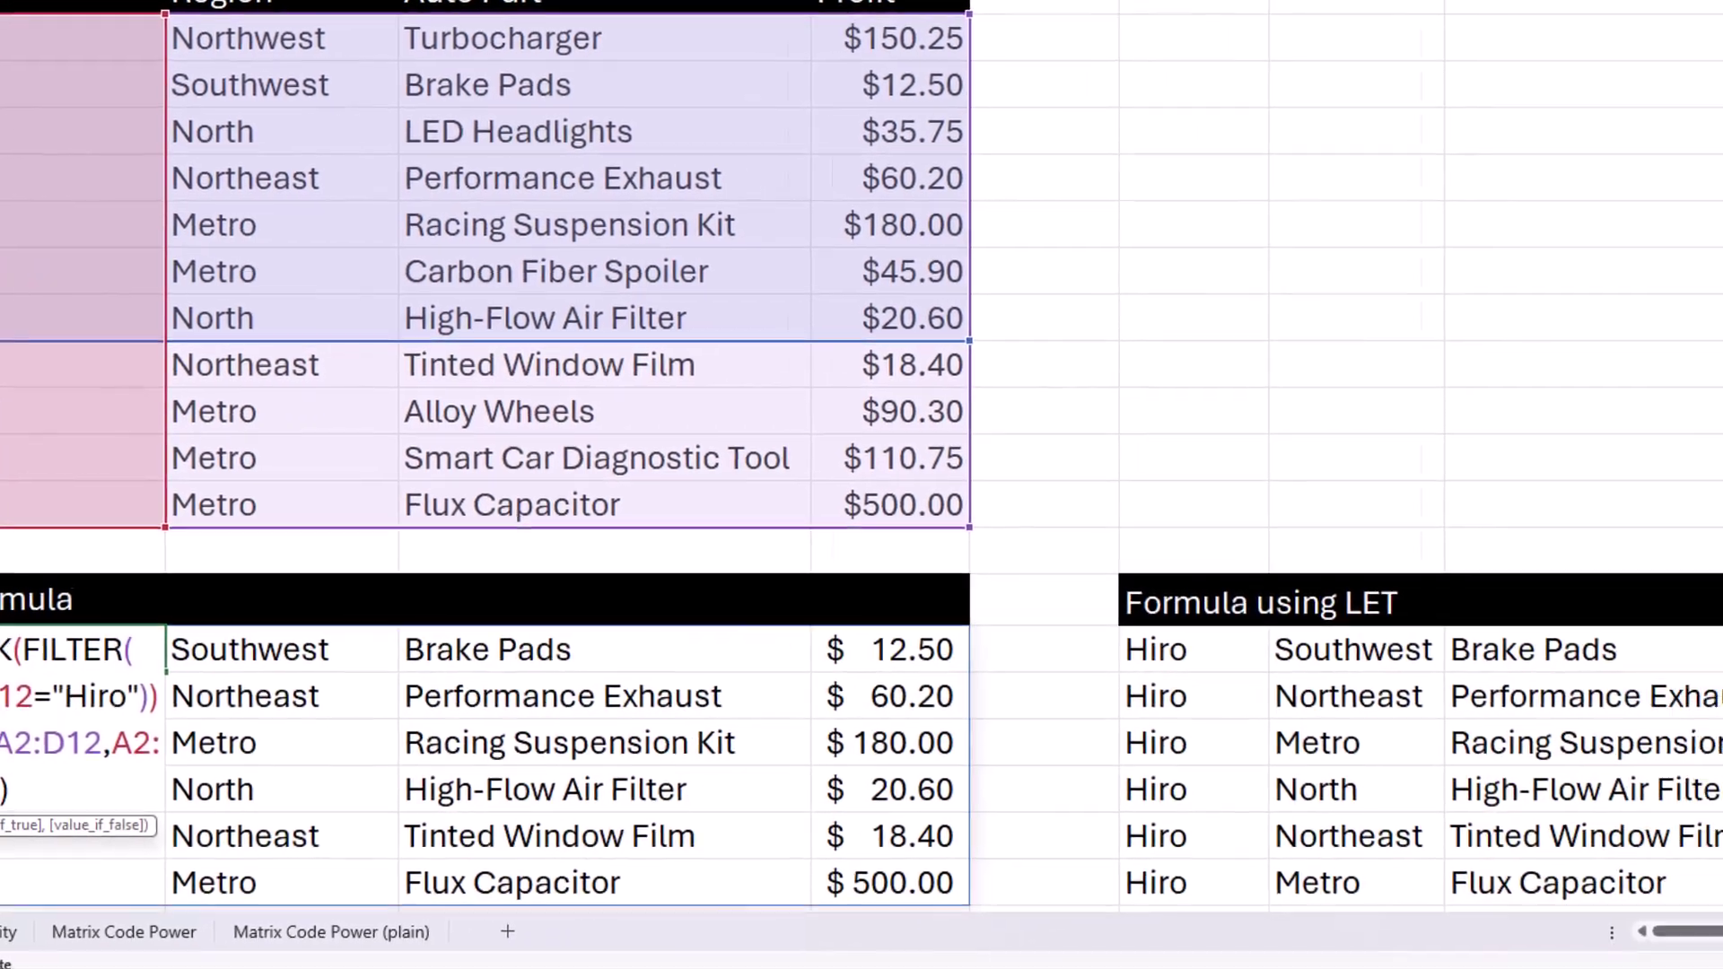
Step: Show the LET version's formula inside its cell for comparison with the original
left_click(1413, 655)
double_click(1417, 655)
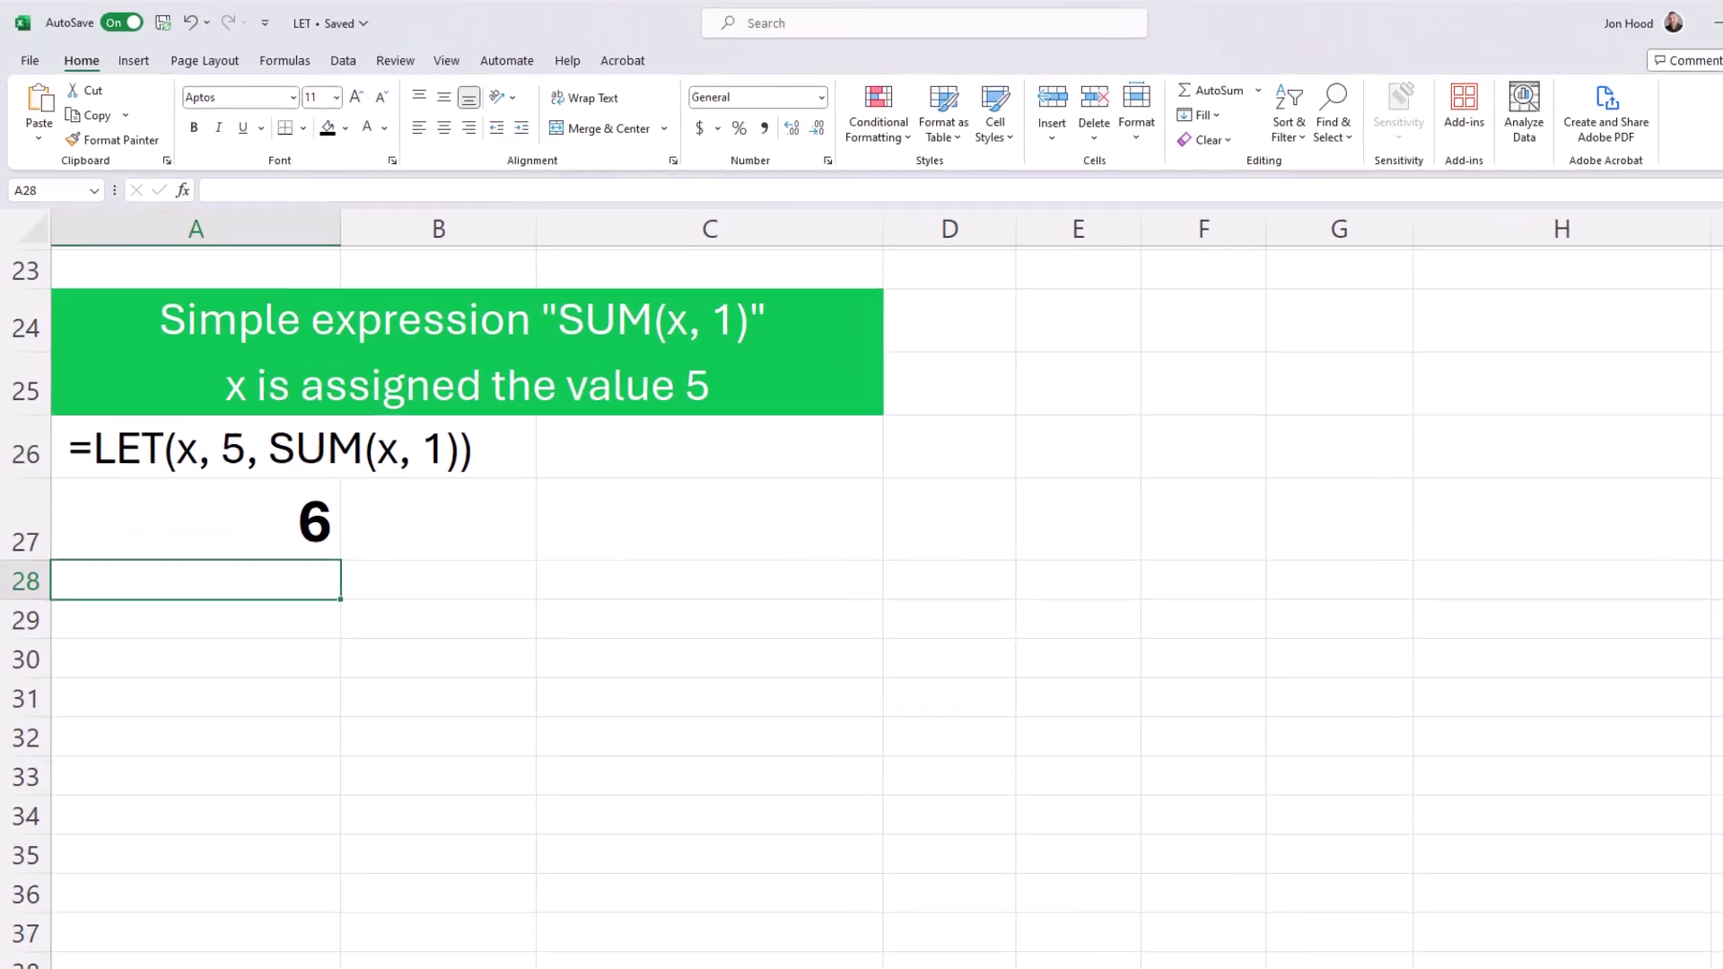
left_click(196, 446)
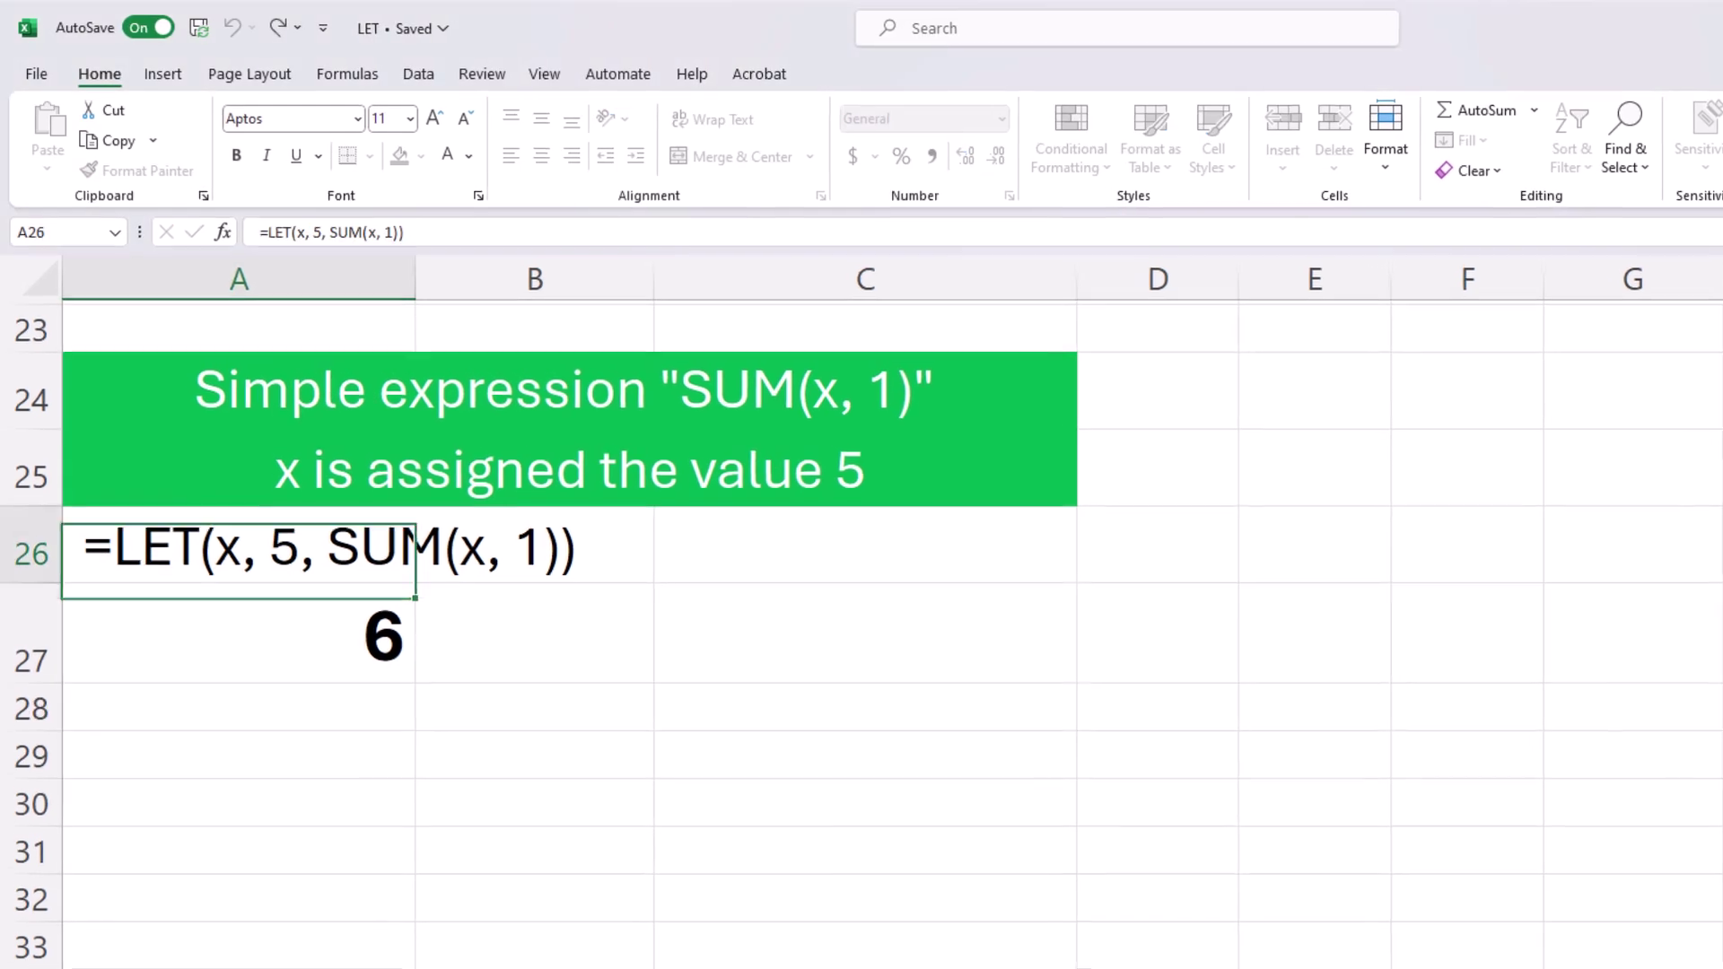
double_click(170, 549)
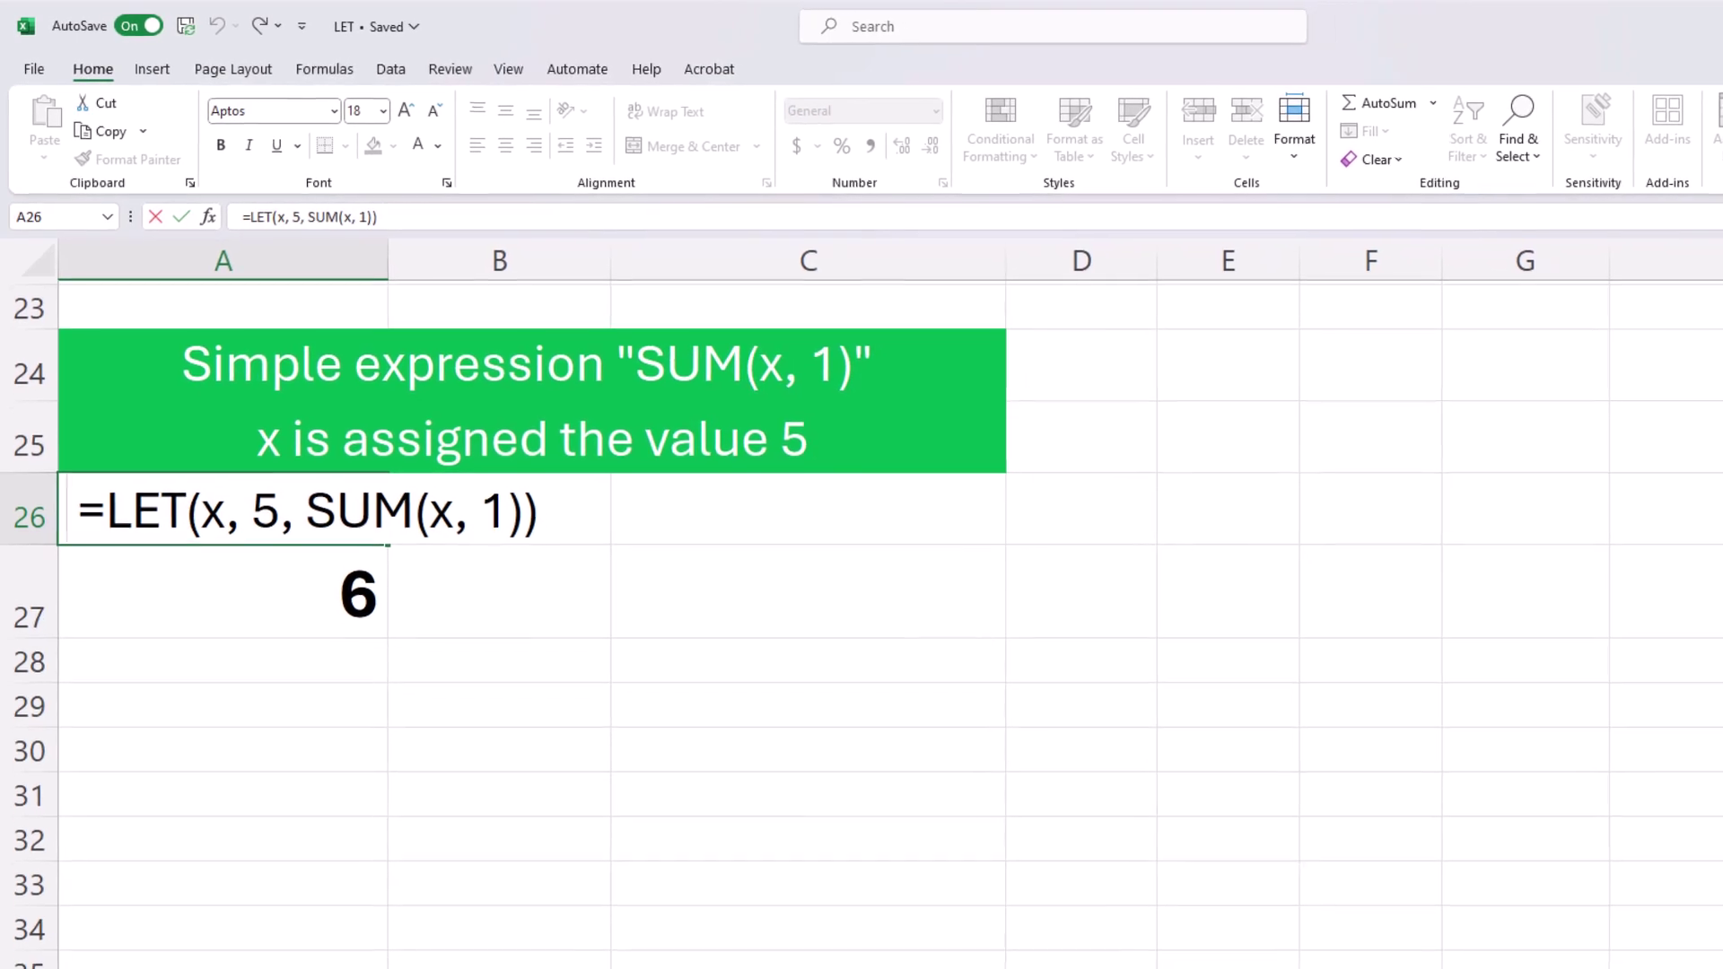
left_click(68, 529)
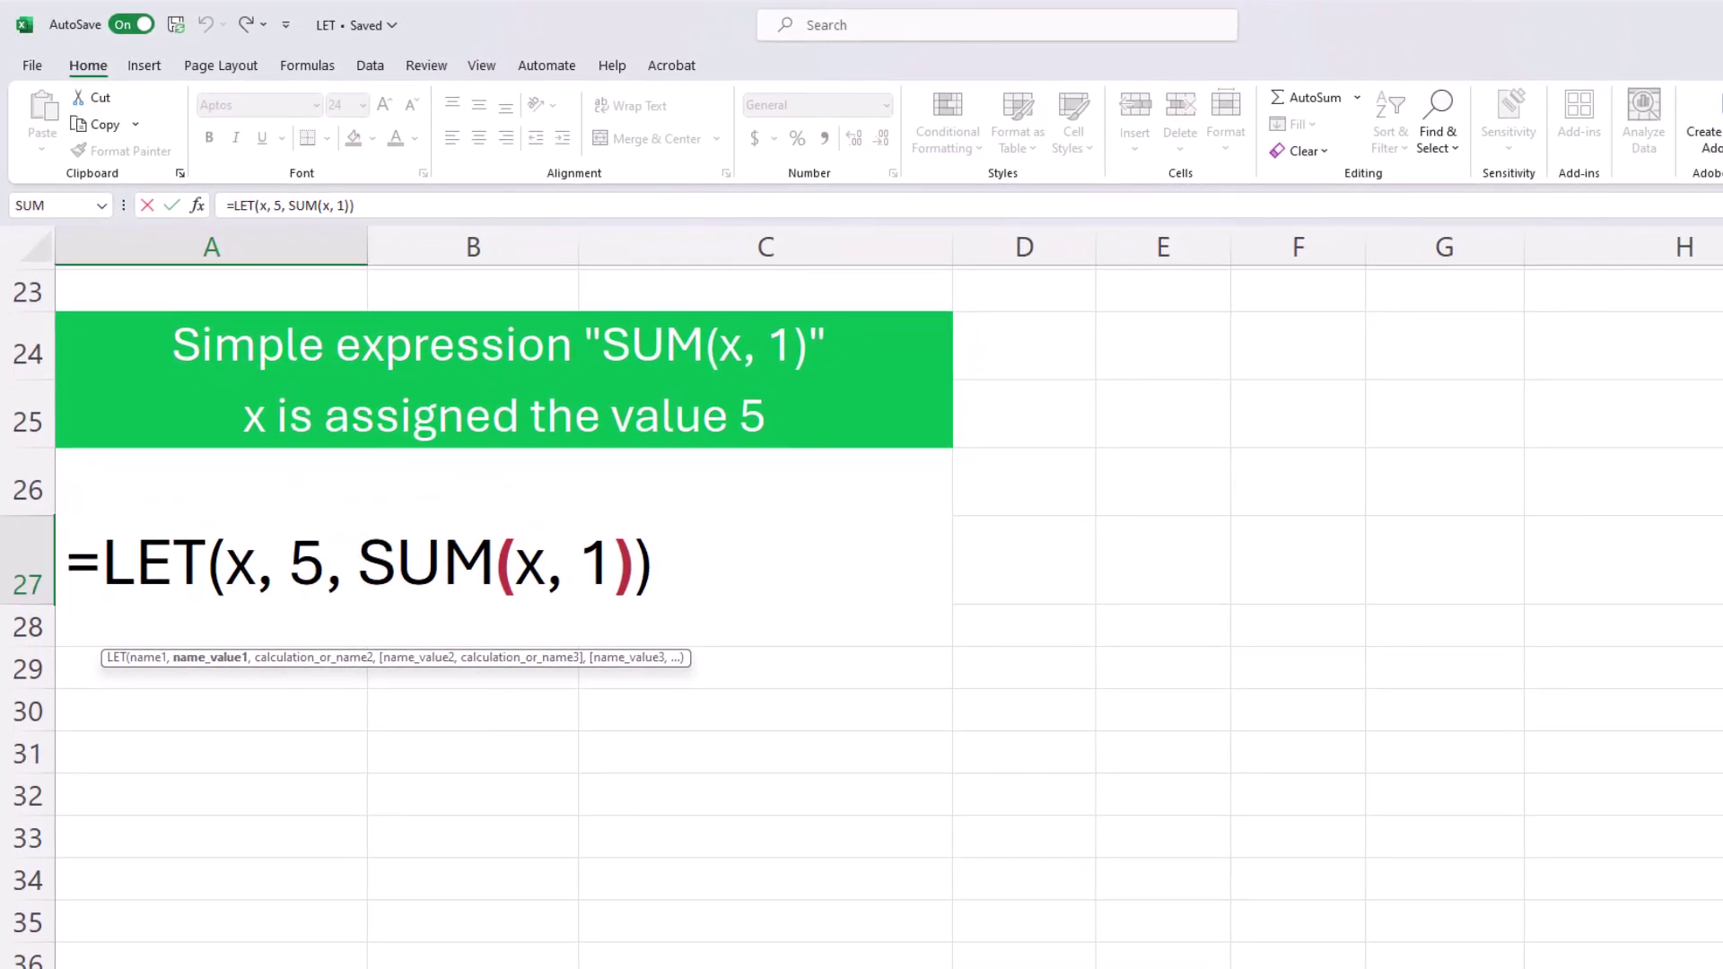
key("Return")
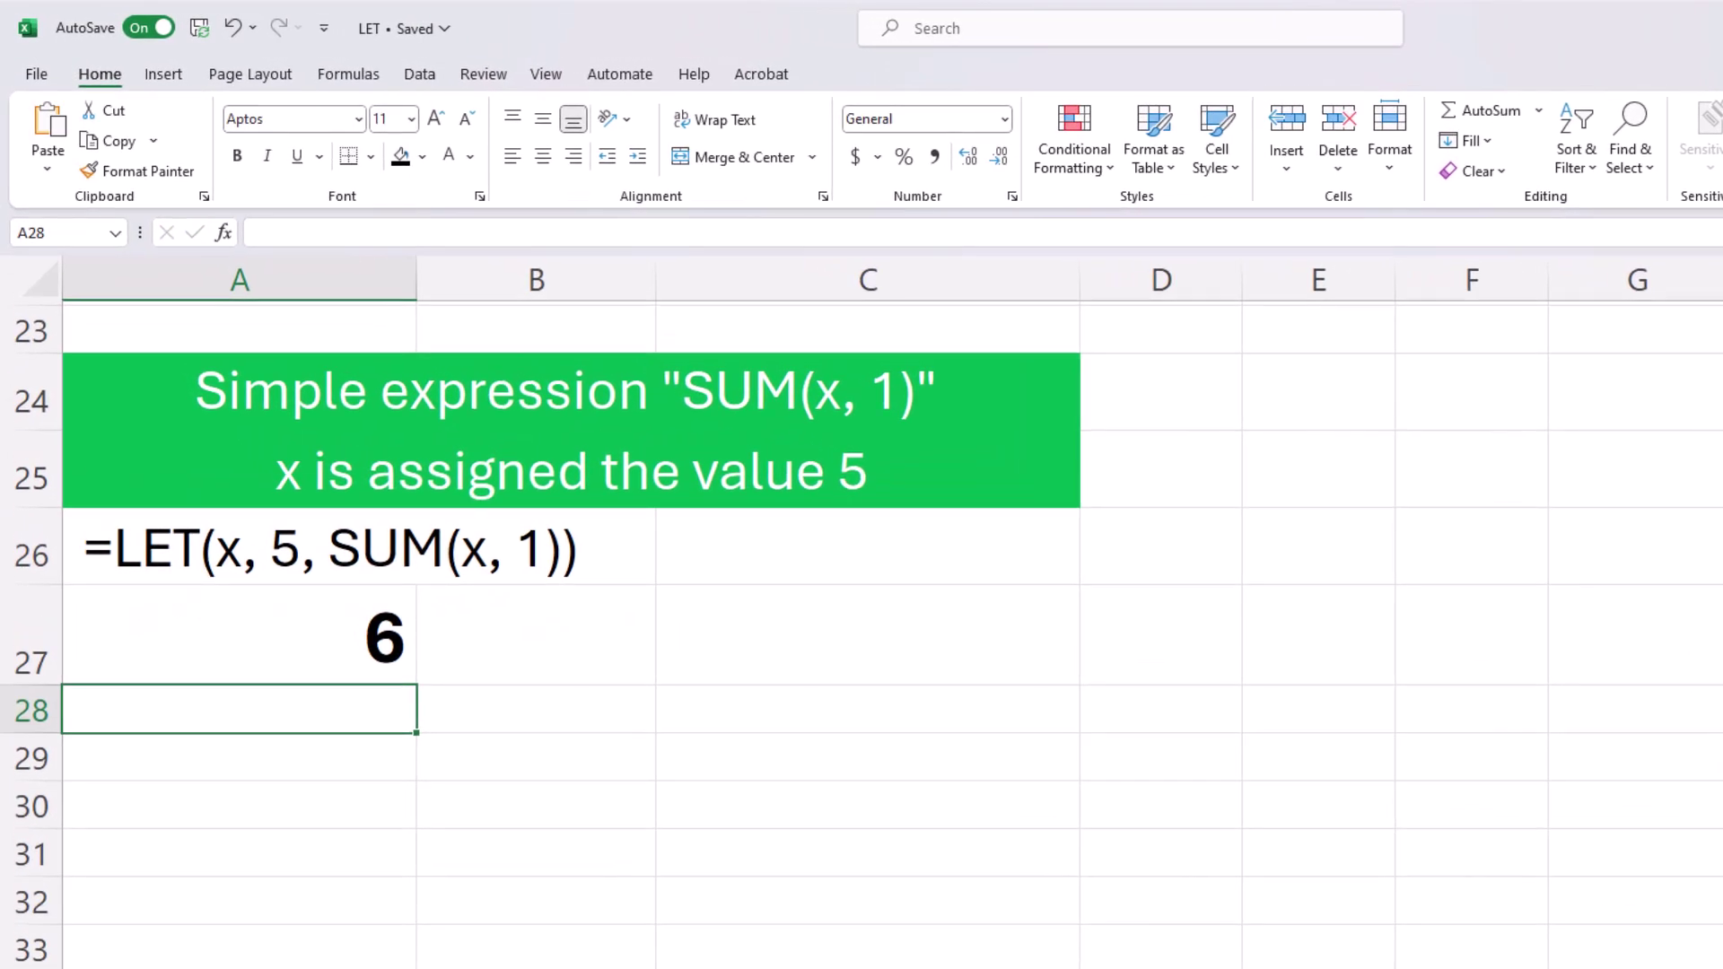
double_click(173, 547)
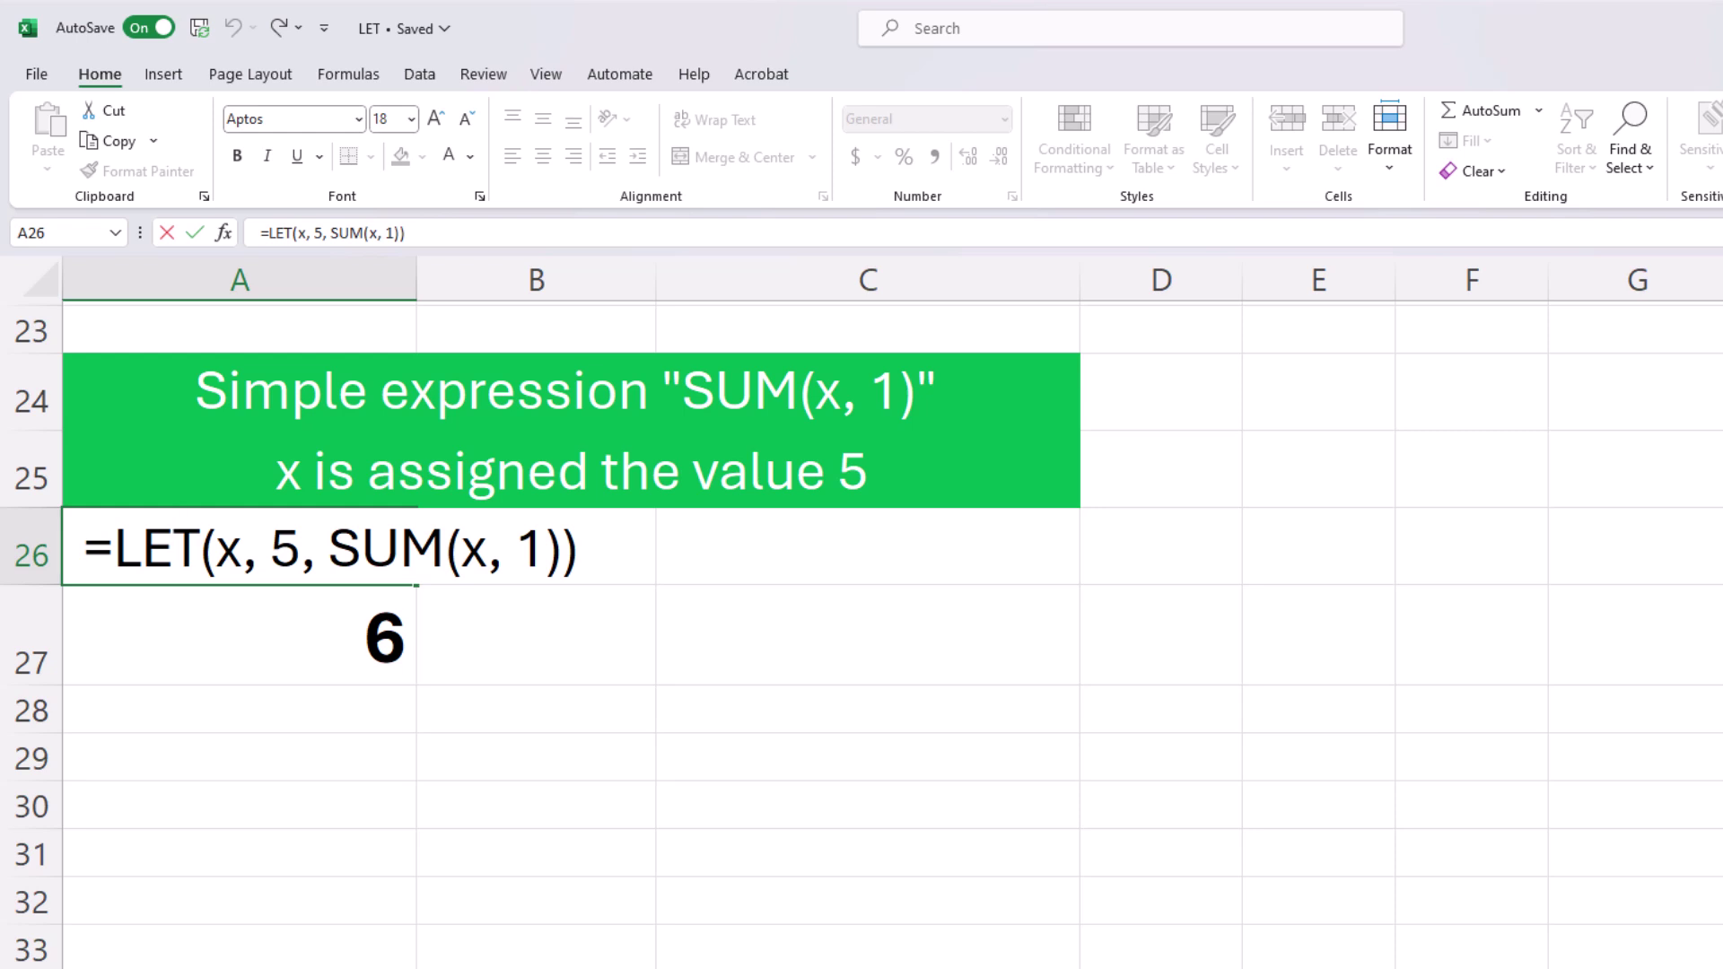
key("Home")
key("Return")
double_click(327, 637)
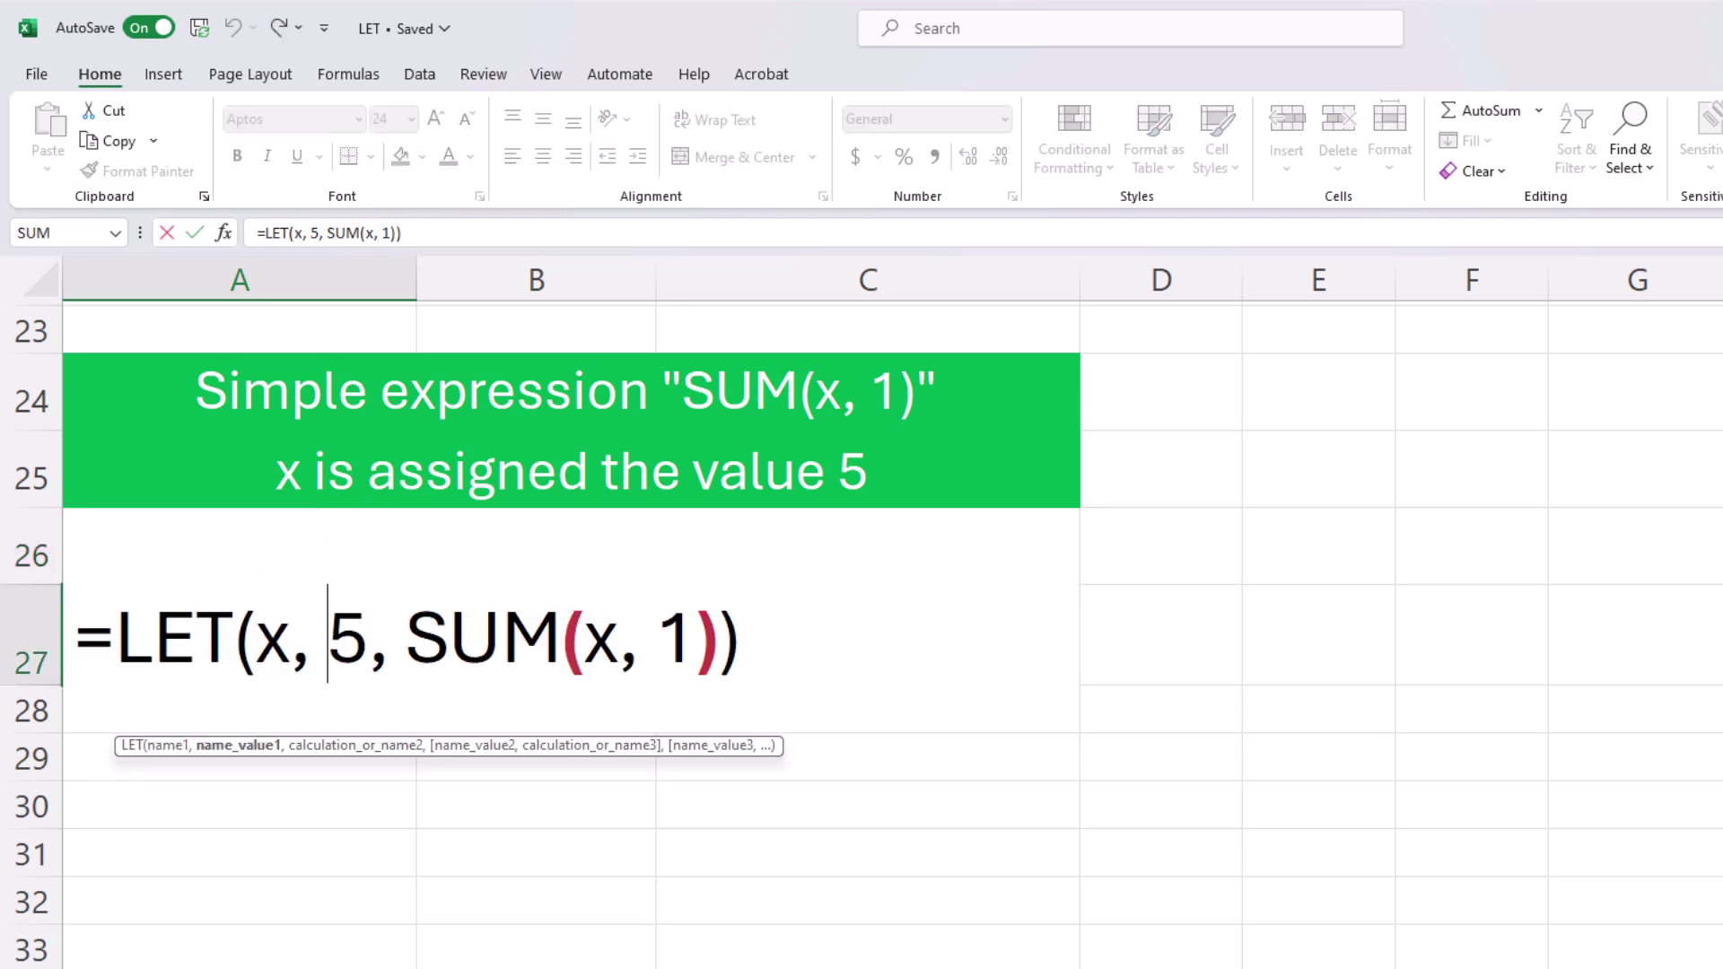
key("Return")
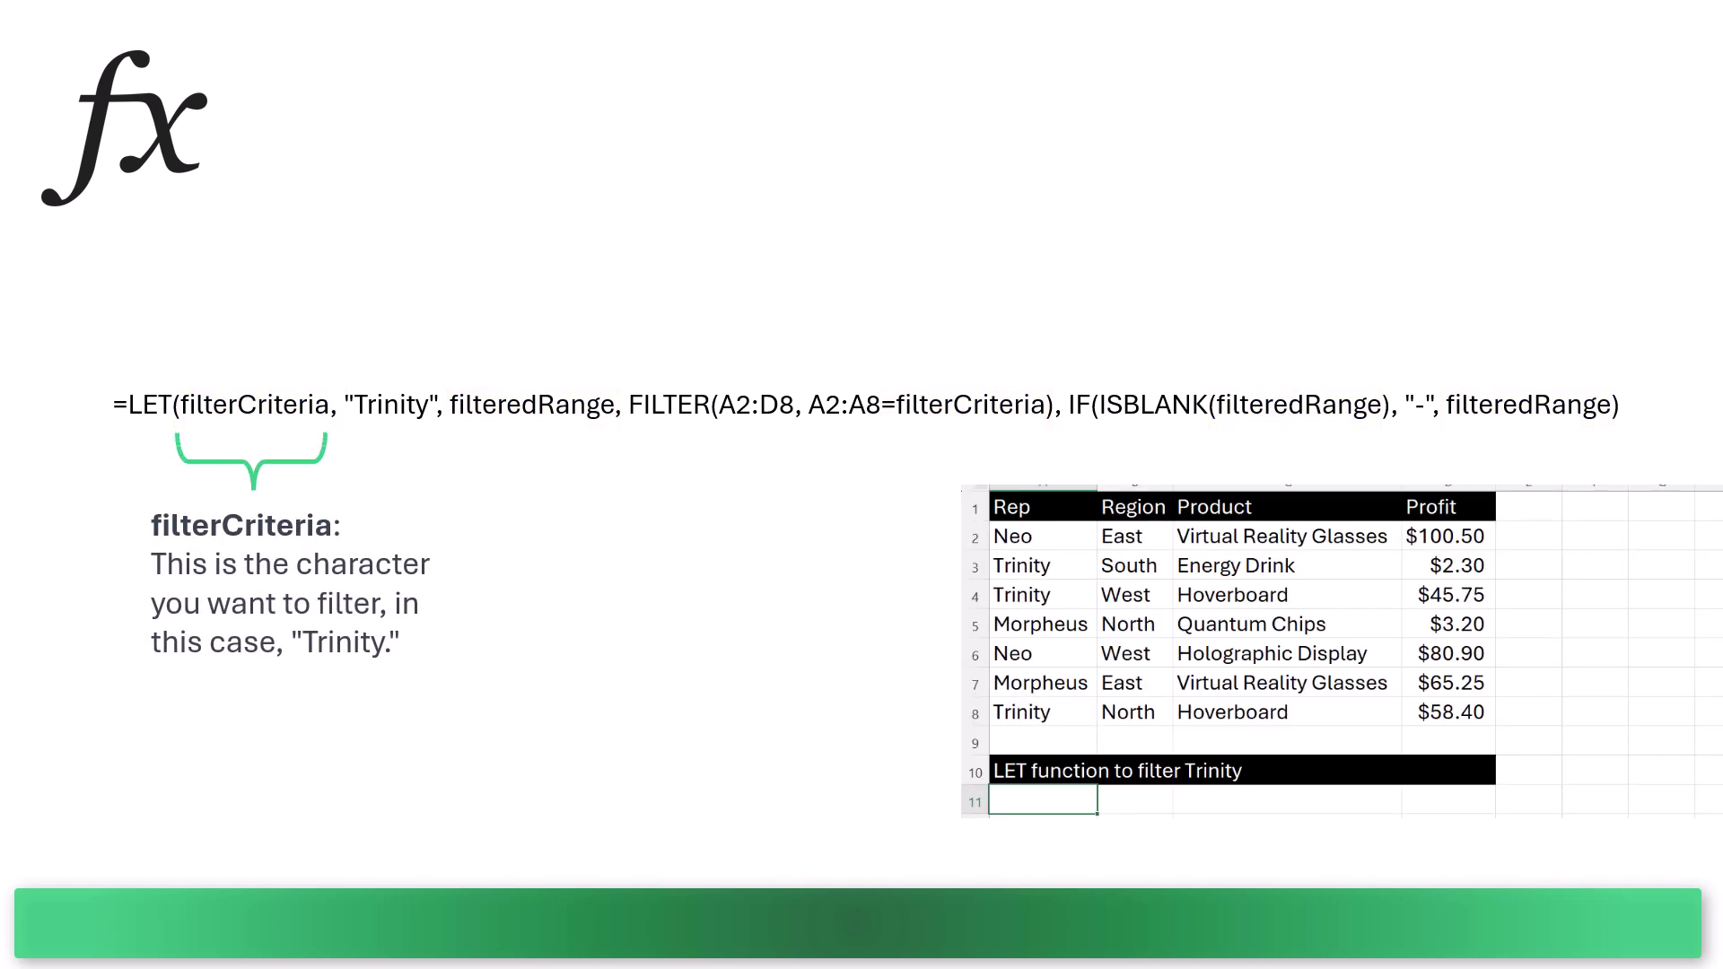
Step: Type into A11 a LET formula that filters A2:D8 for "Trinity" and shows "-" when blank
type("let(filterCriteria,\"Trinity")
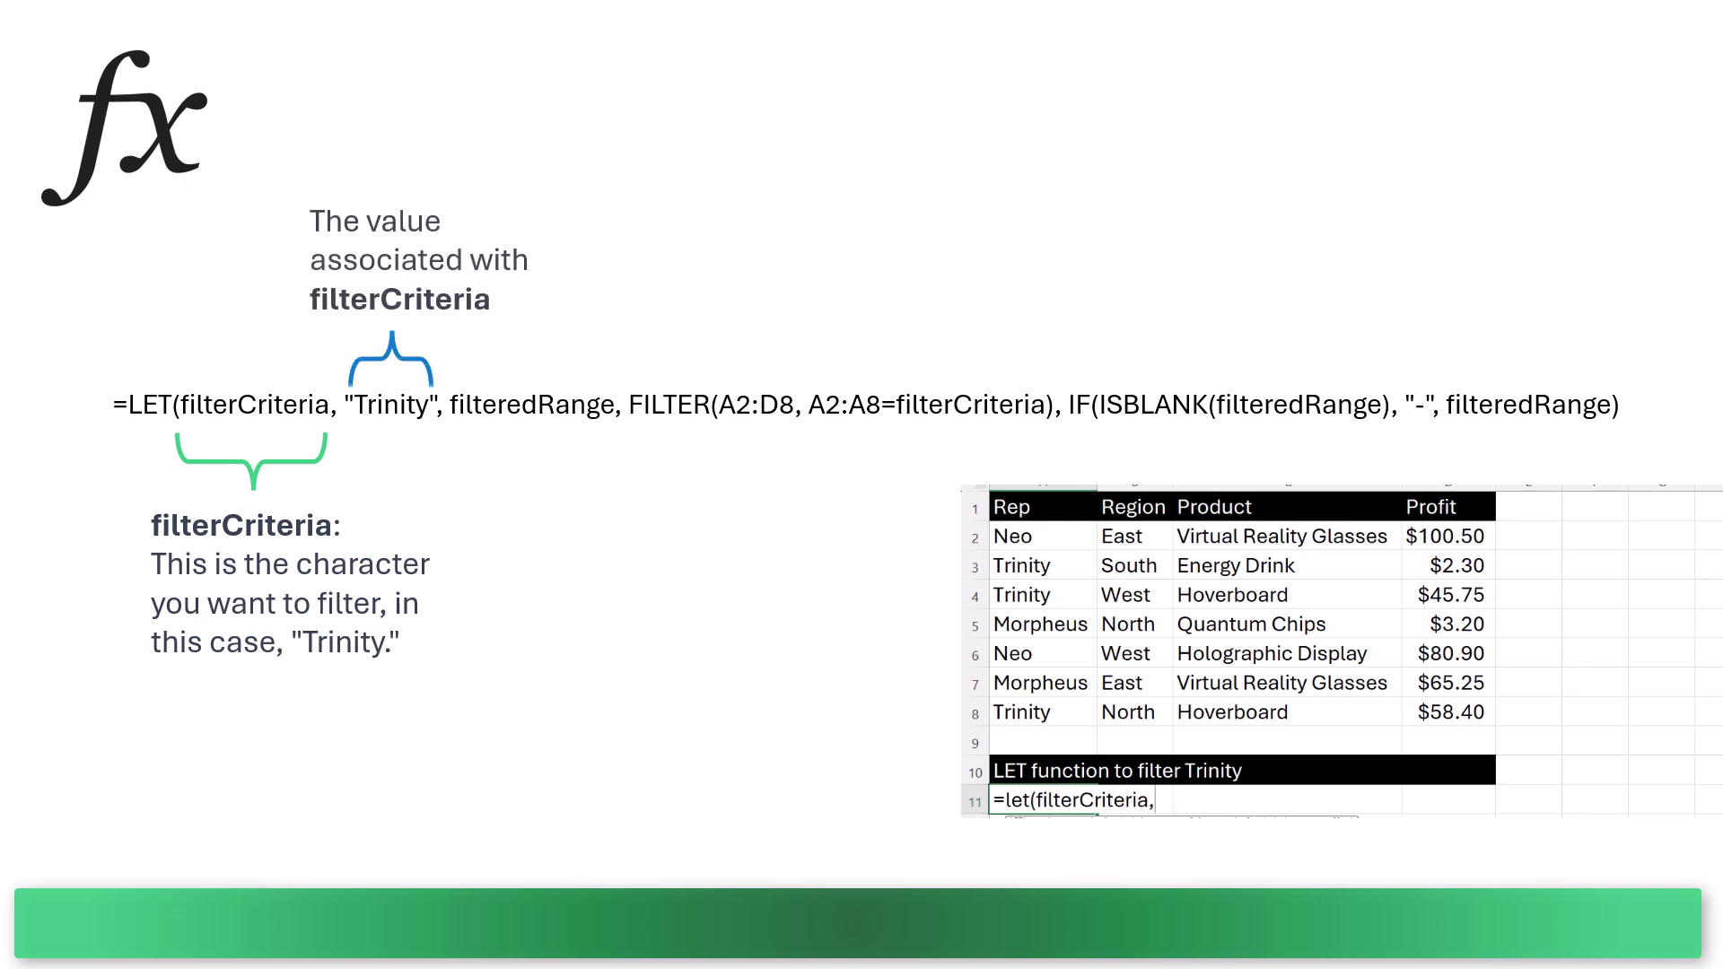
type("\",filteredRange,filter(a2:d8,a2:a8=filterCriteria),if(isblank(filteredRange),\"-")
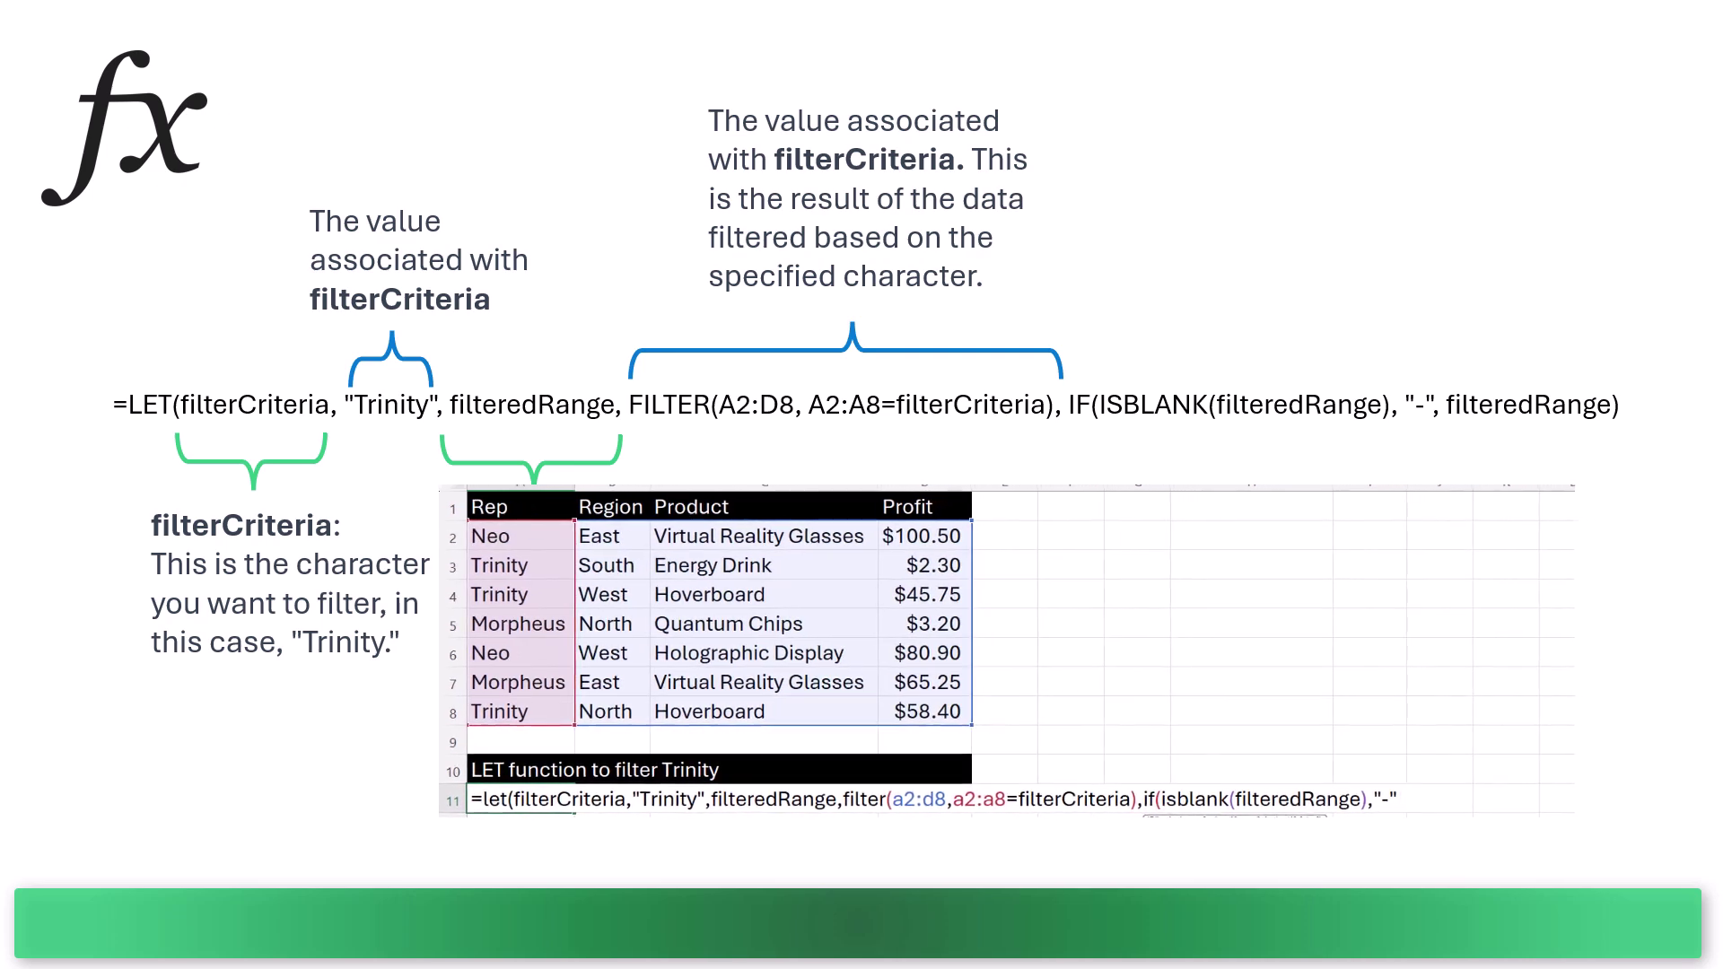
type(",filteredRange))")
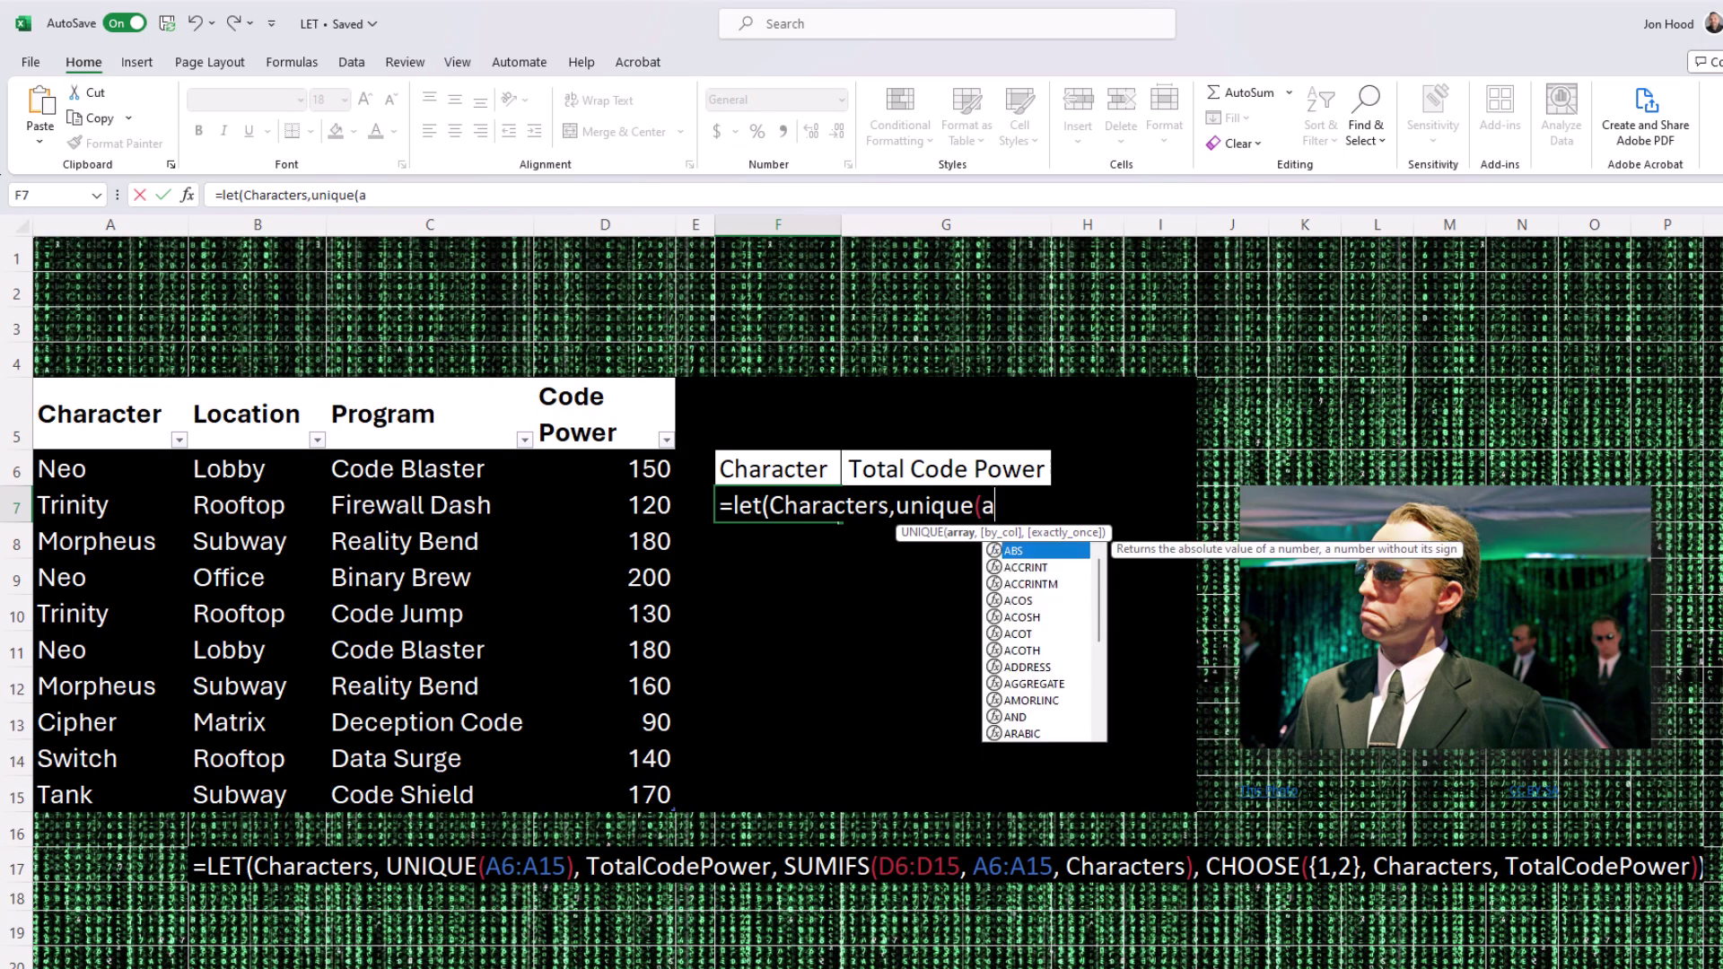
Step: Finish F7's LET formula with SUMIFS totals and CHOOSE({1,2},Characters,TotalCodePower), spilling per-character totals
type("6")
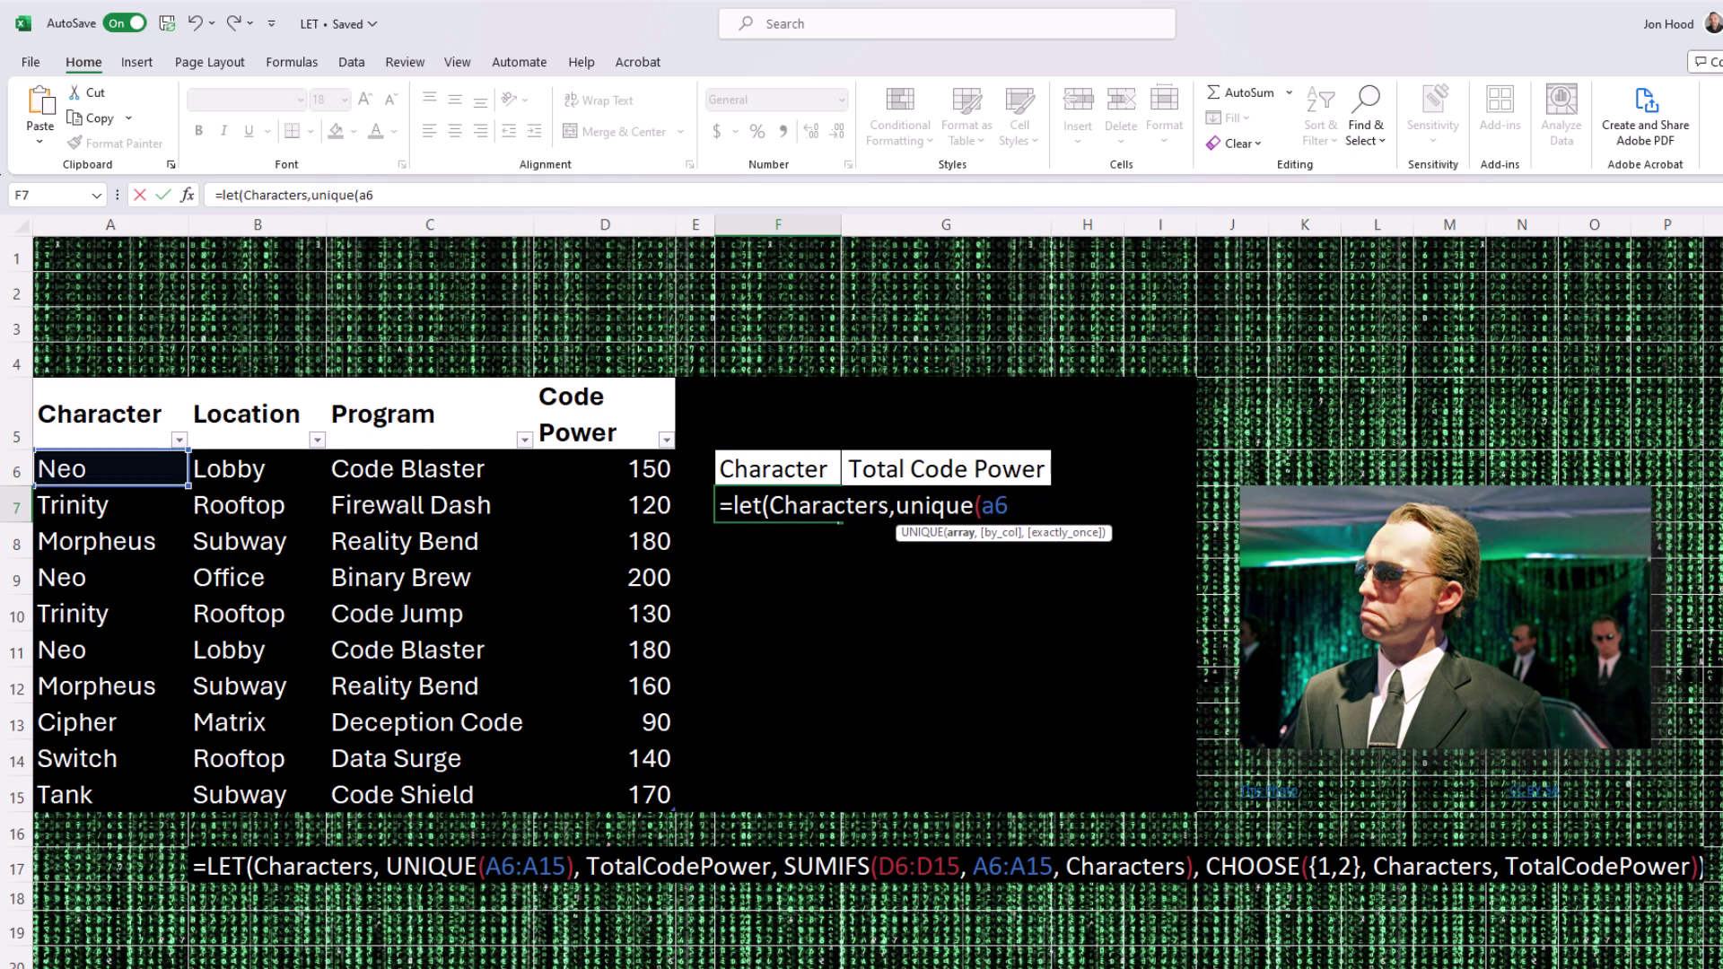
type(":a15")
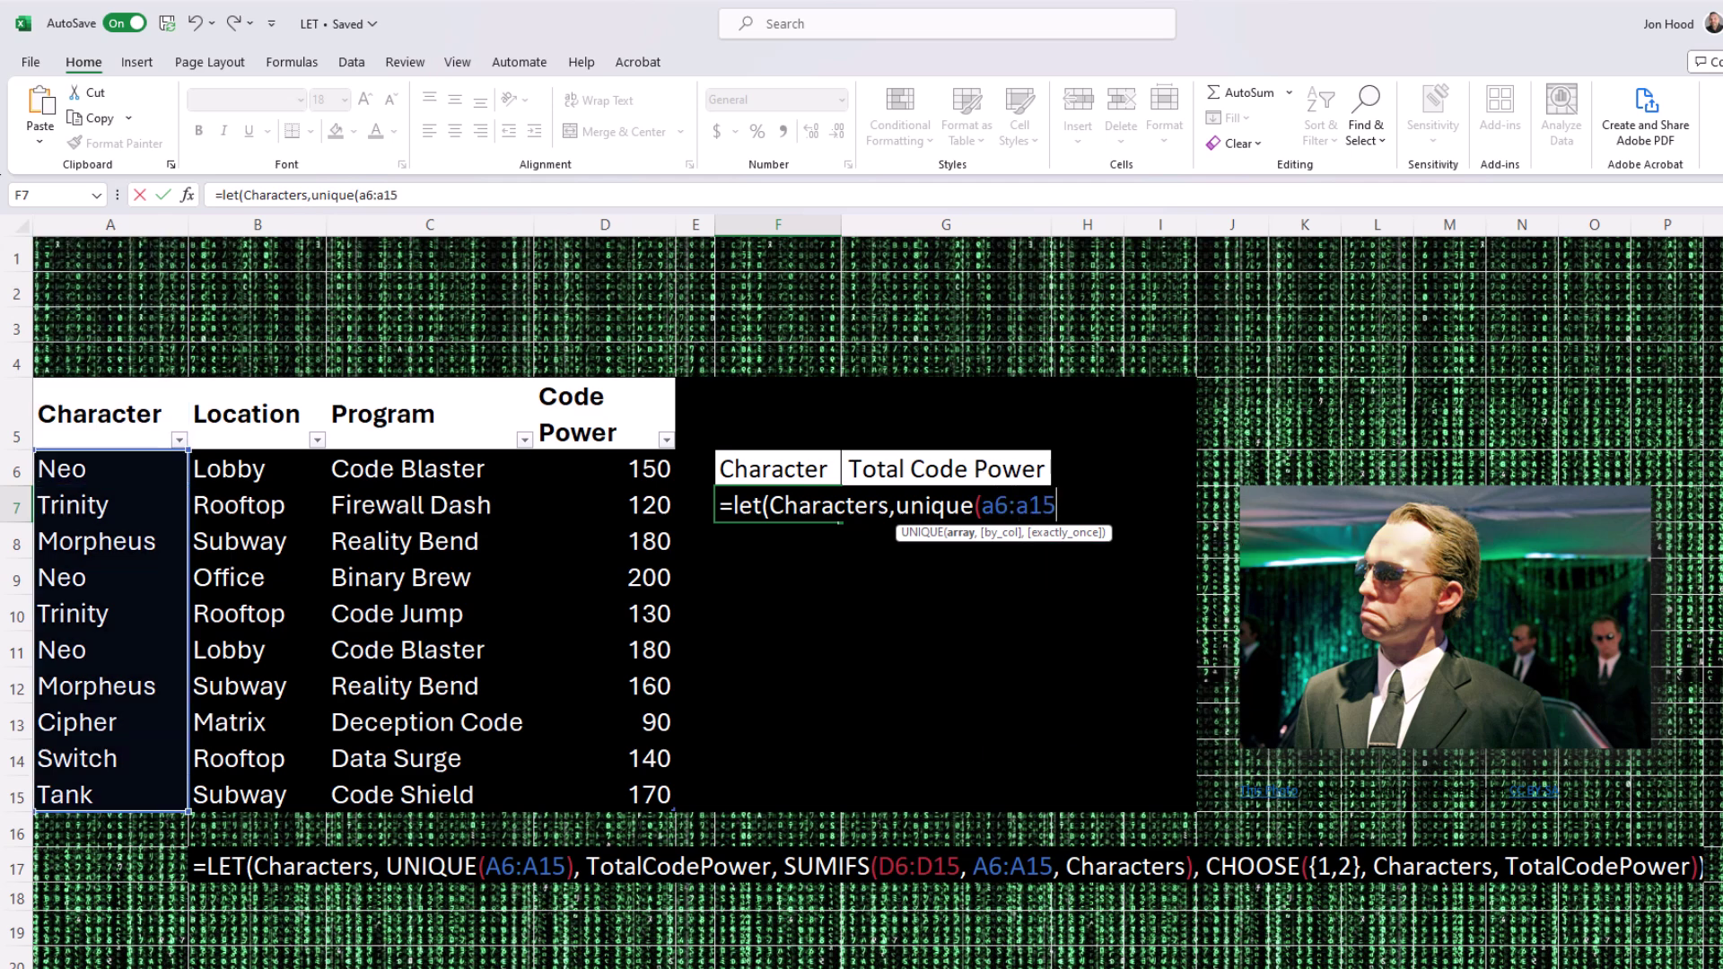
type(")")
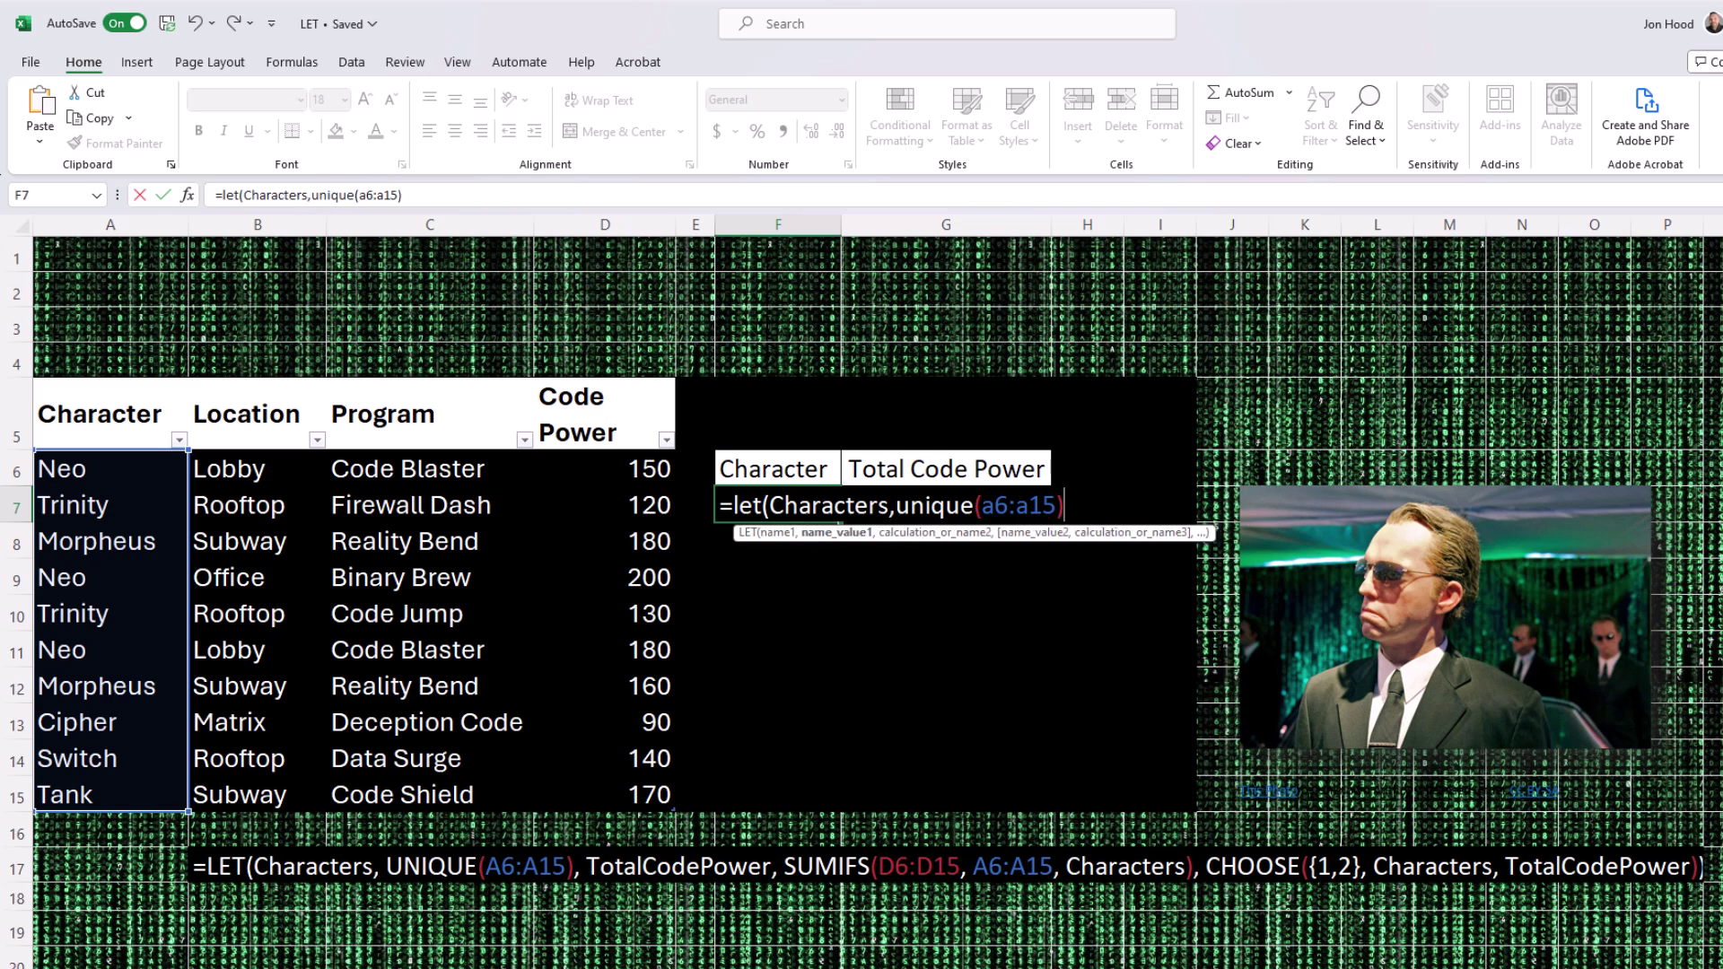
type(",")
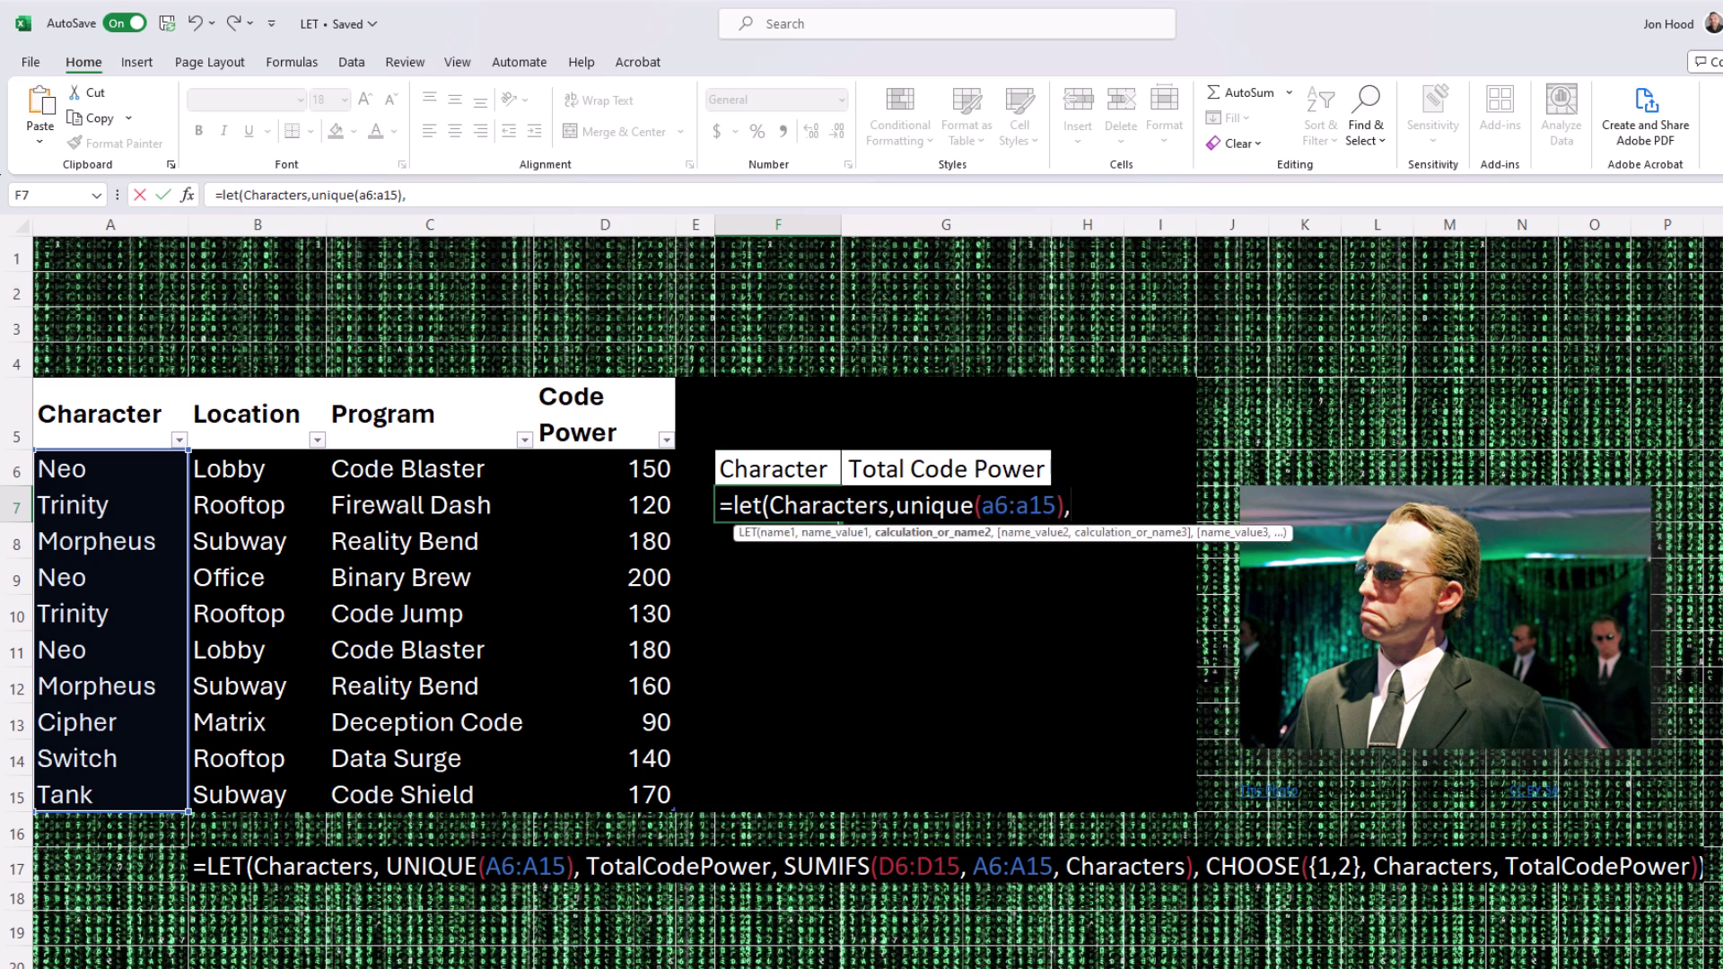
type("TotalCodePo")
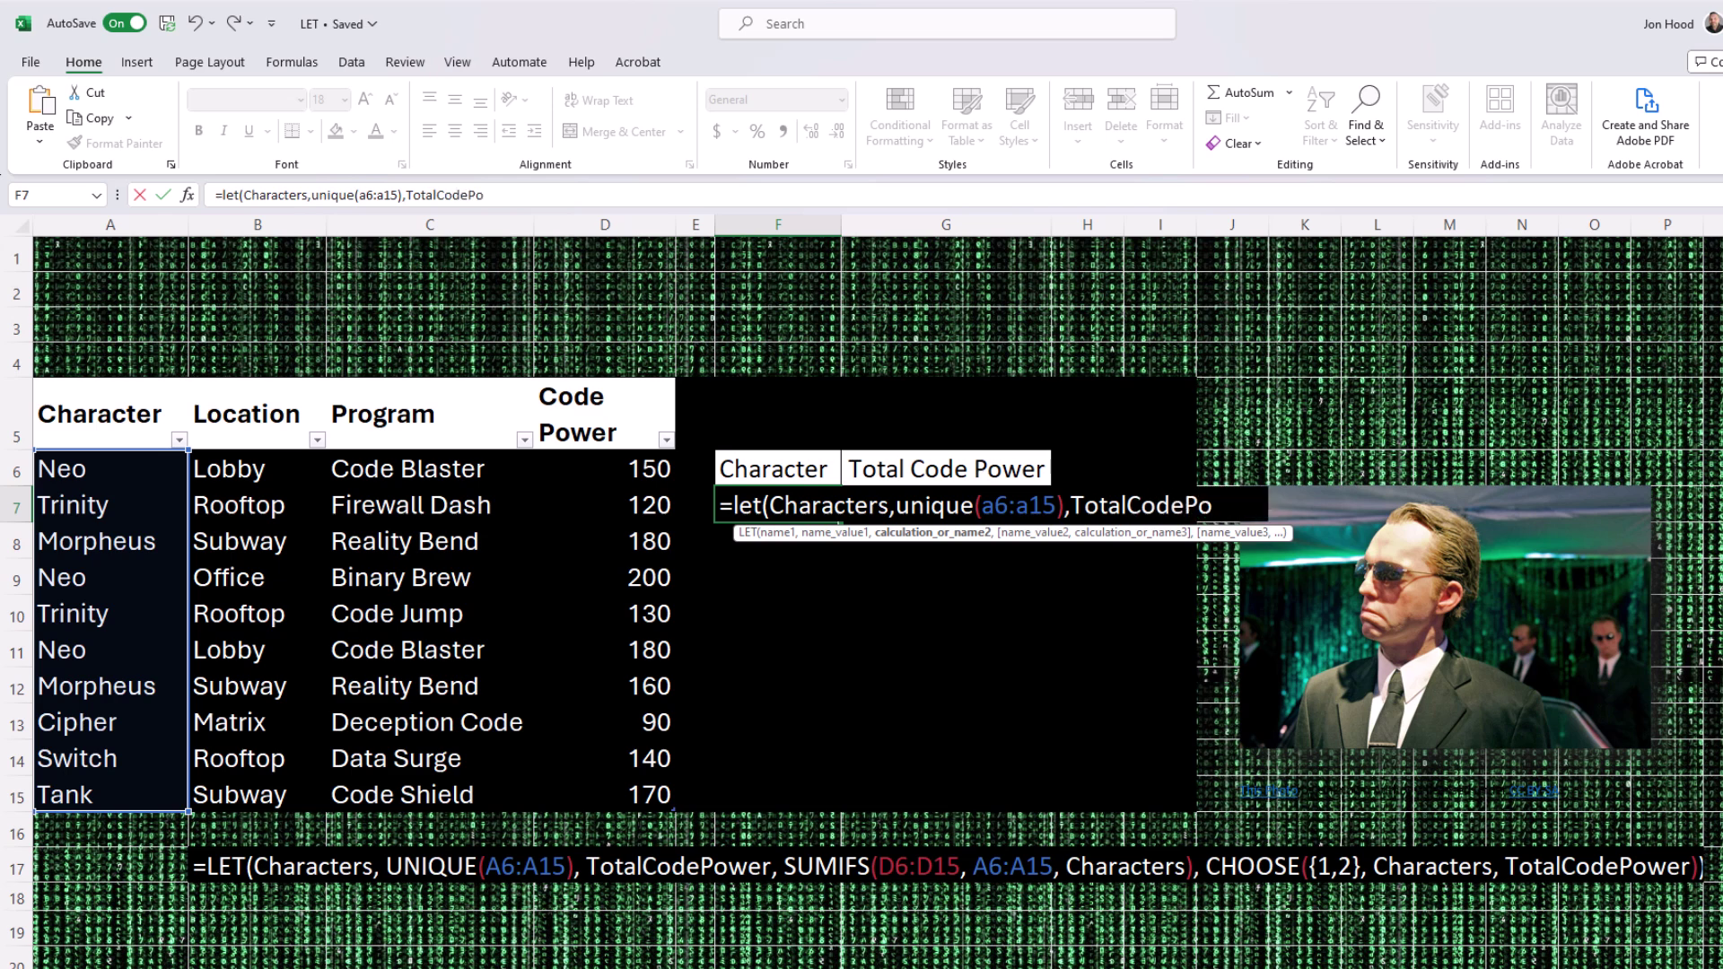
type("wer,su")
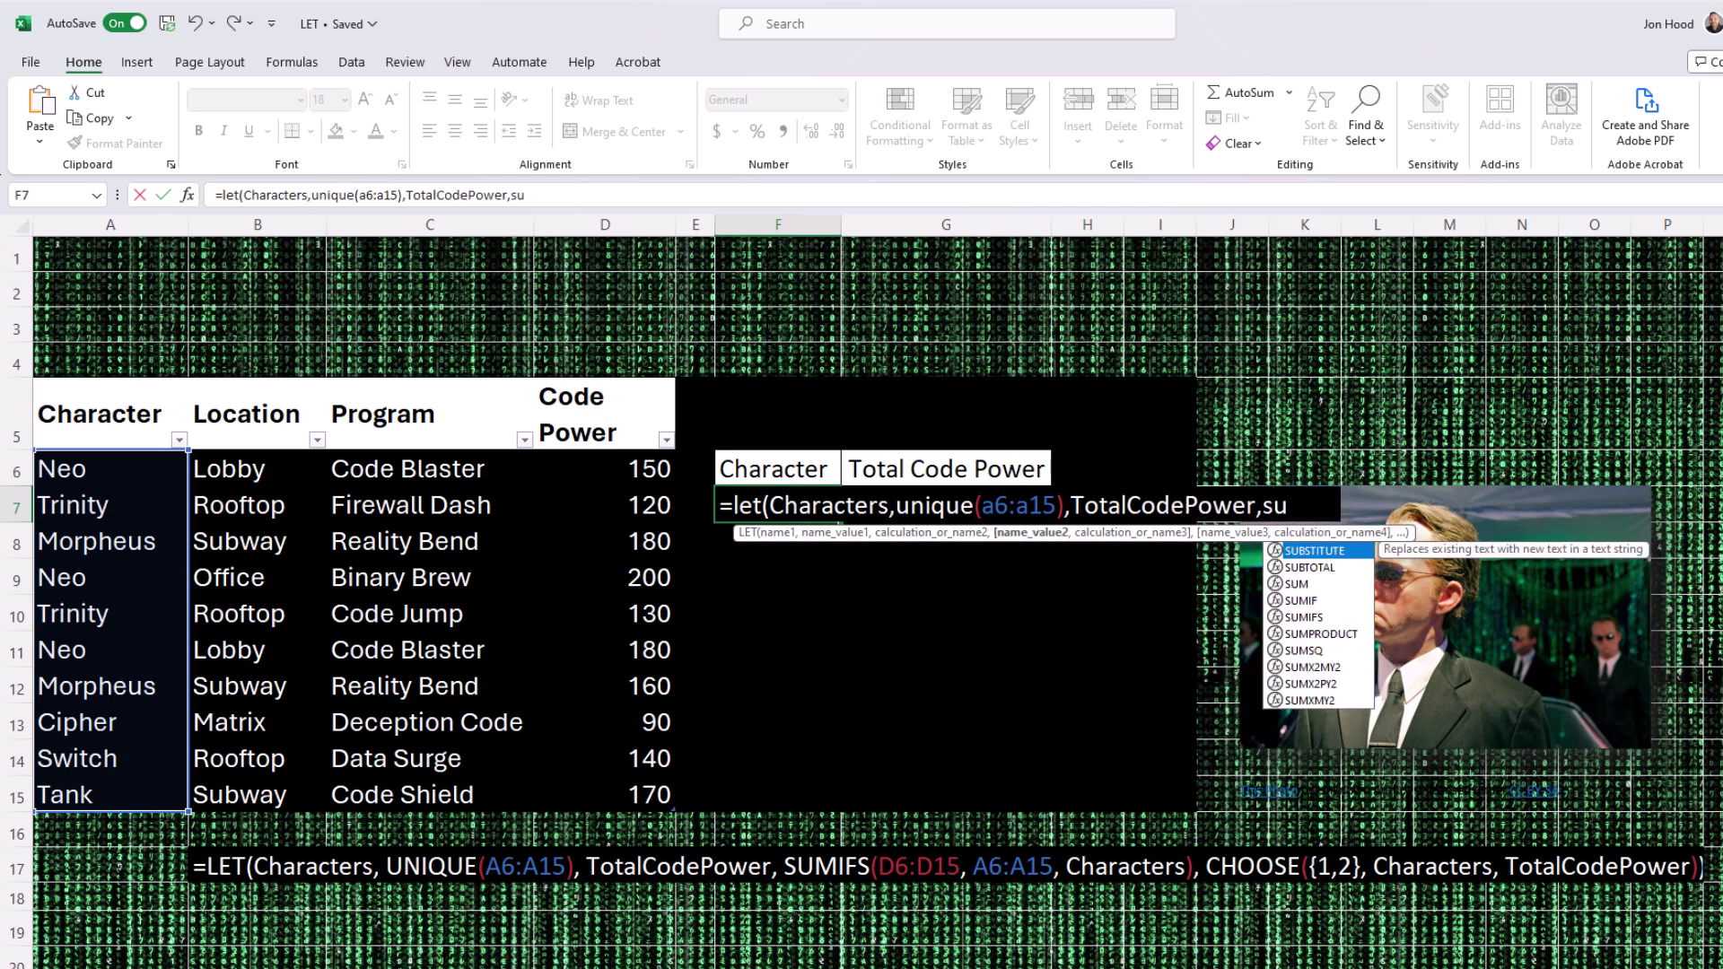
type("mifs")
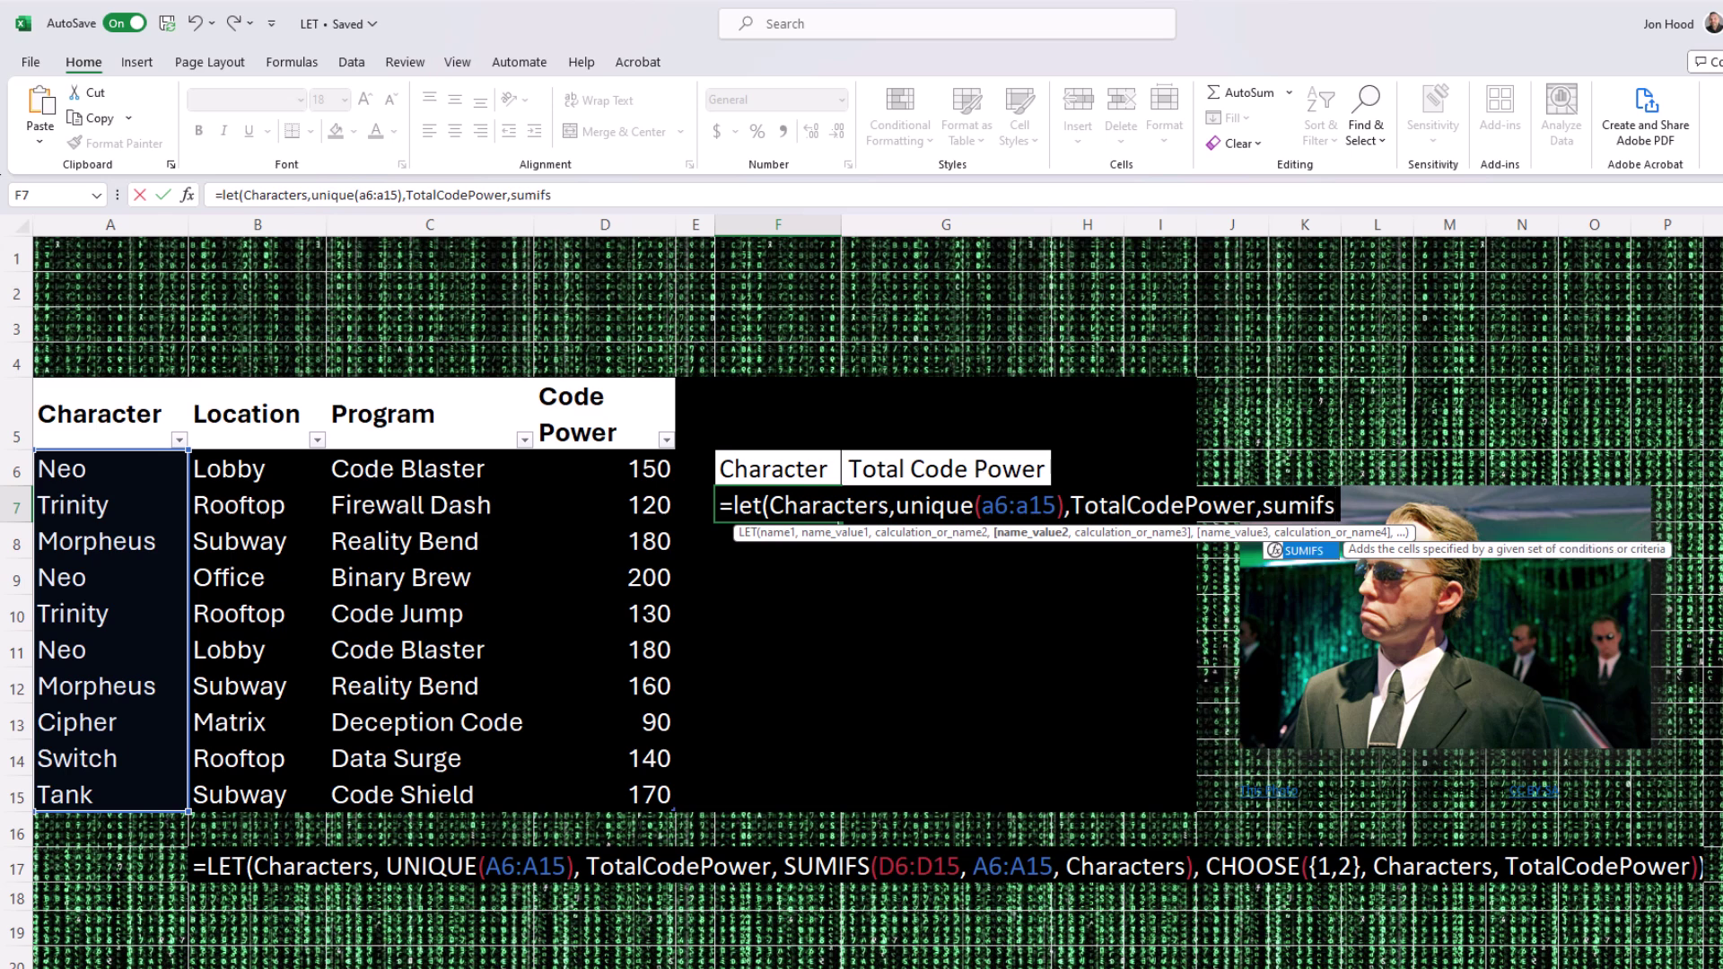
type("(d")
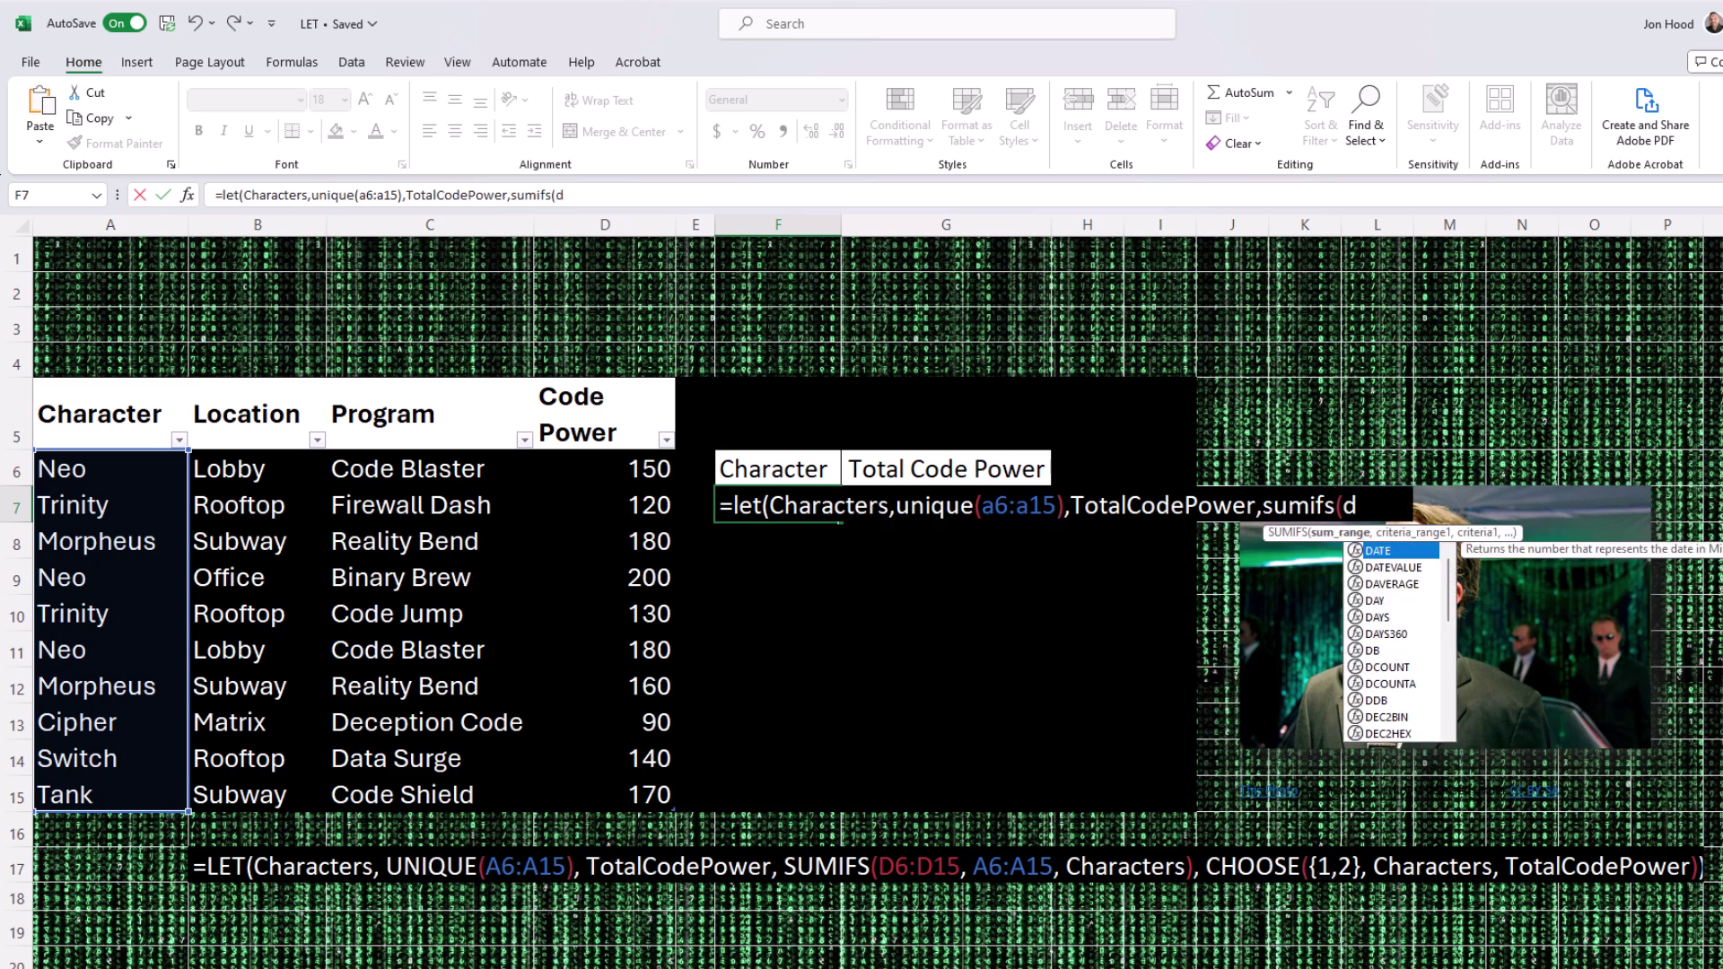
type("6:d1")
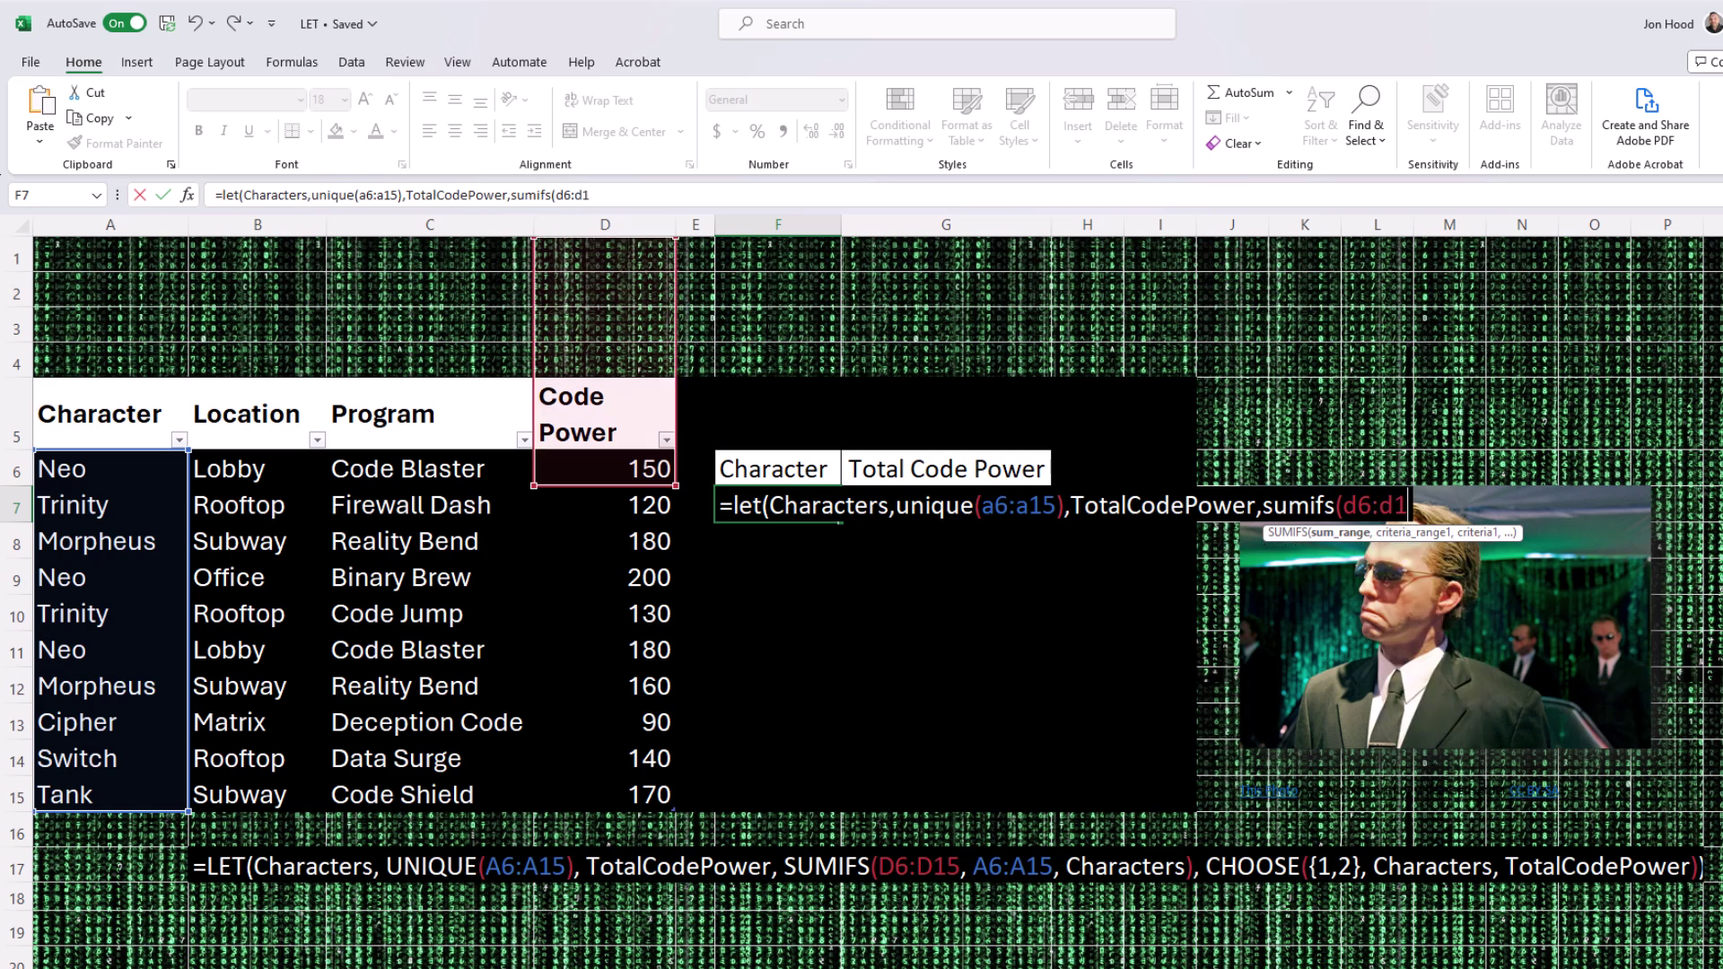
type("5,a6")
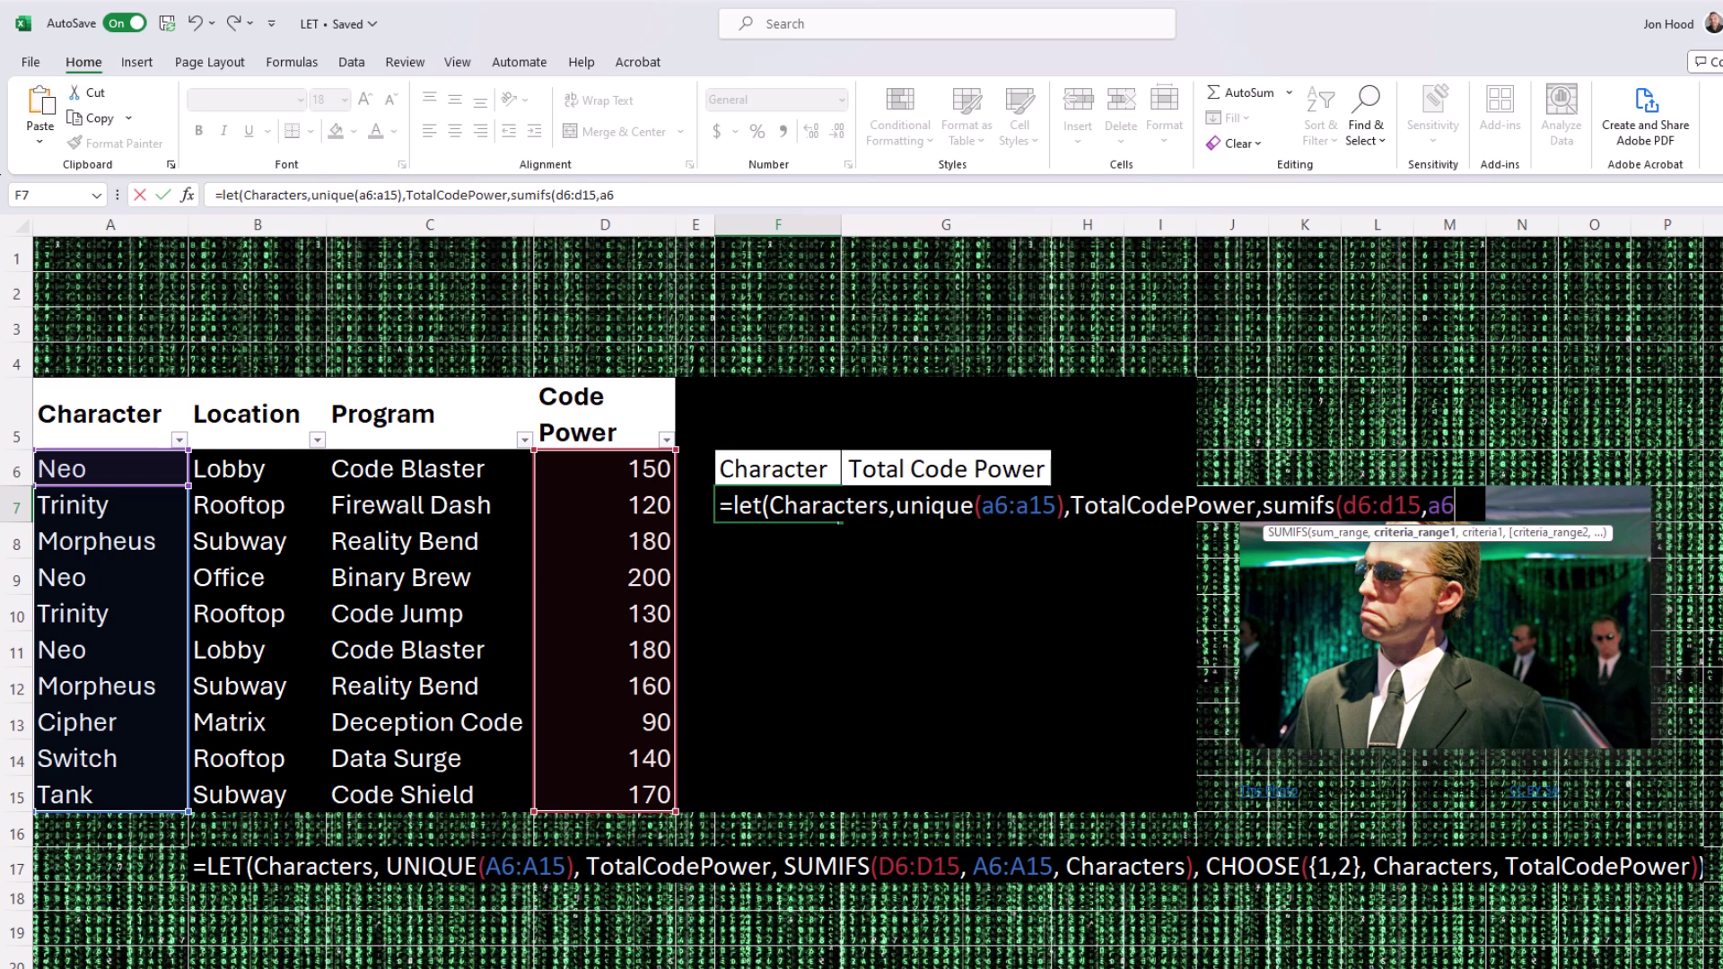
type(":a1")
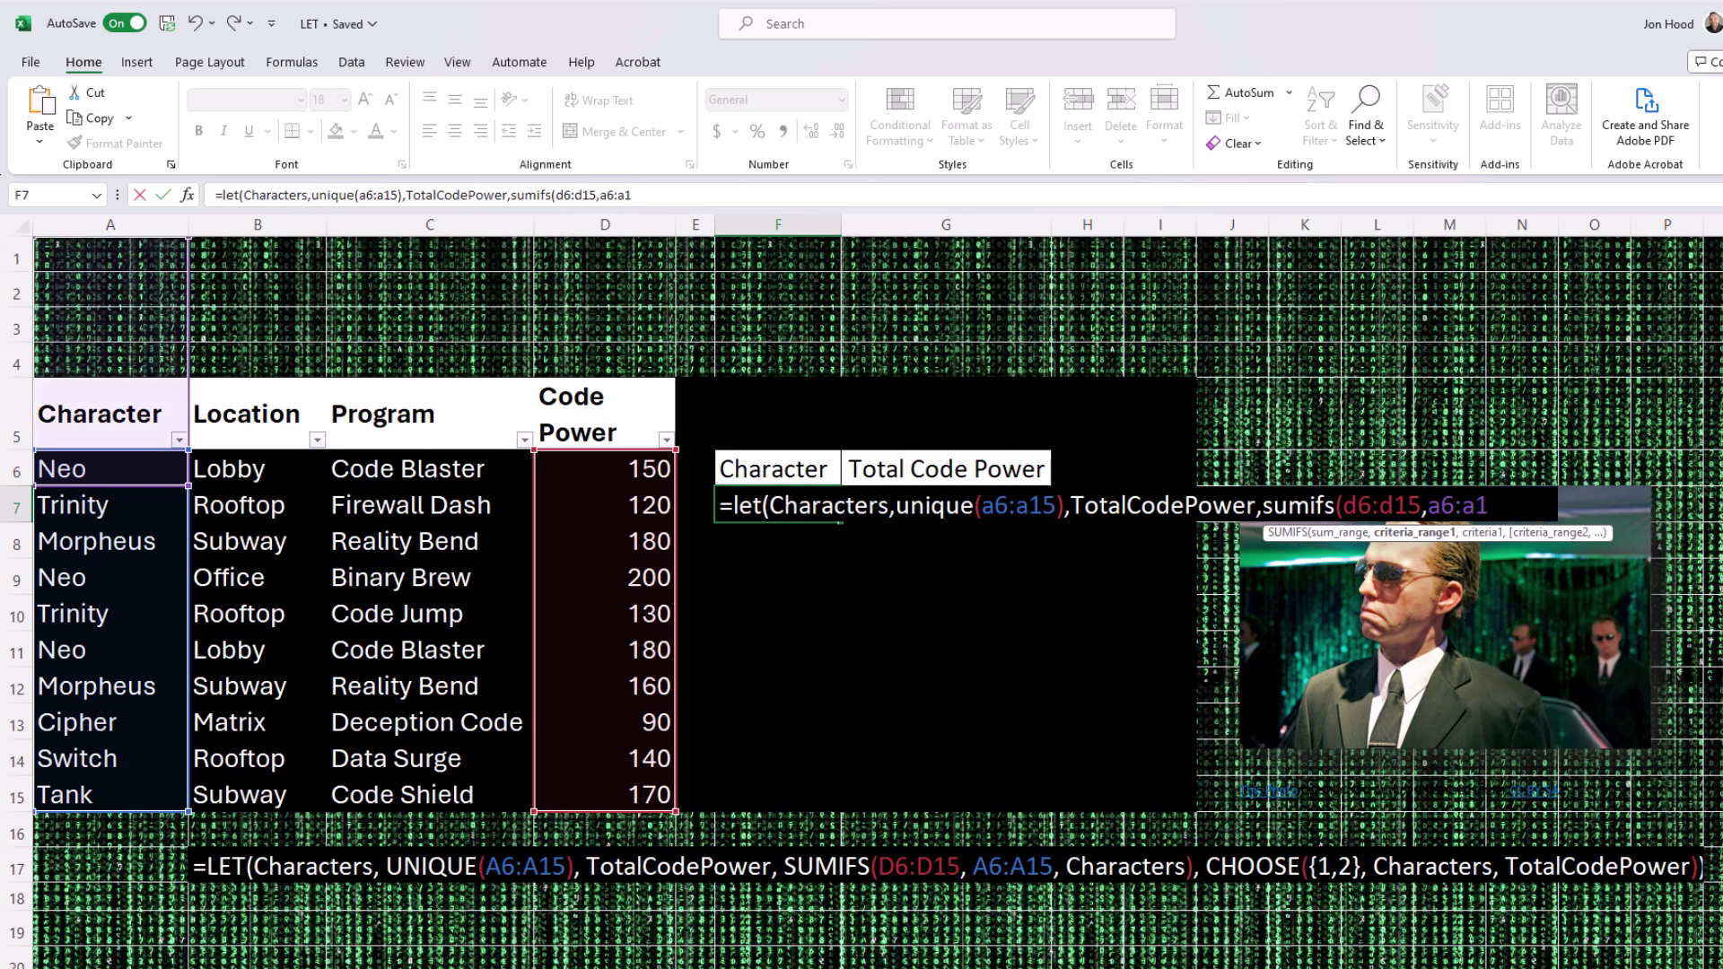
type("5")
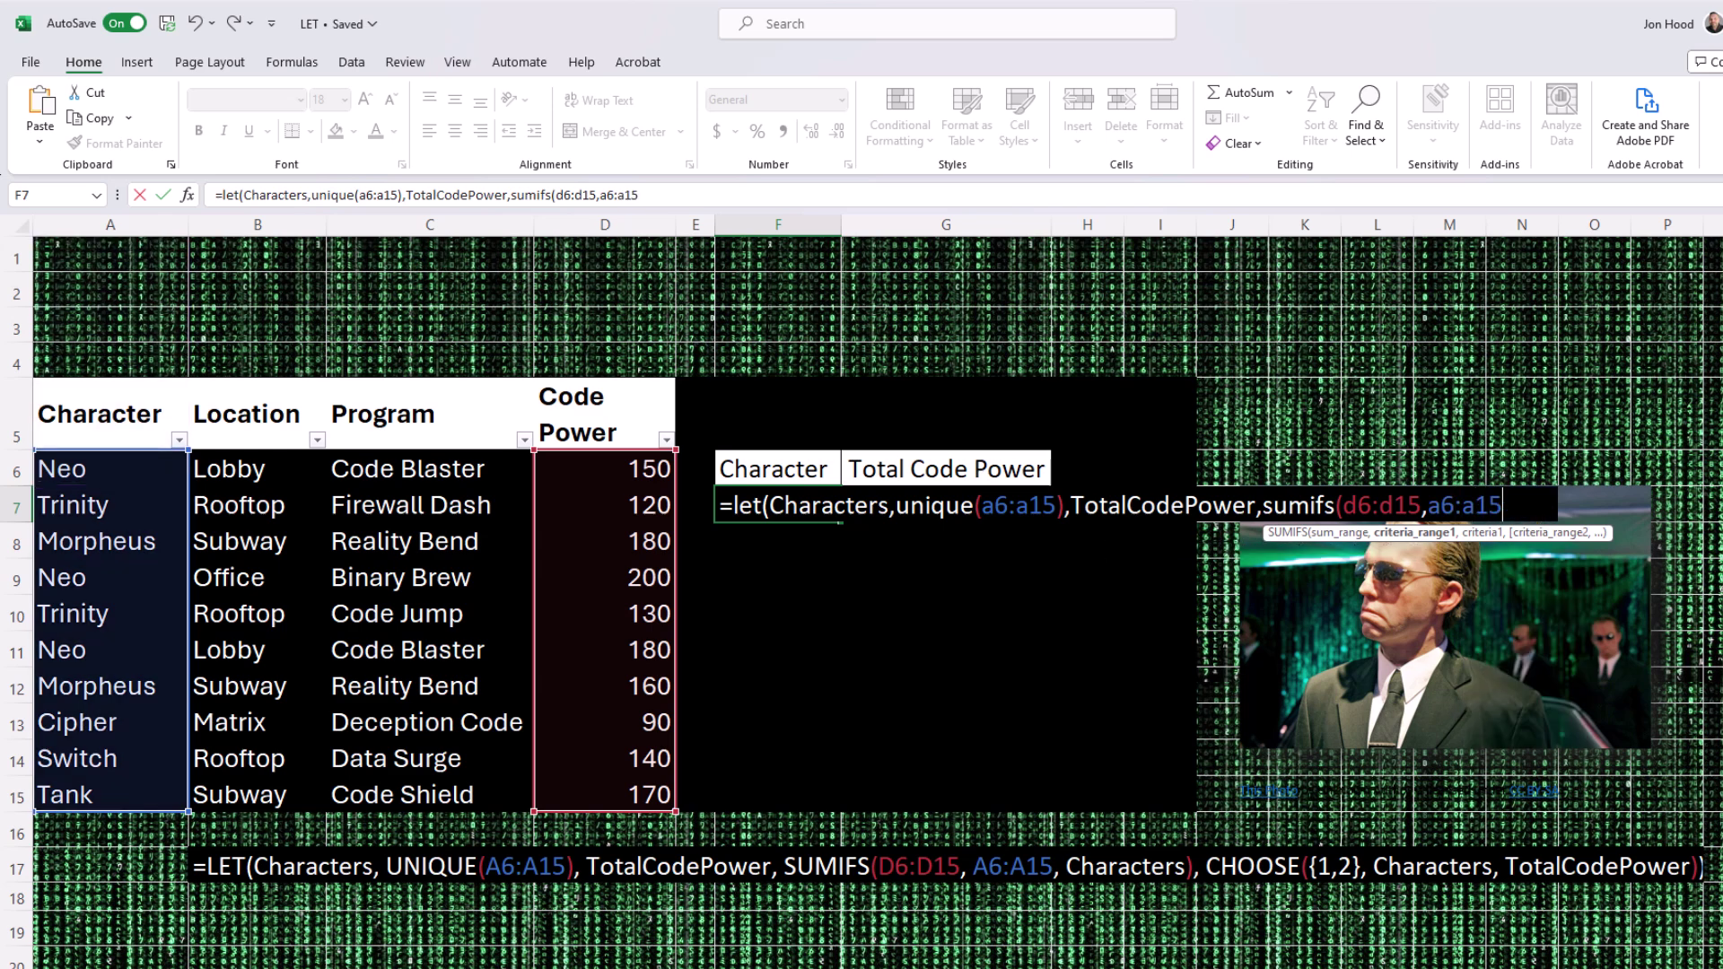
type(",")
type("Character")
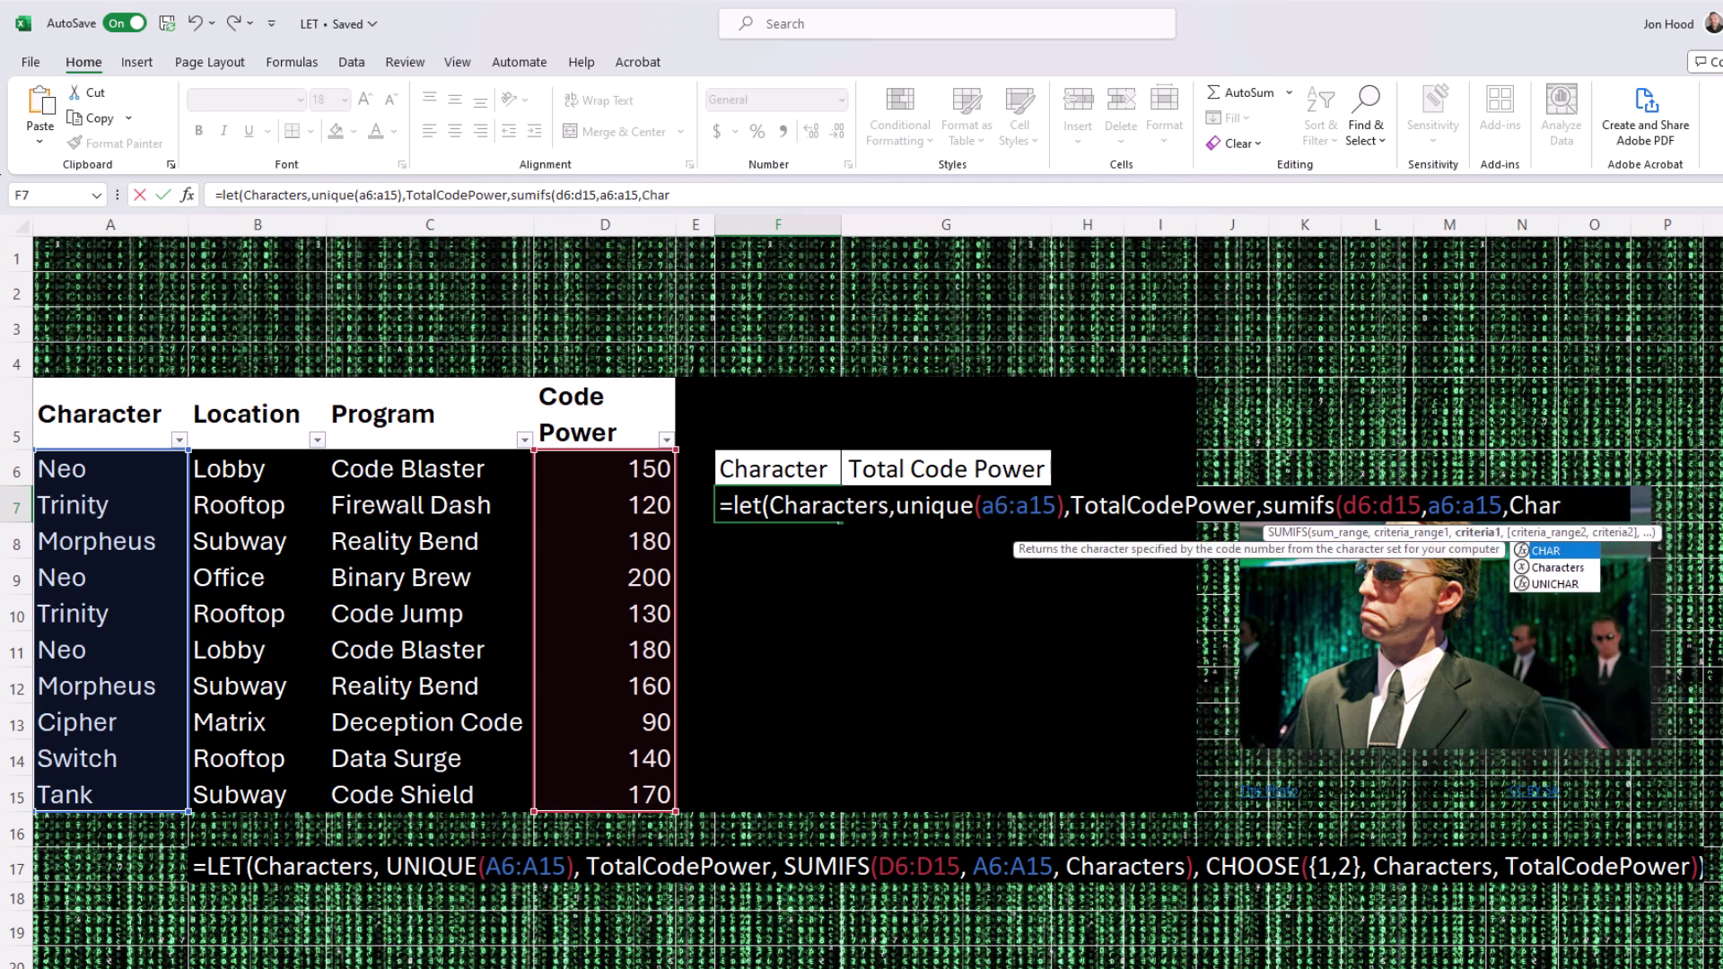
type("s")
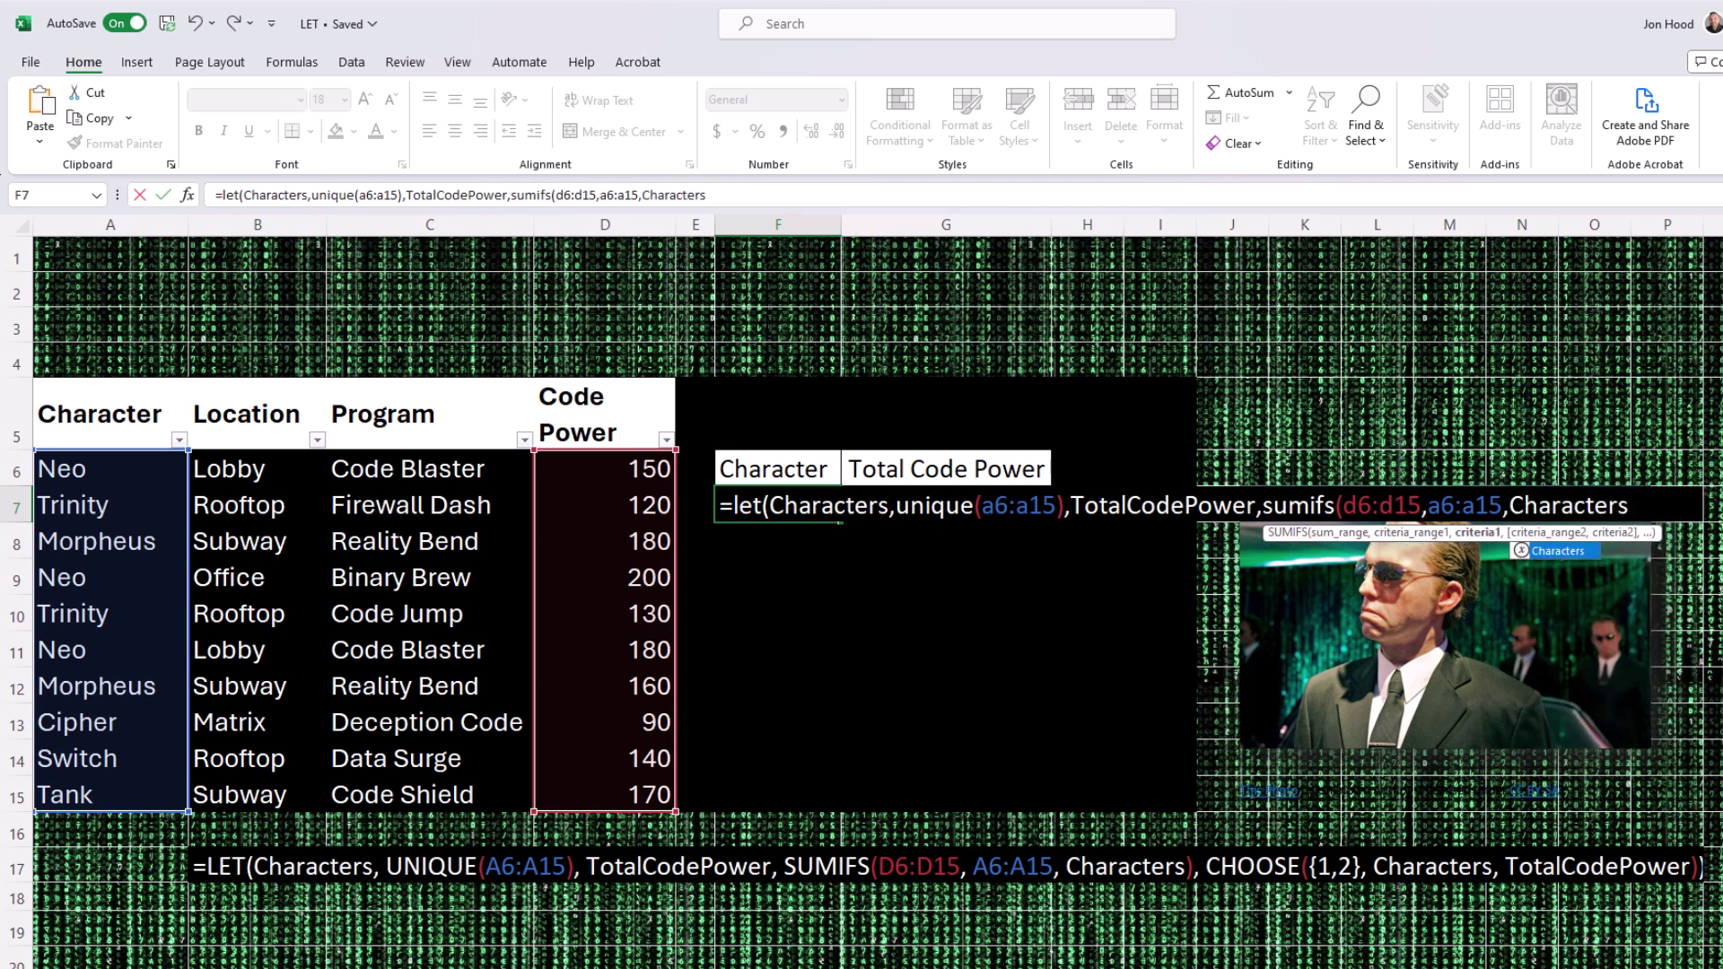
type("),")
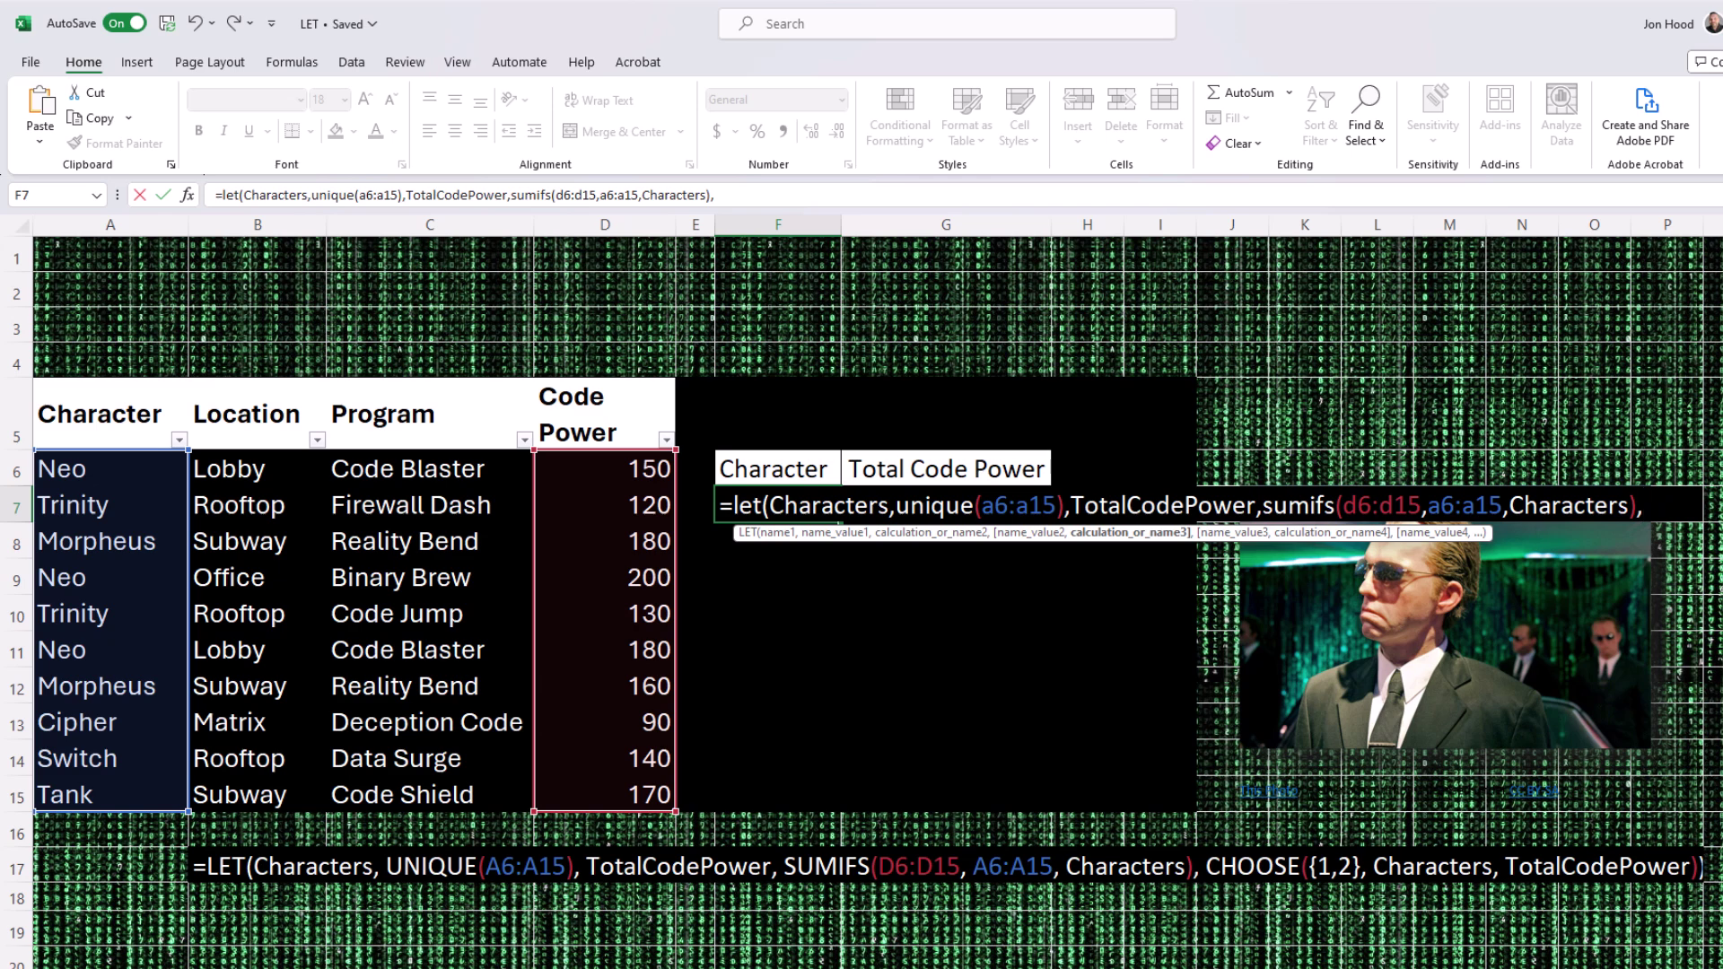
type("choose")
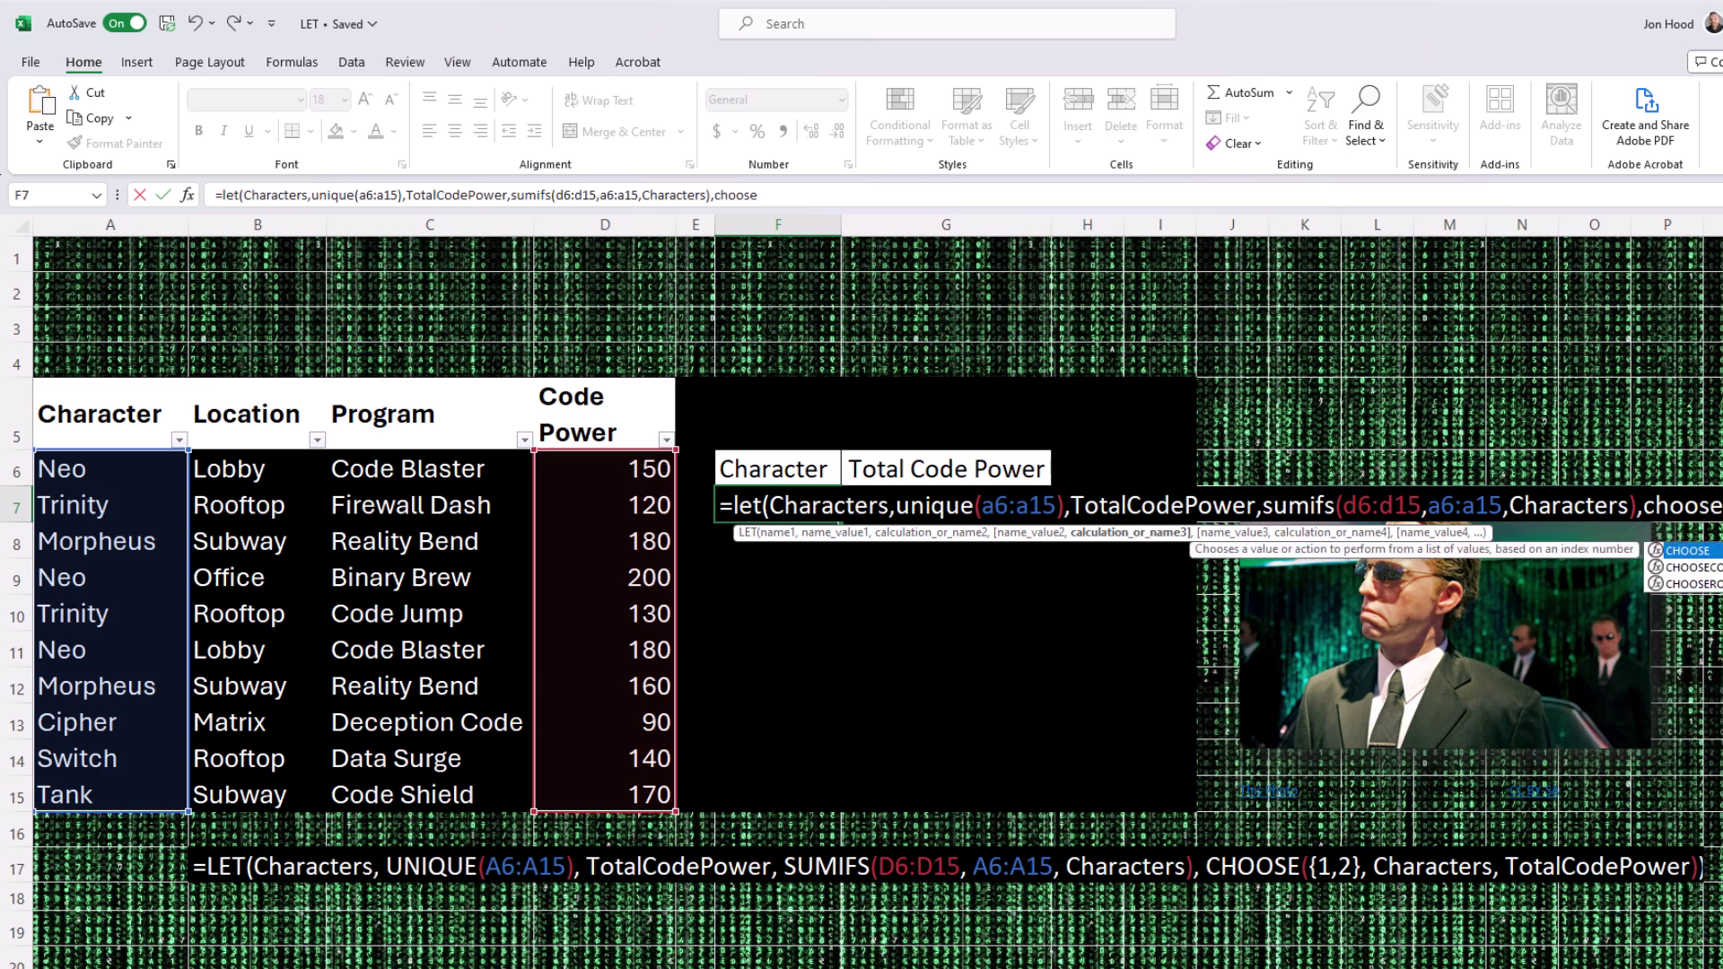
type("(")
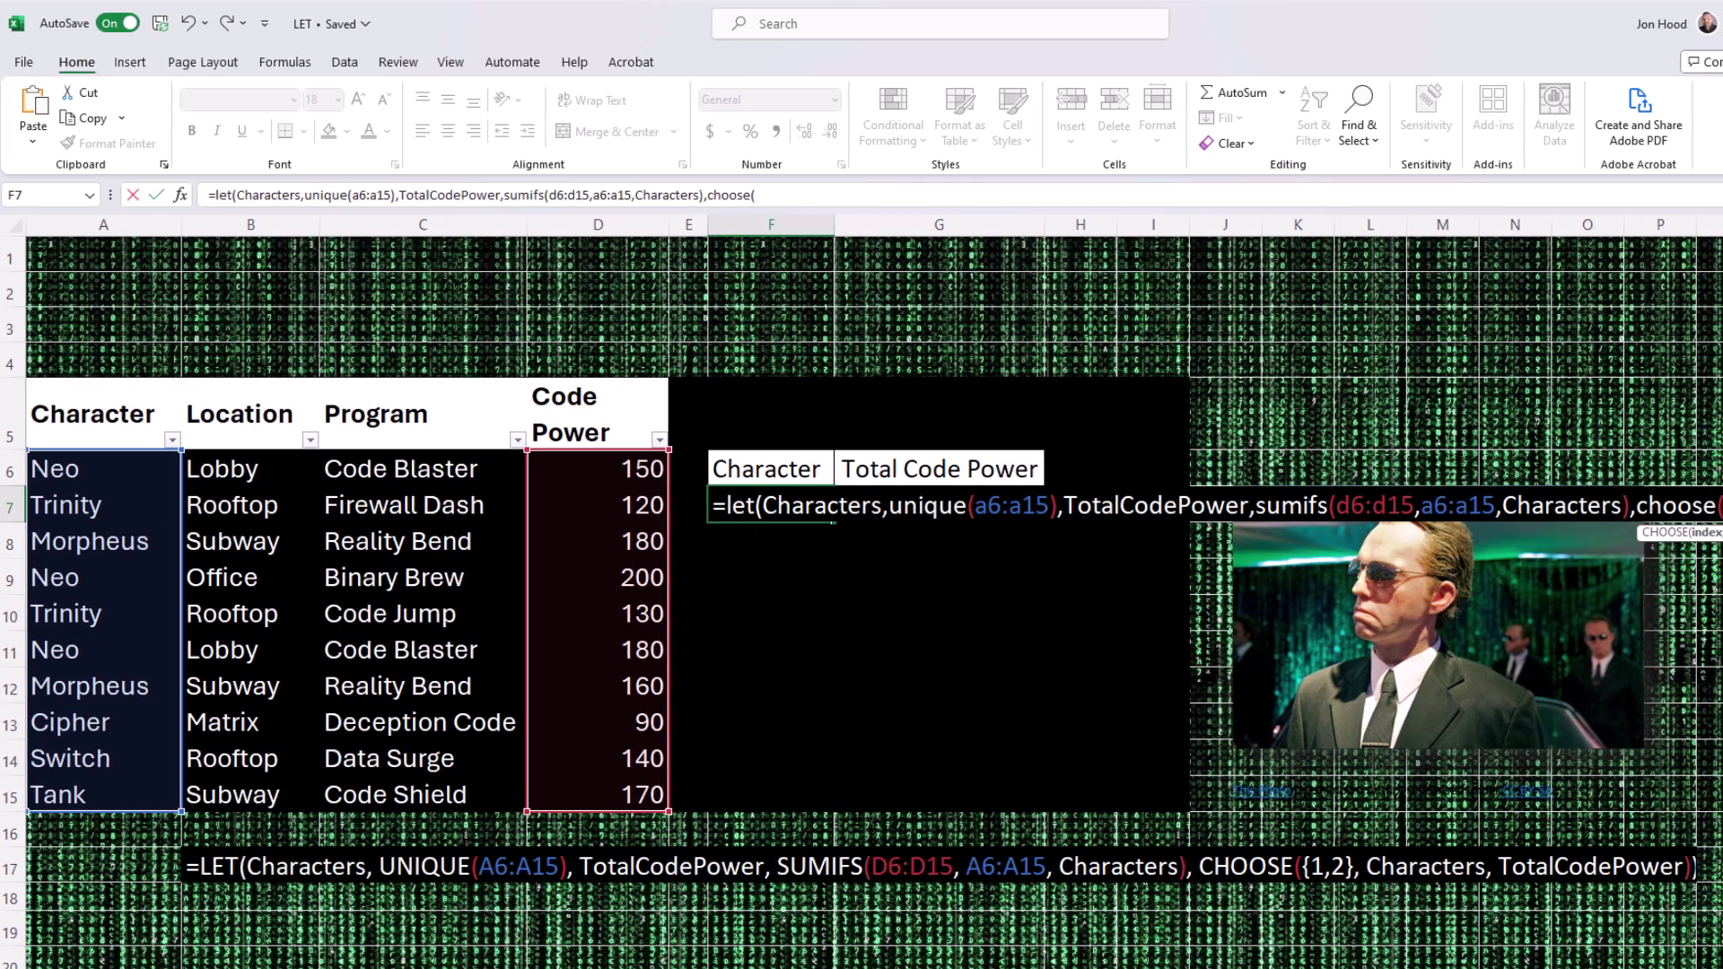
type("{")
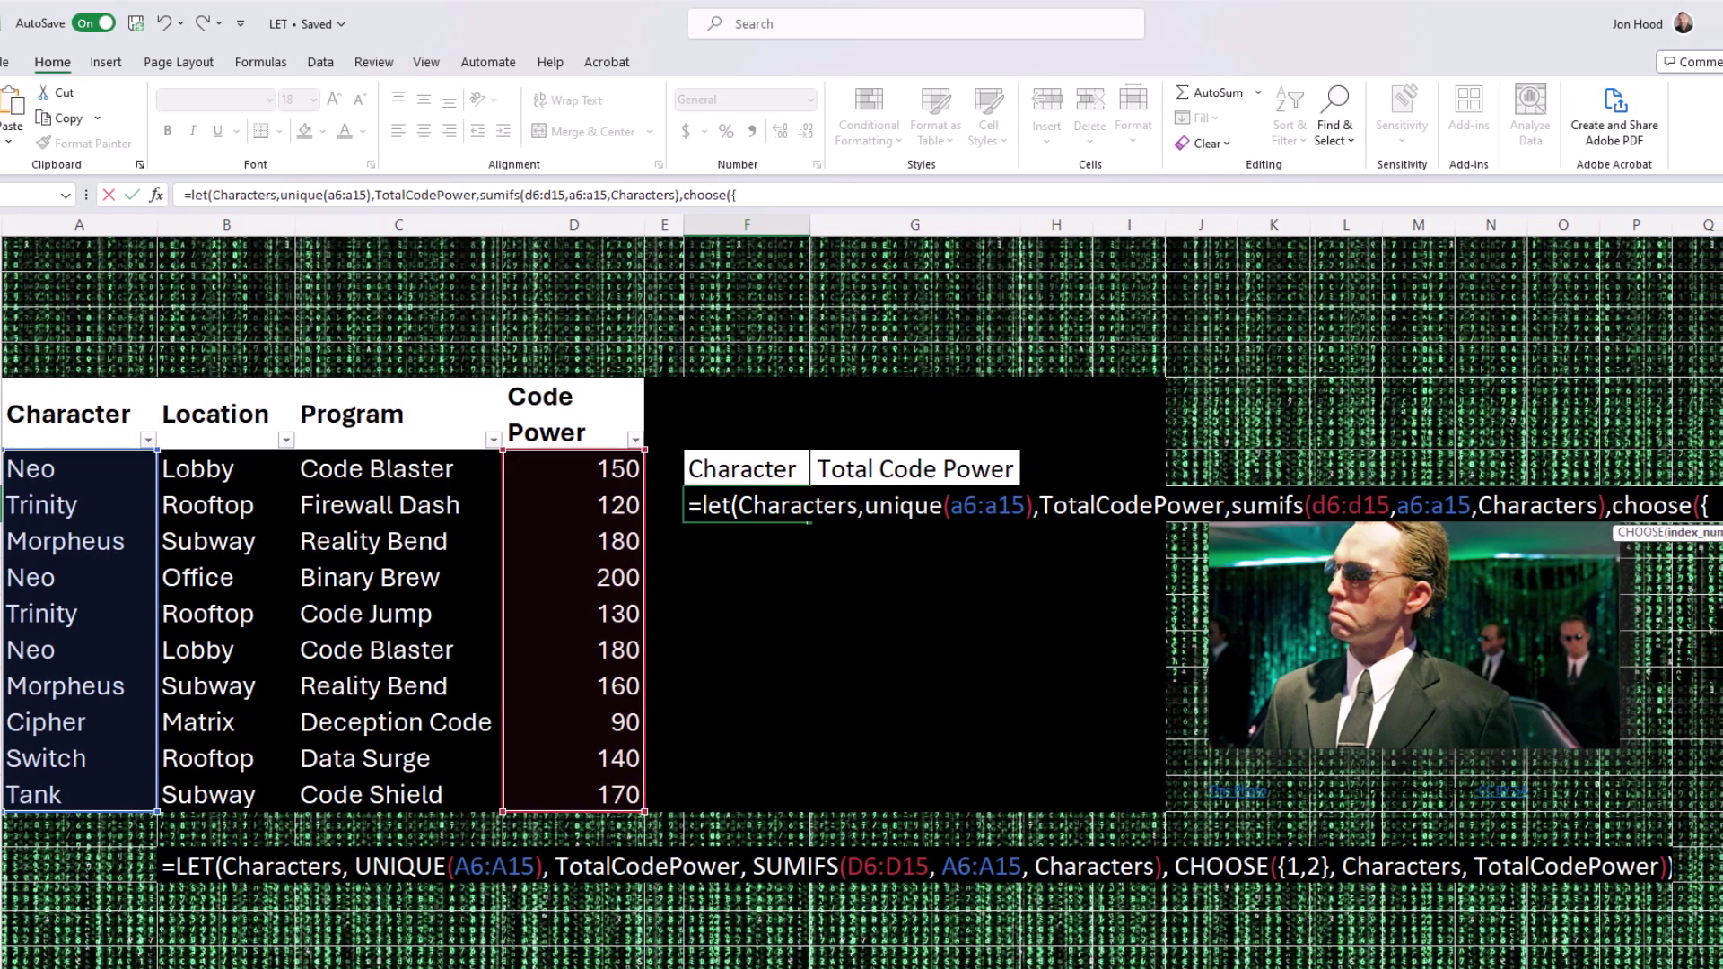
type("1,")
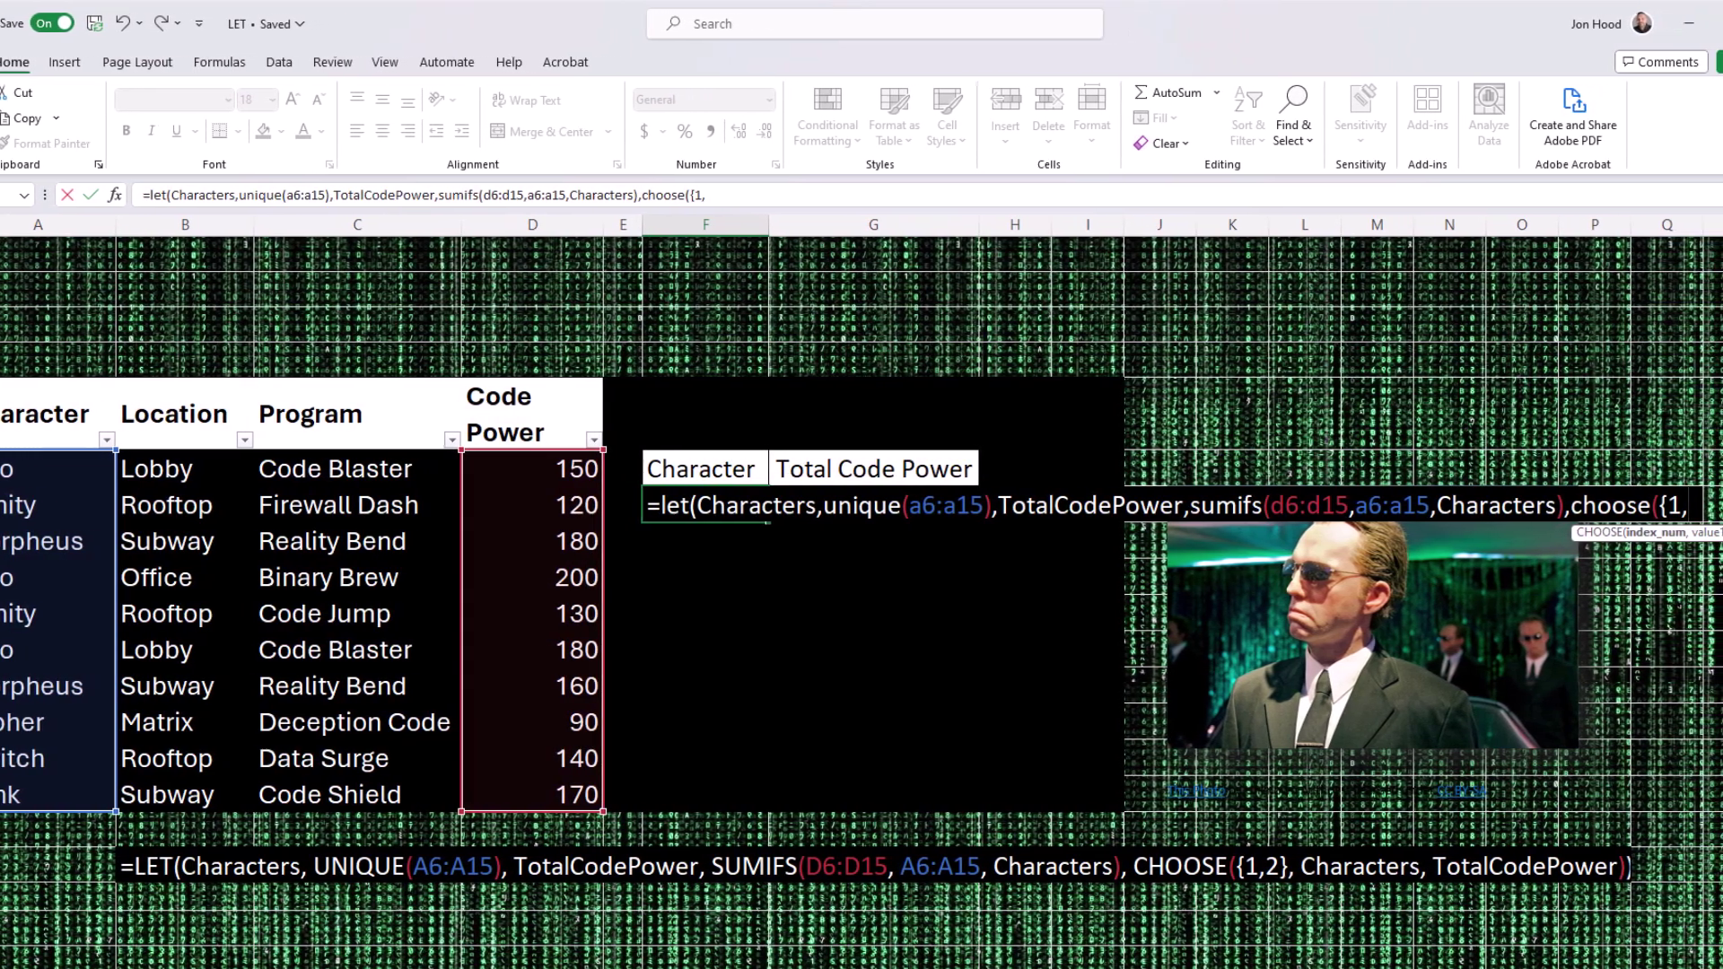
type("2")
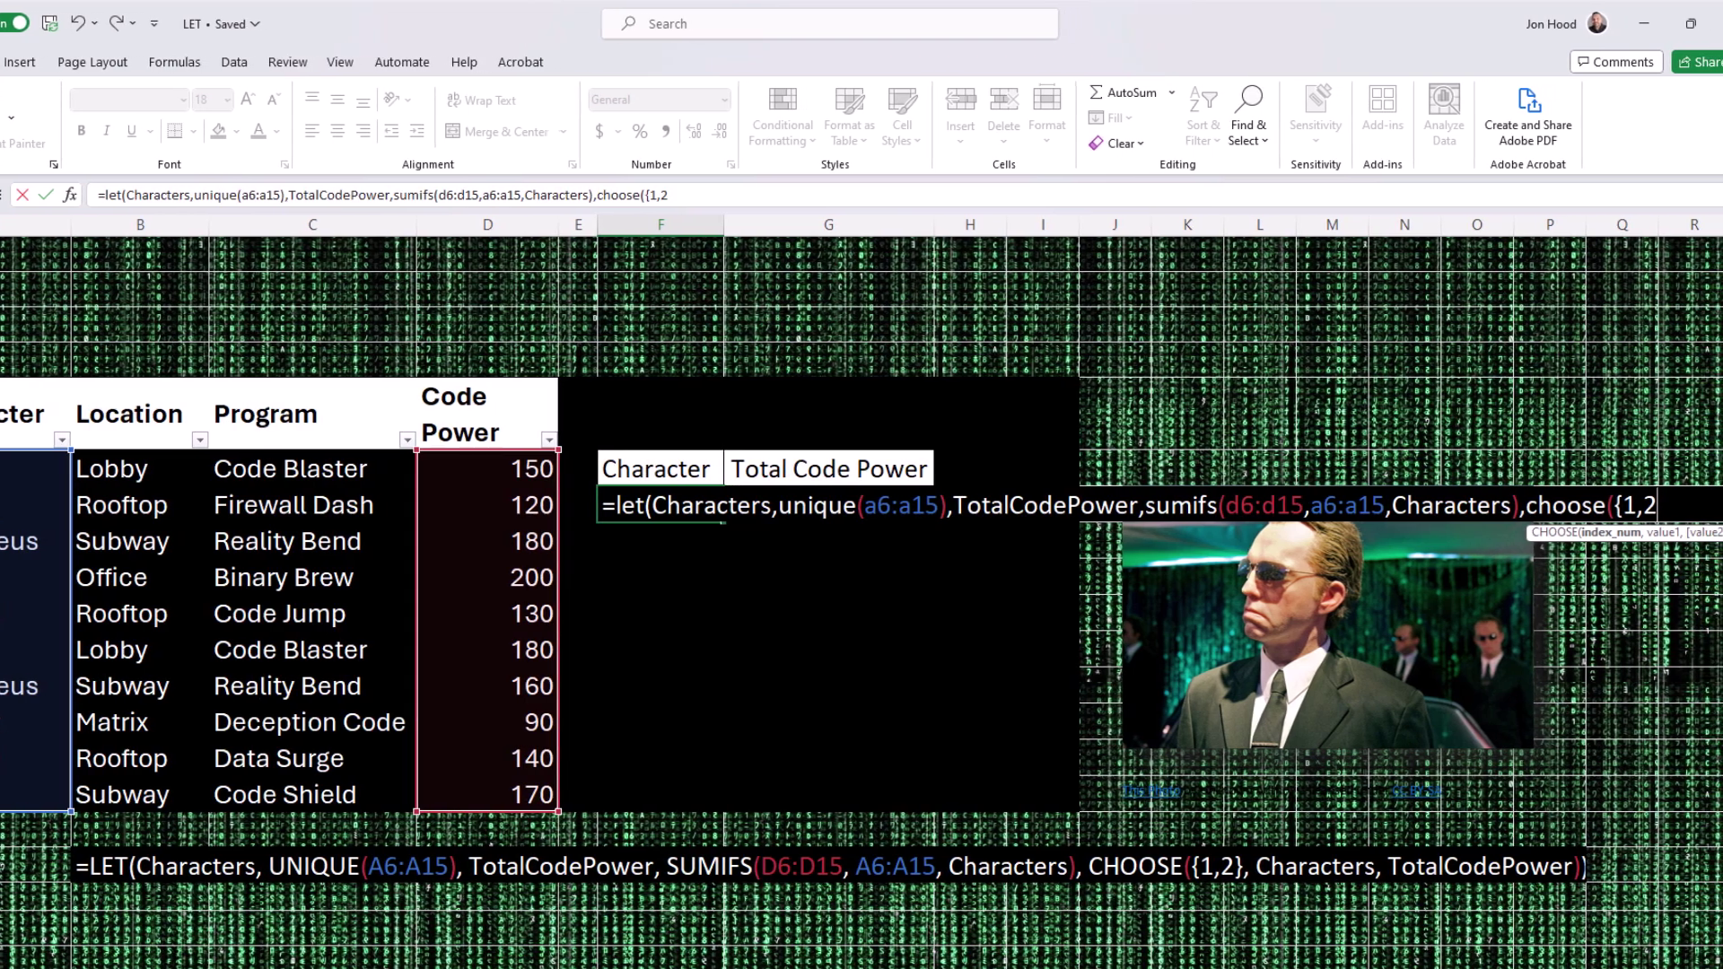
type("}")
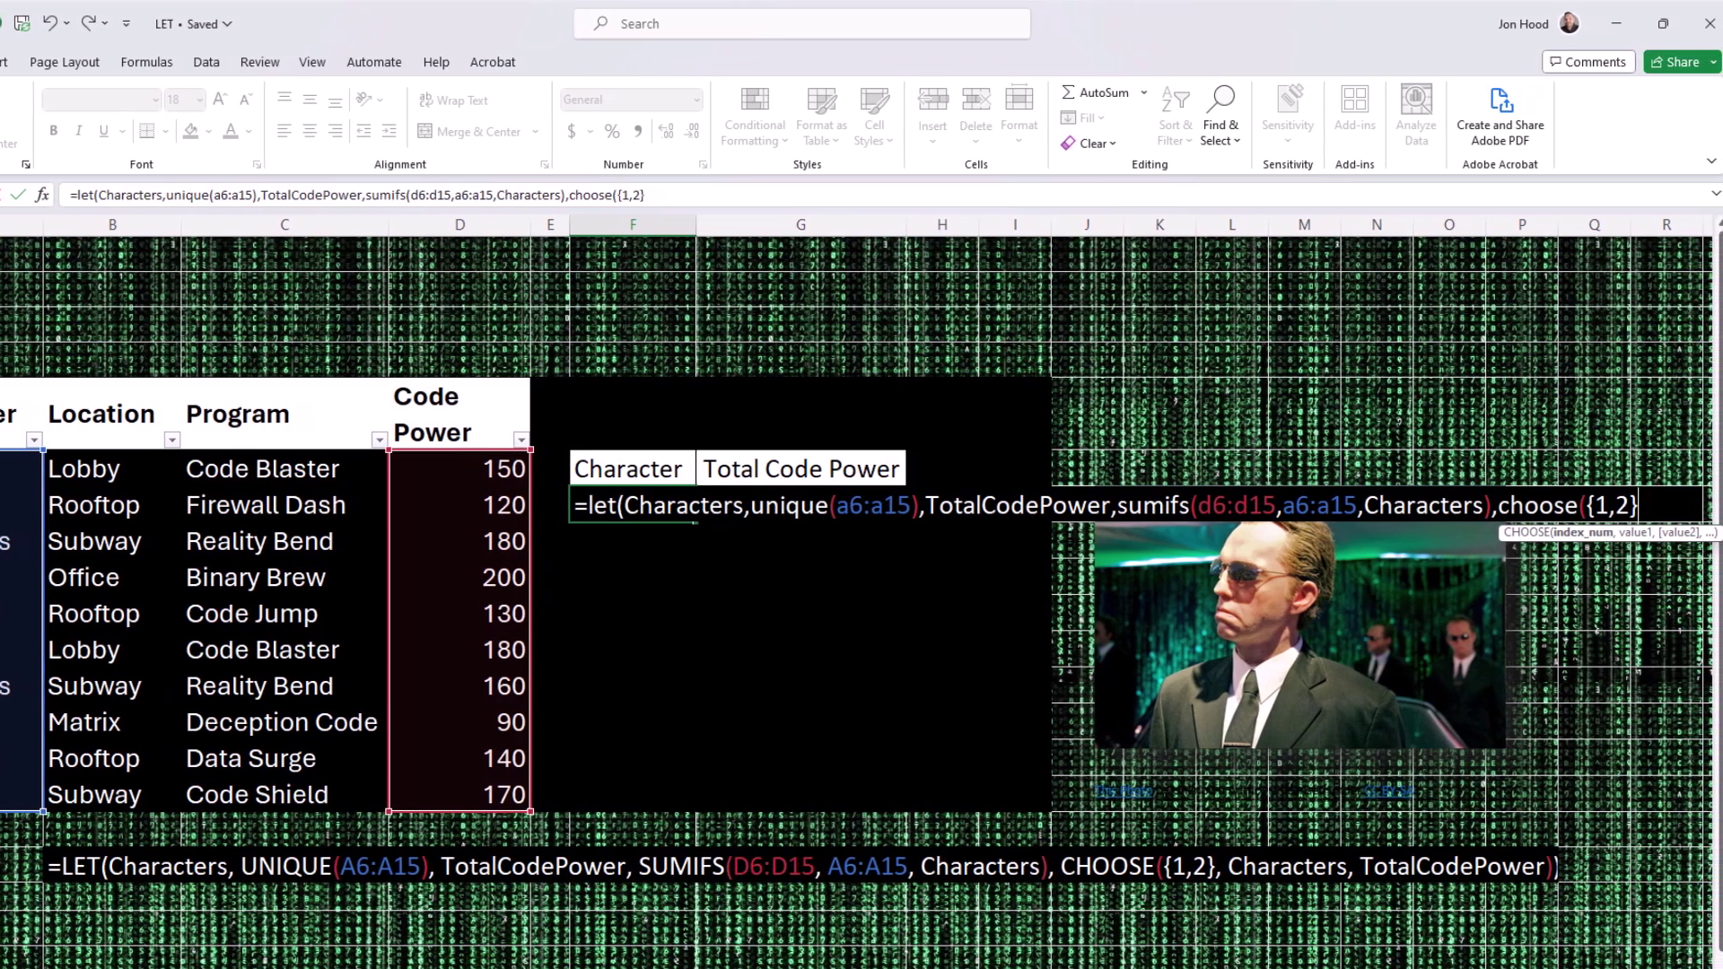
type(",")
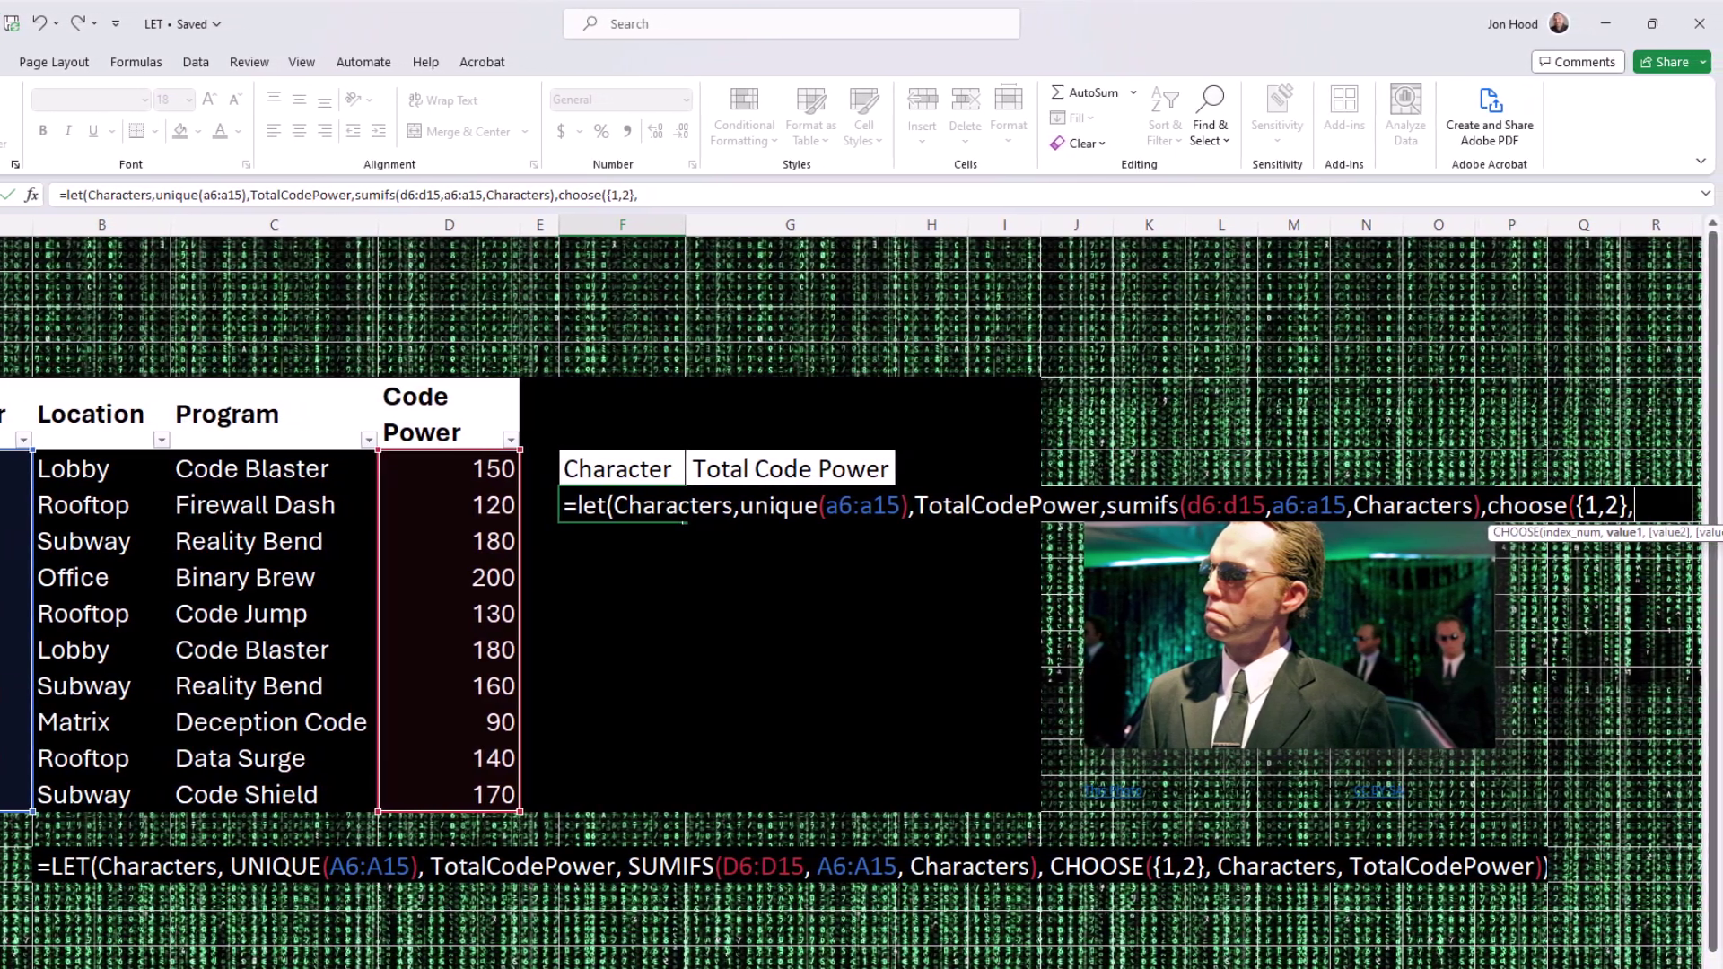
type("C")
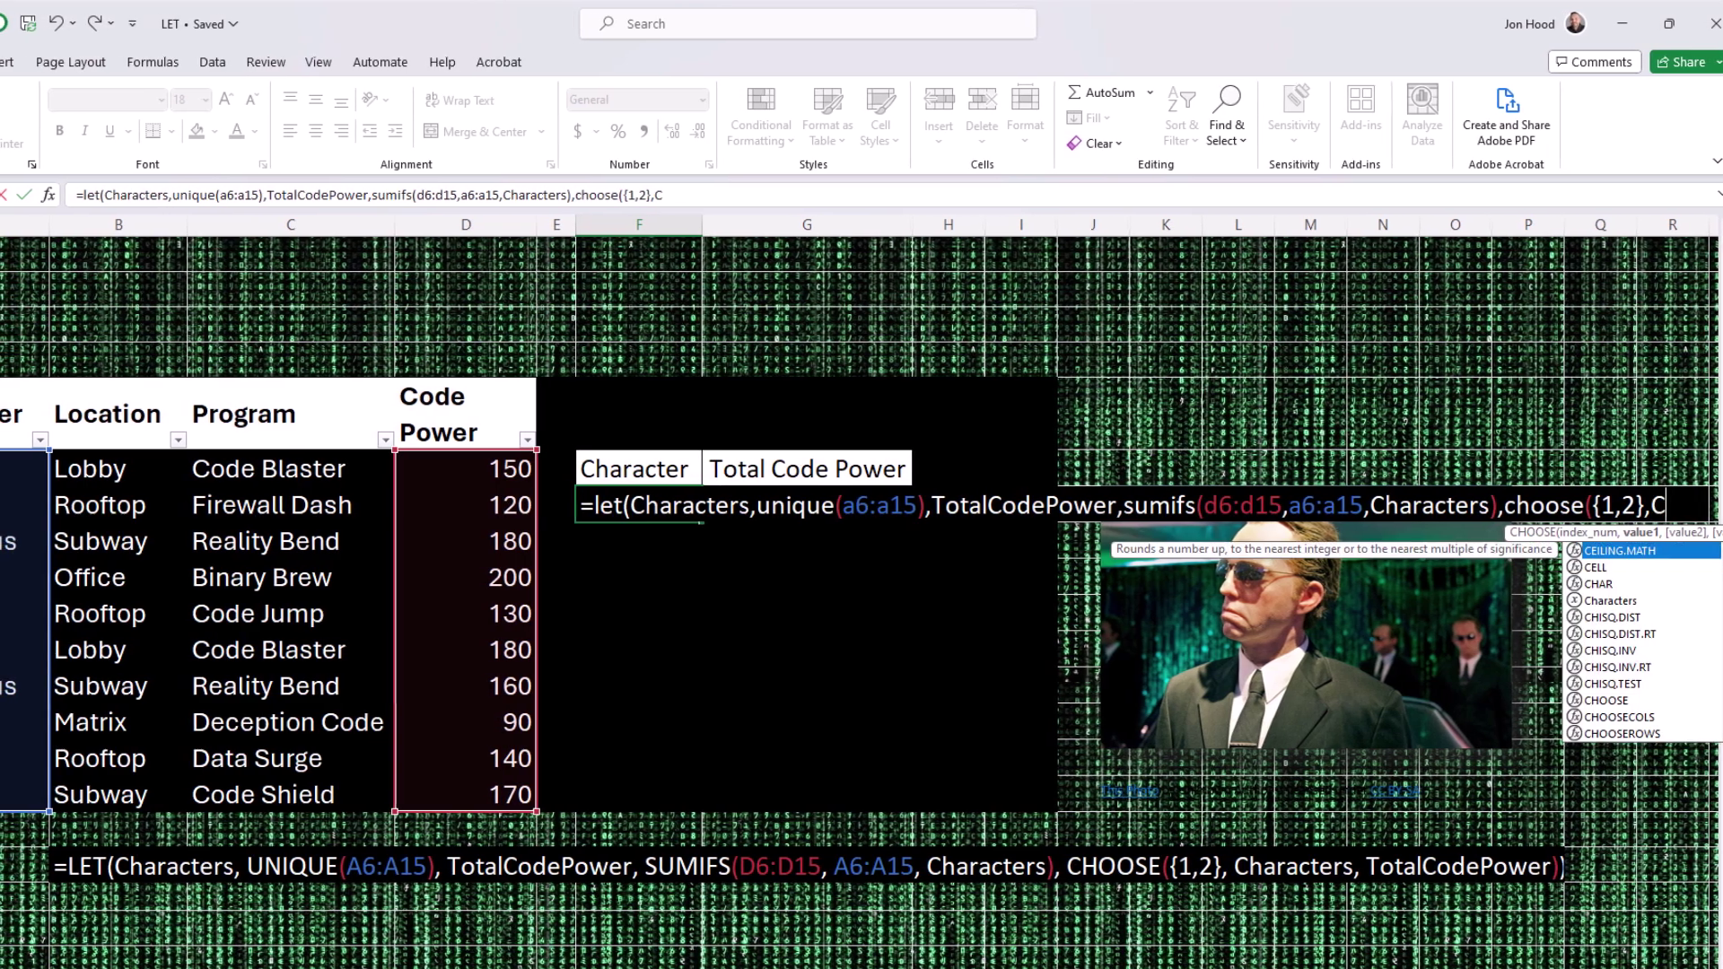
type("haracter")
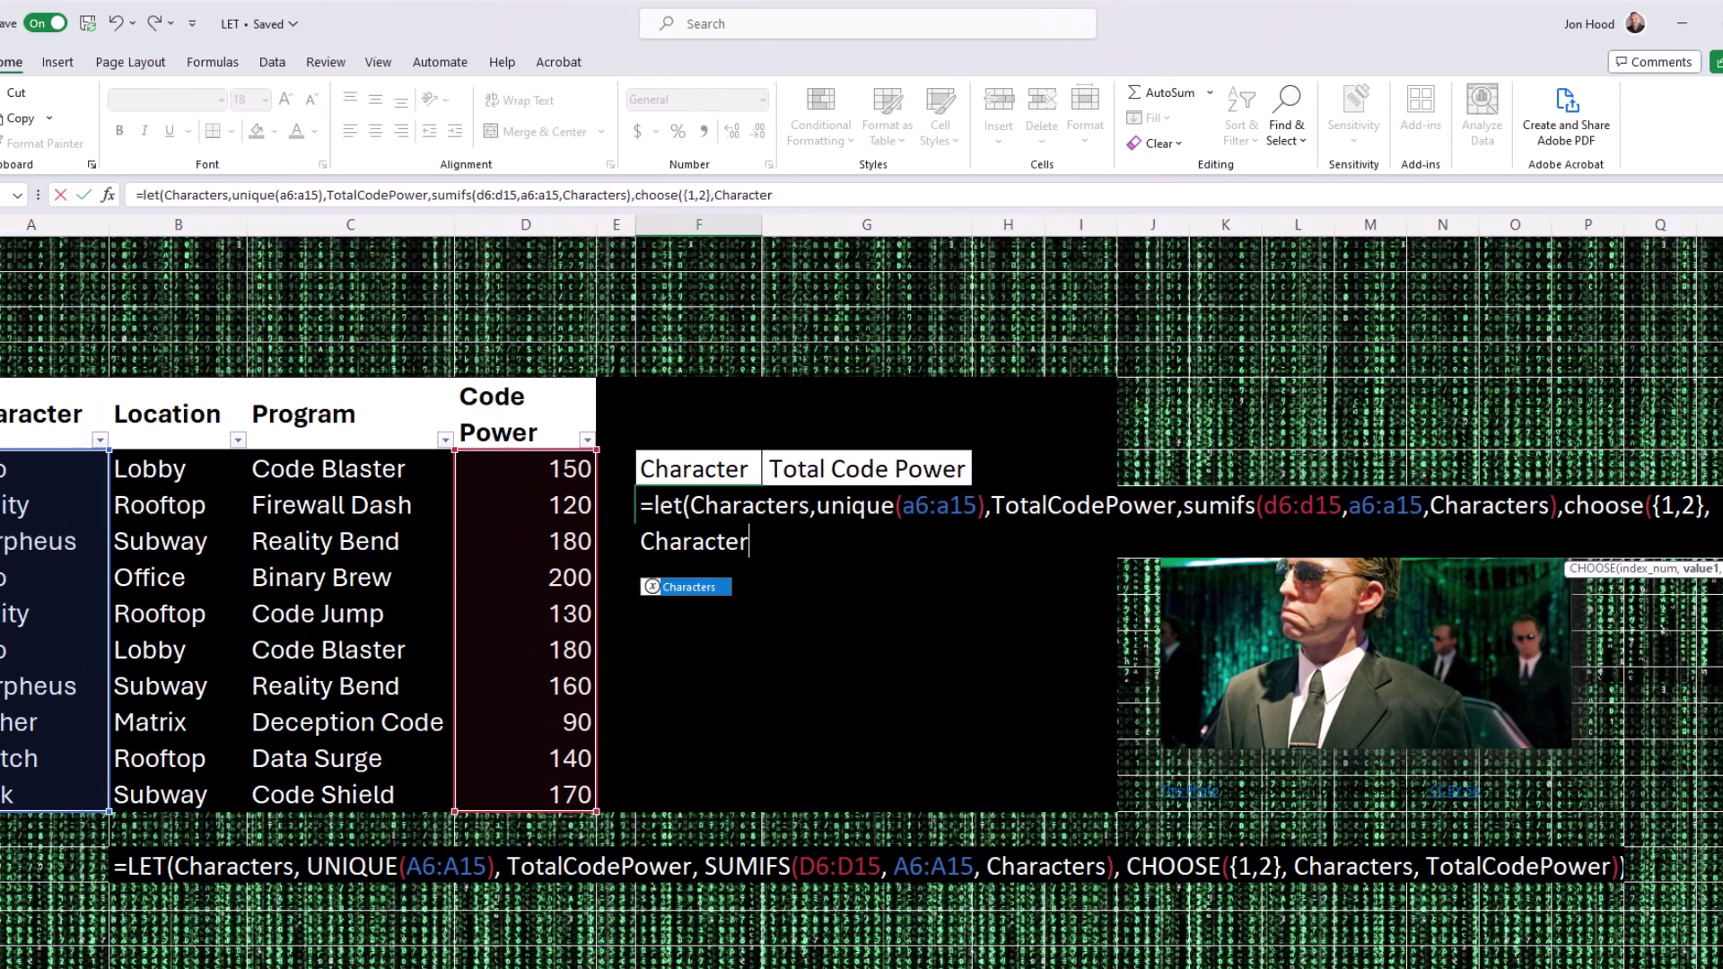
type("s,T")
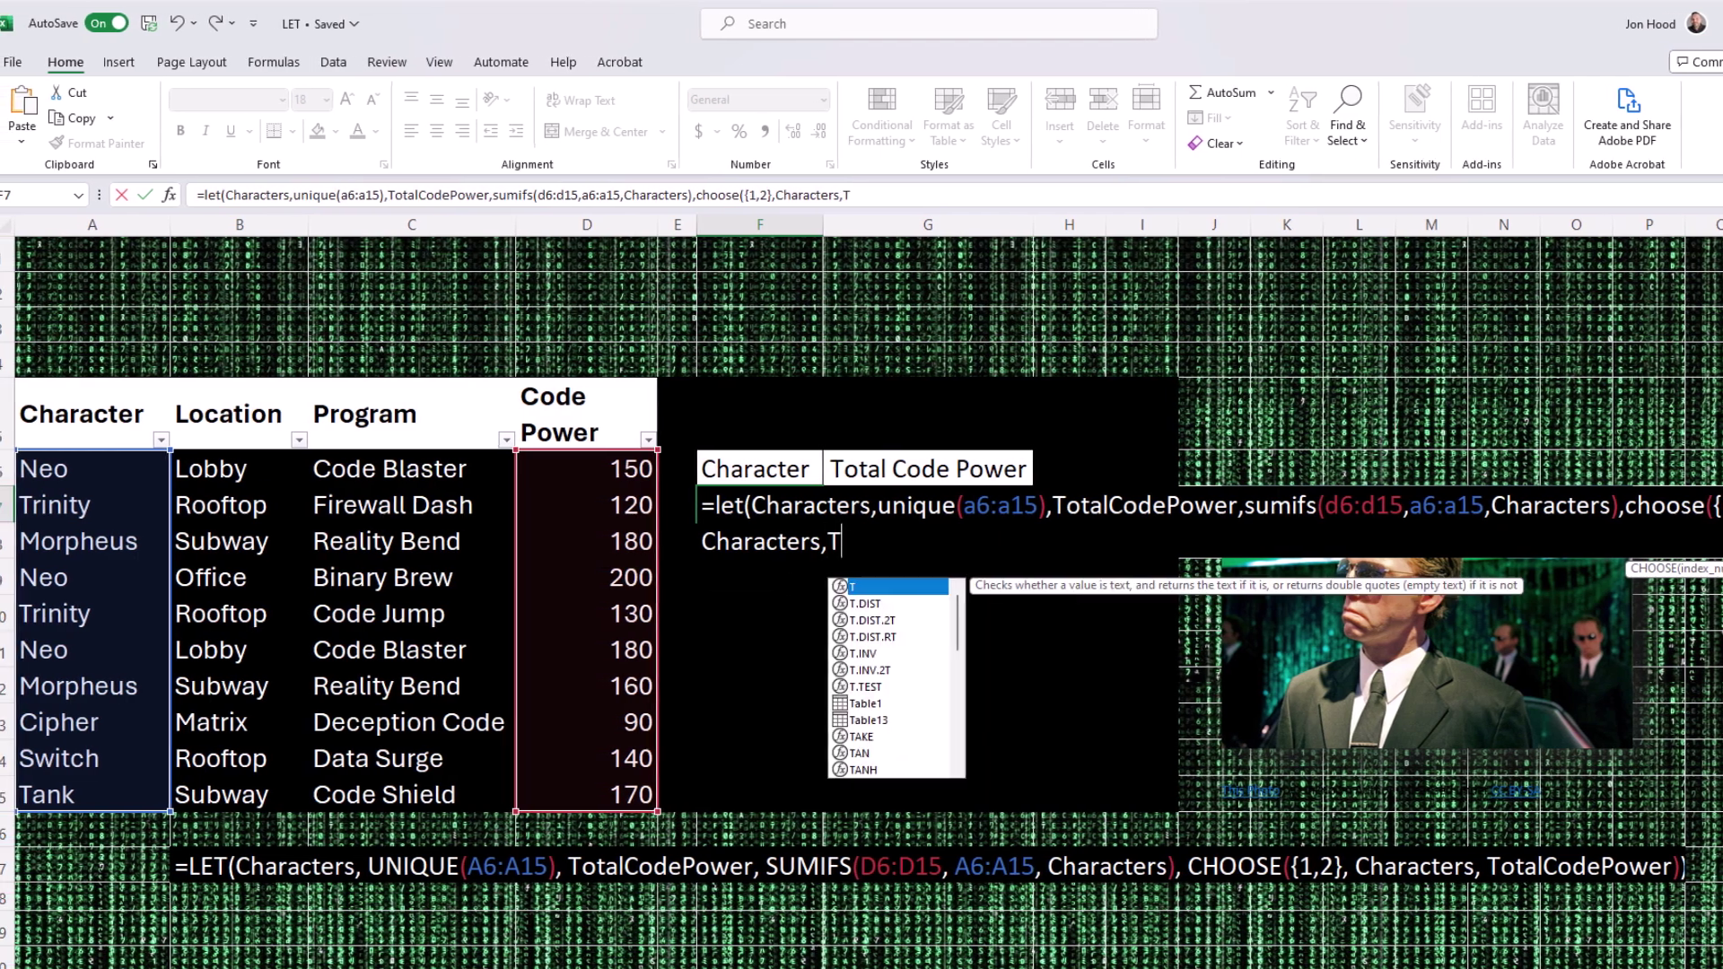
type("otalC")
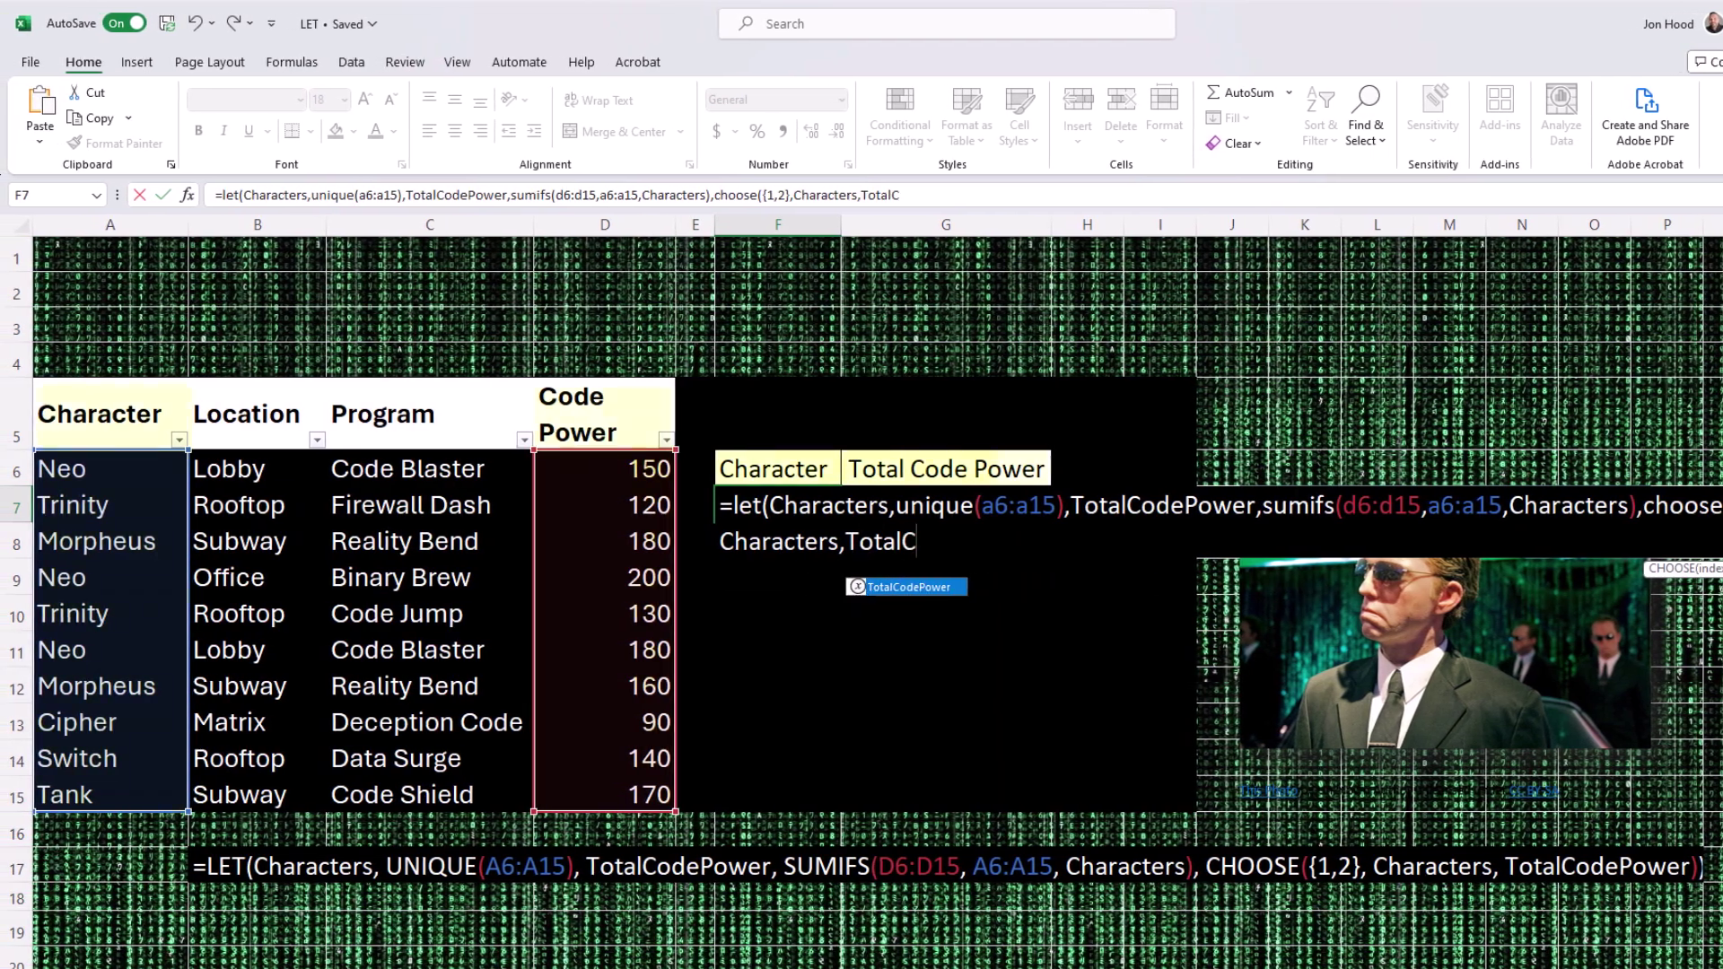
type("odePower")
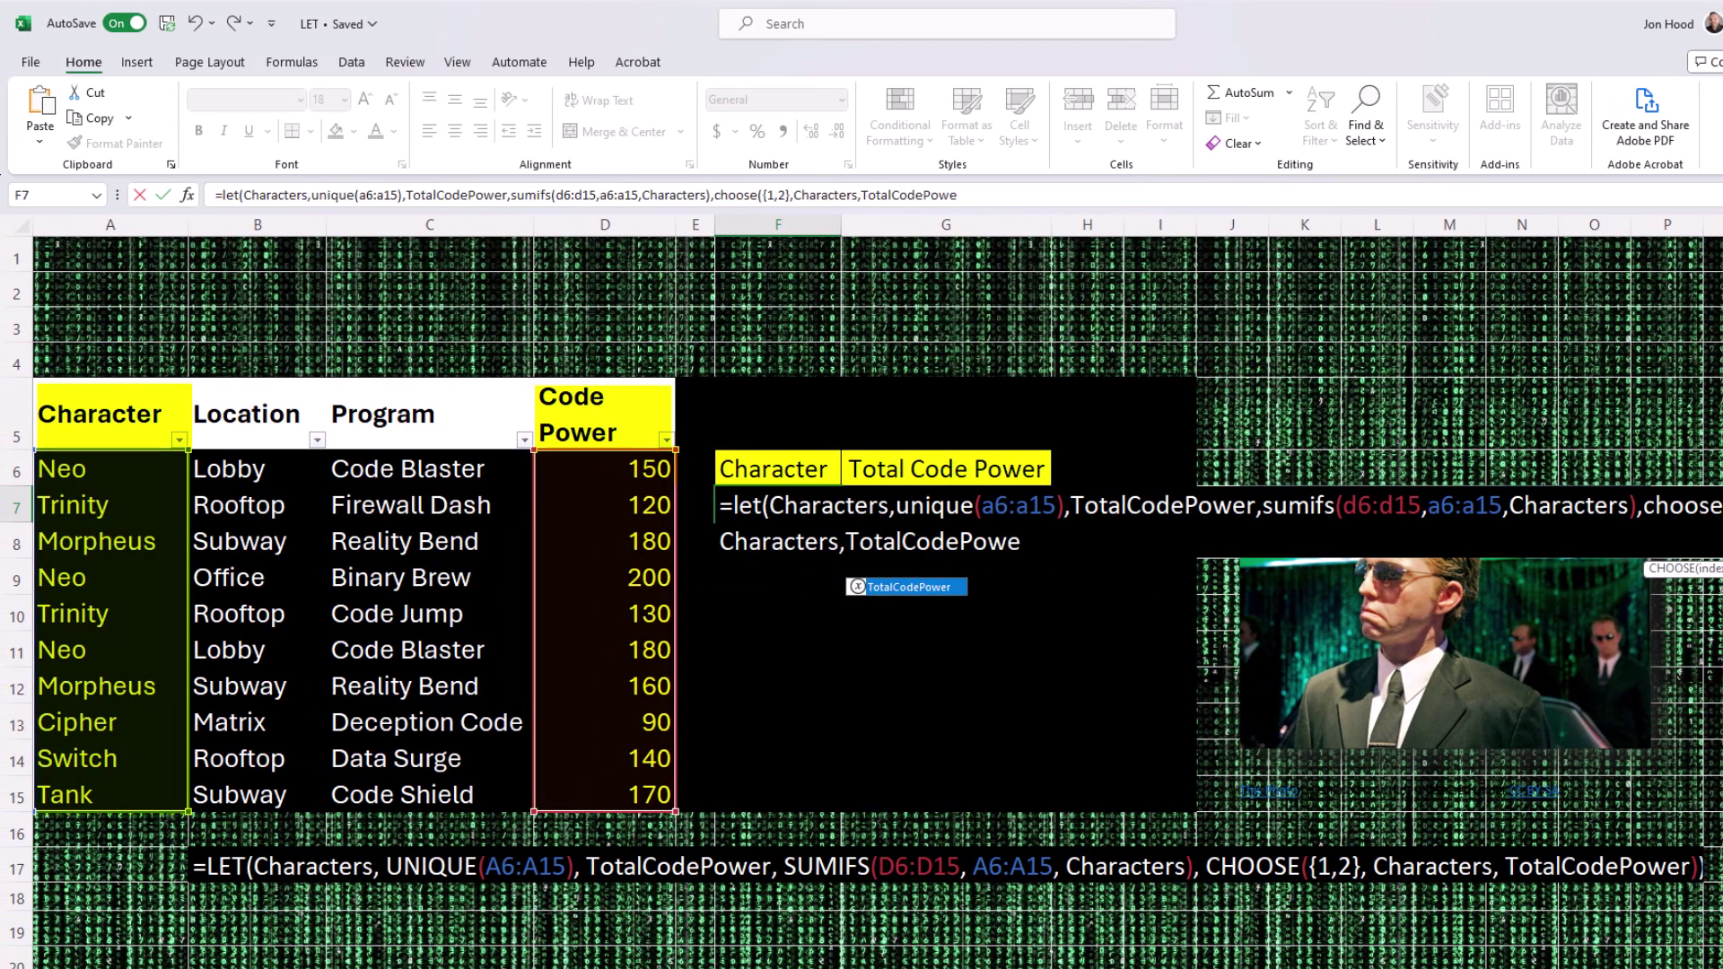
type(")")
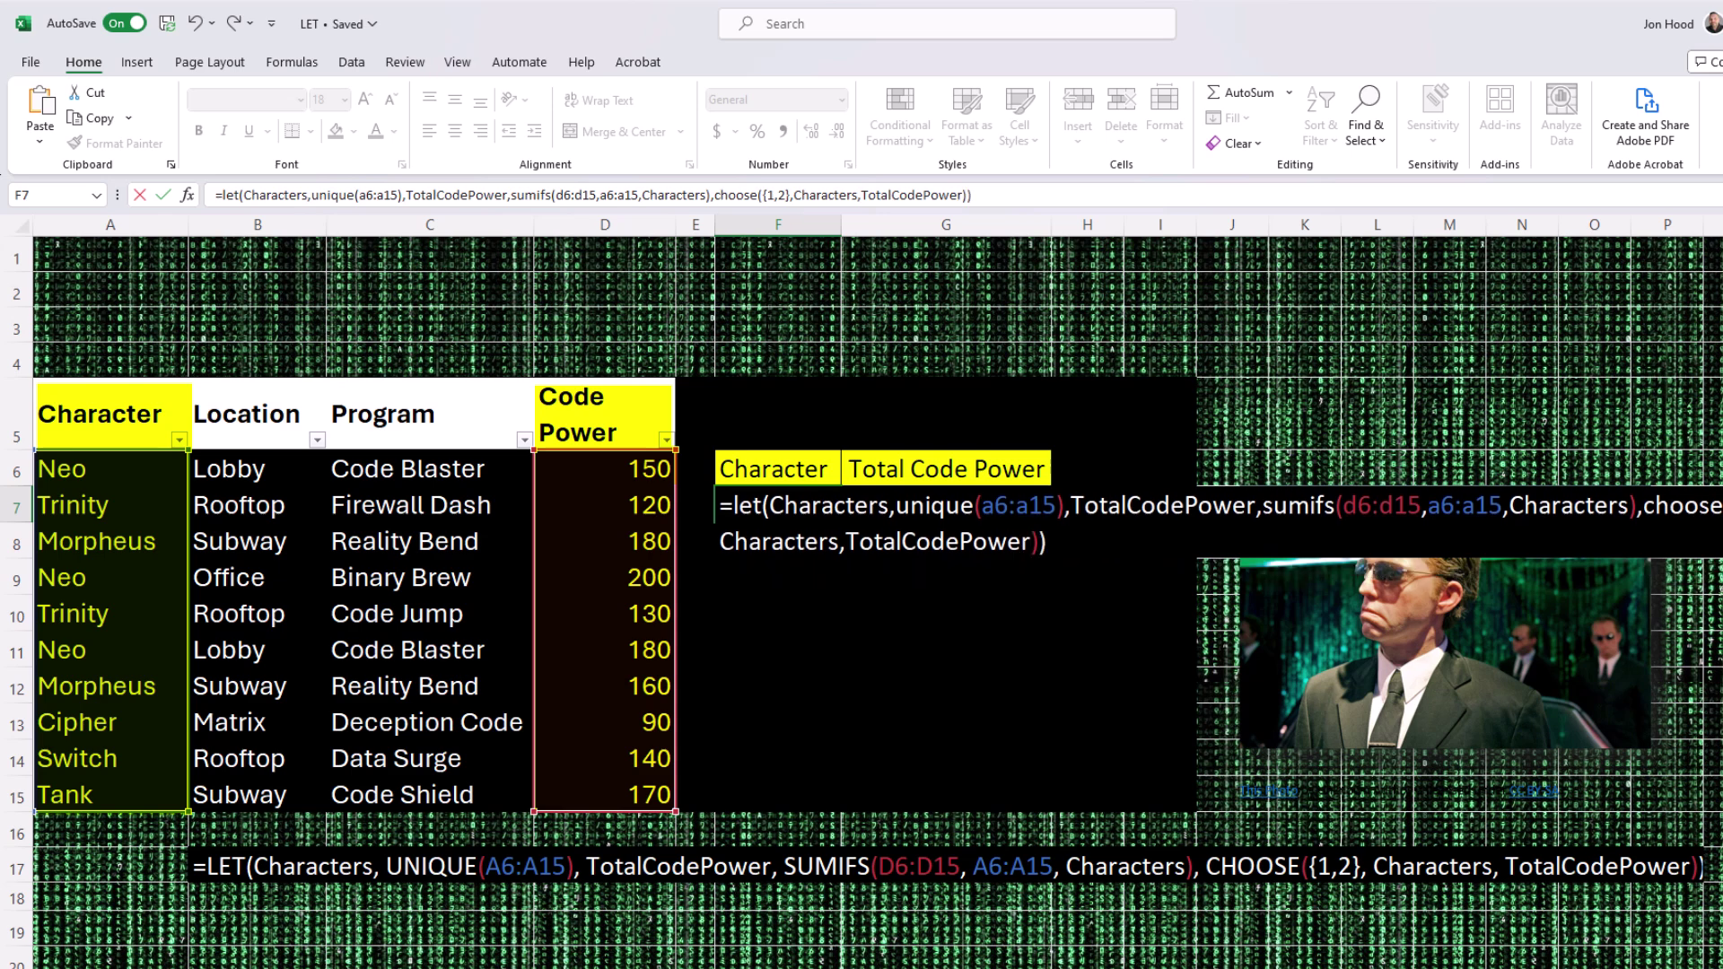
key("Return")
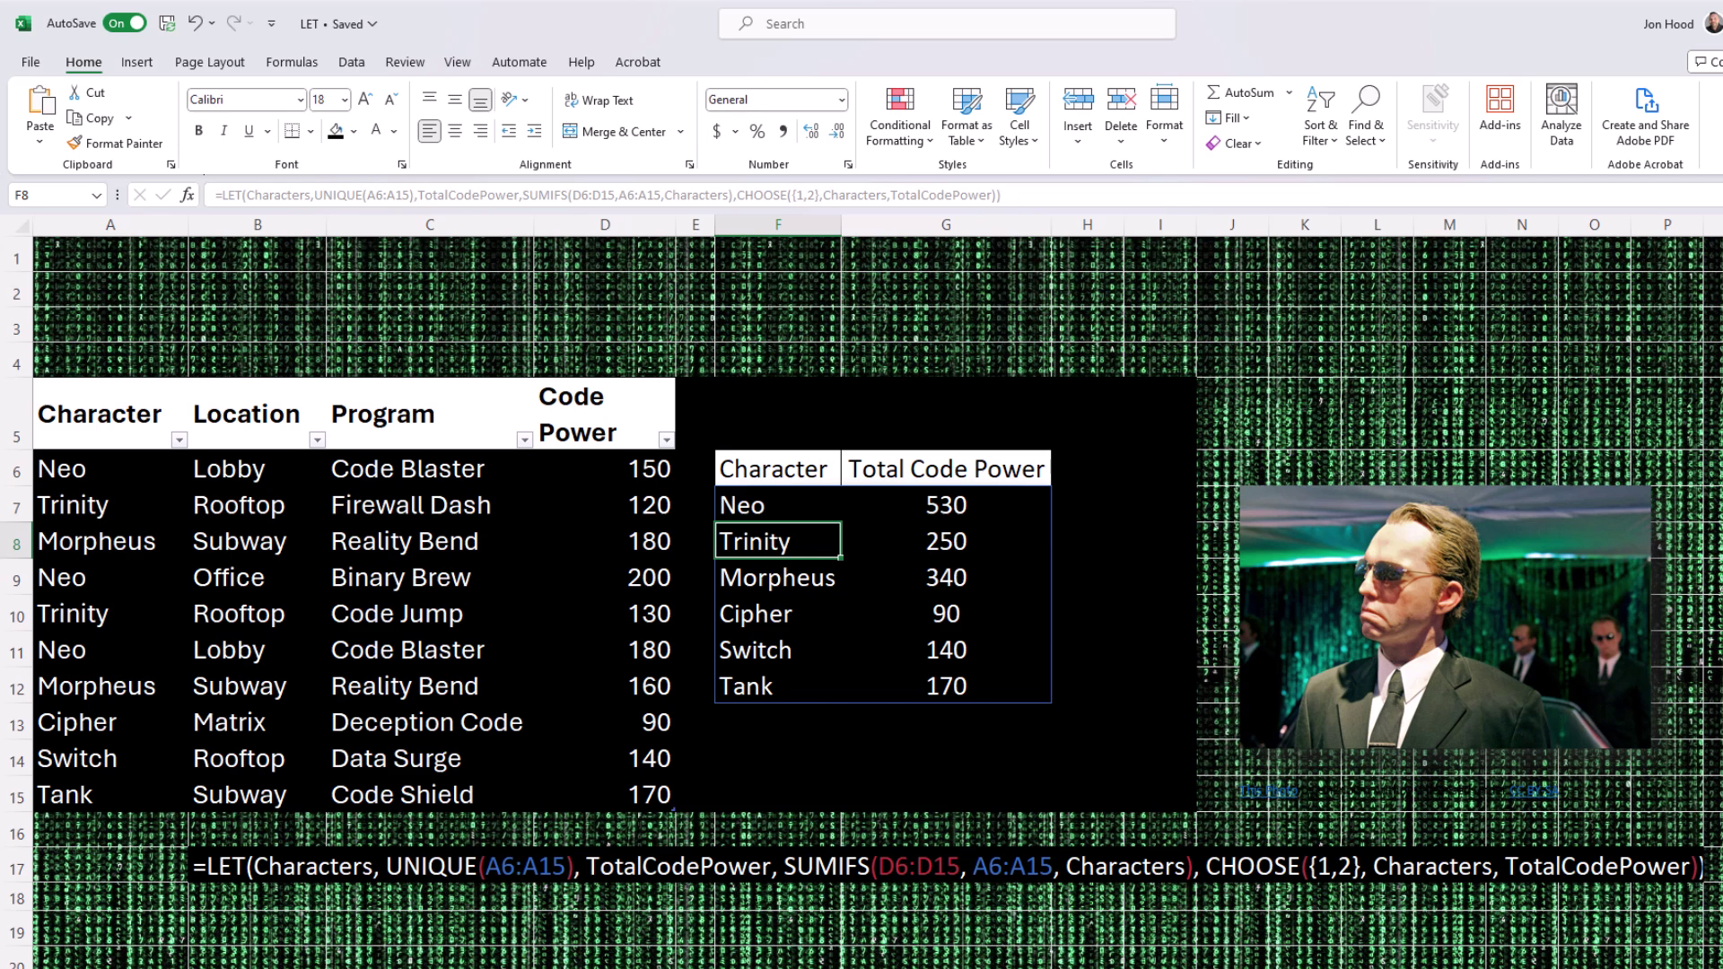
Step: Copy the full LET formula text from F7
left_click(777, 506)
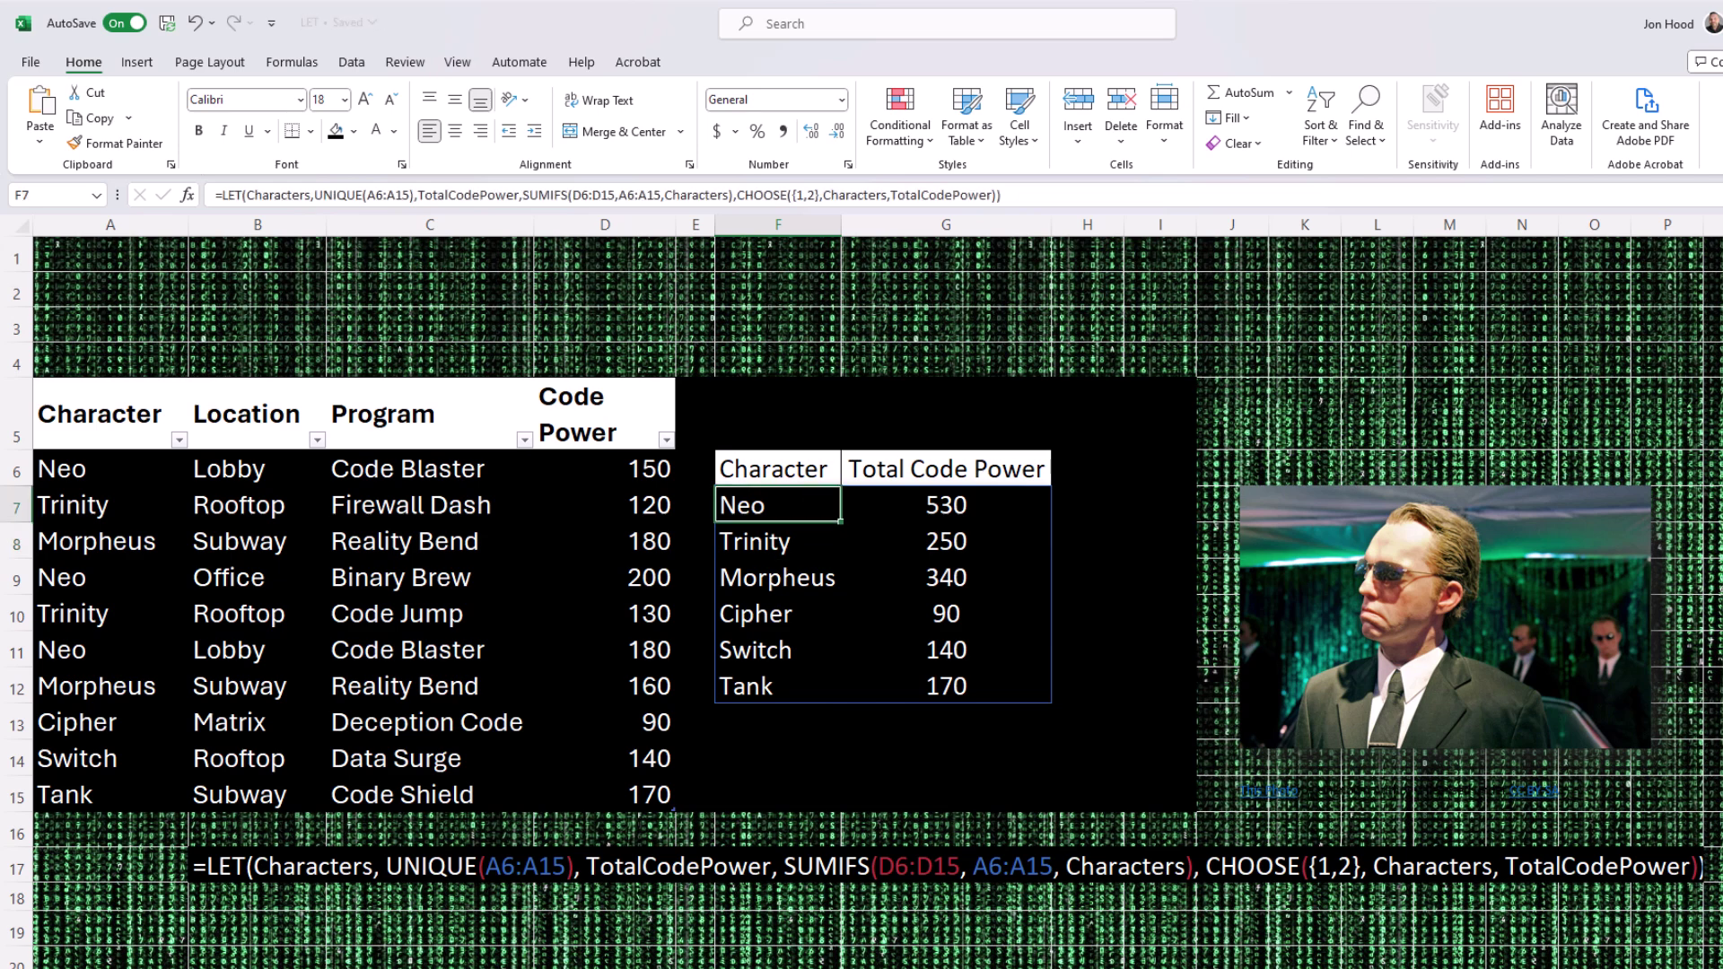
key("F2")
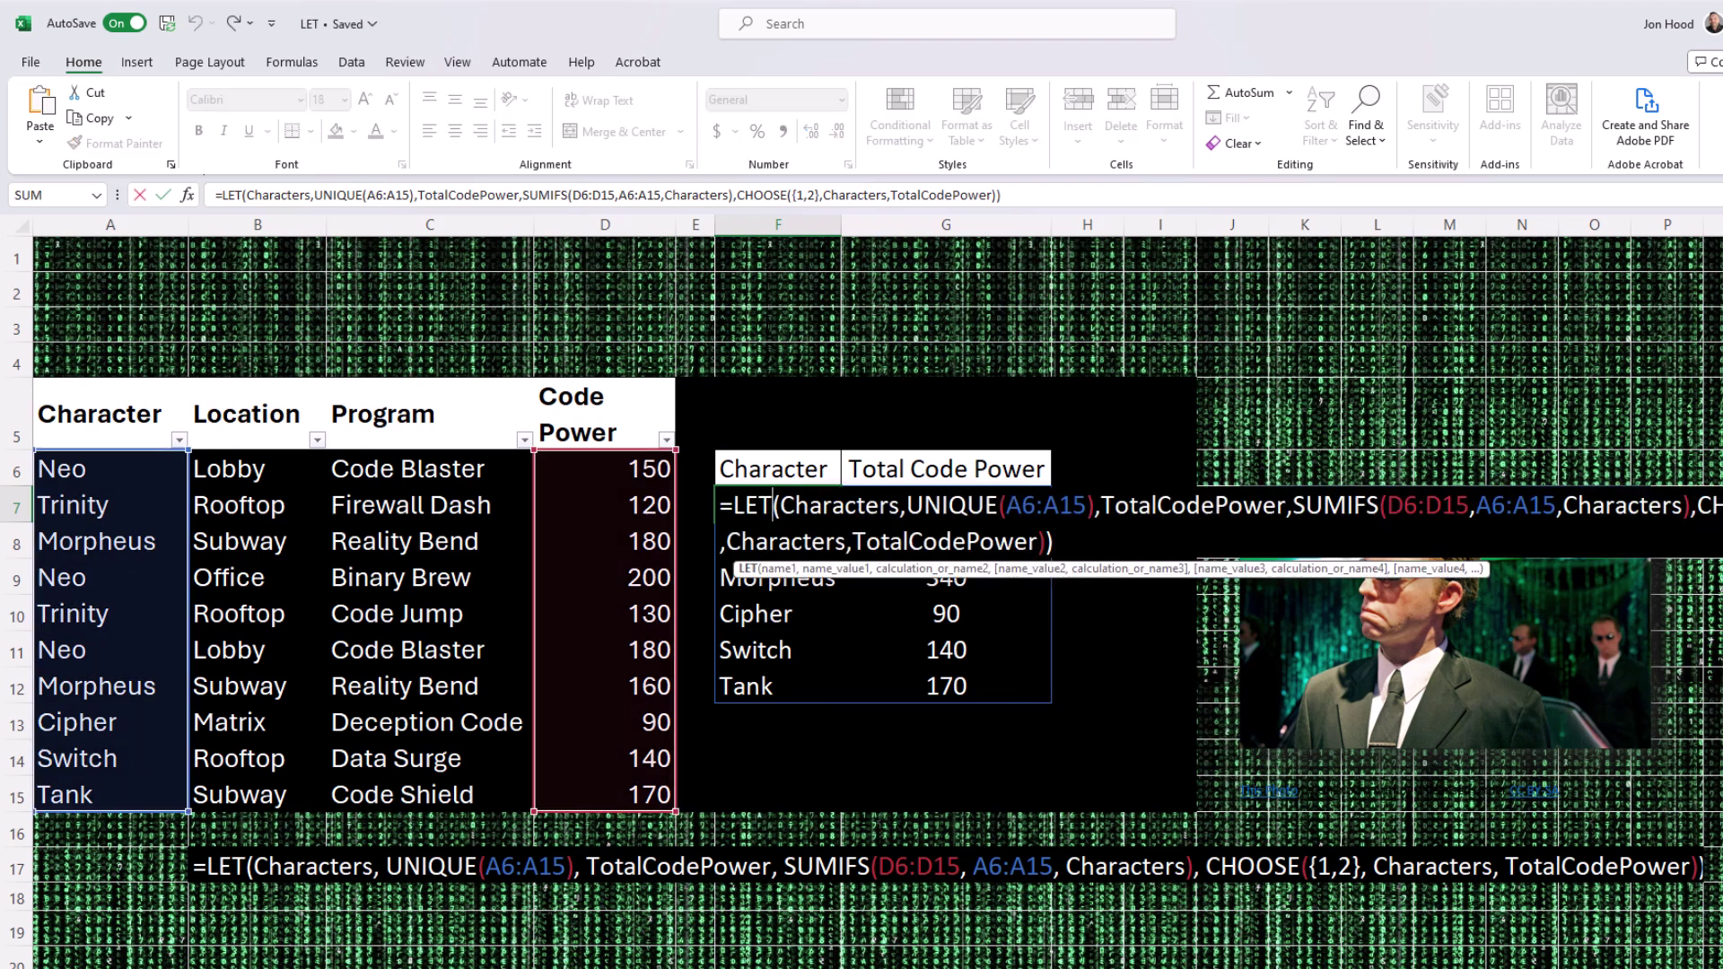
left_click_drag(1002, 194, 266, 195)
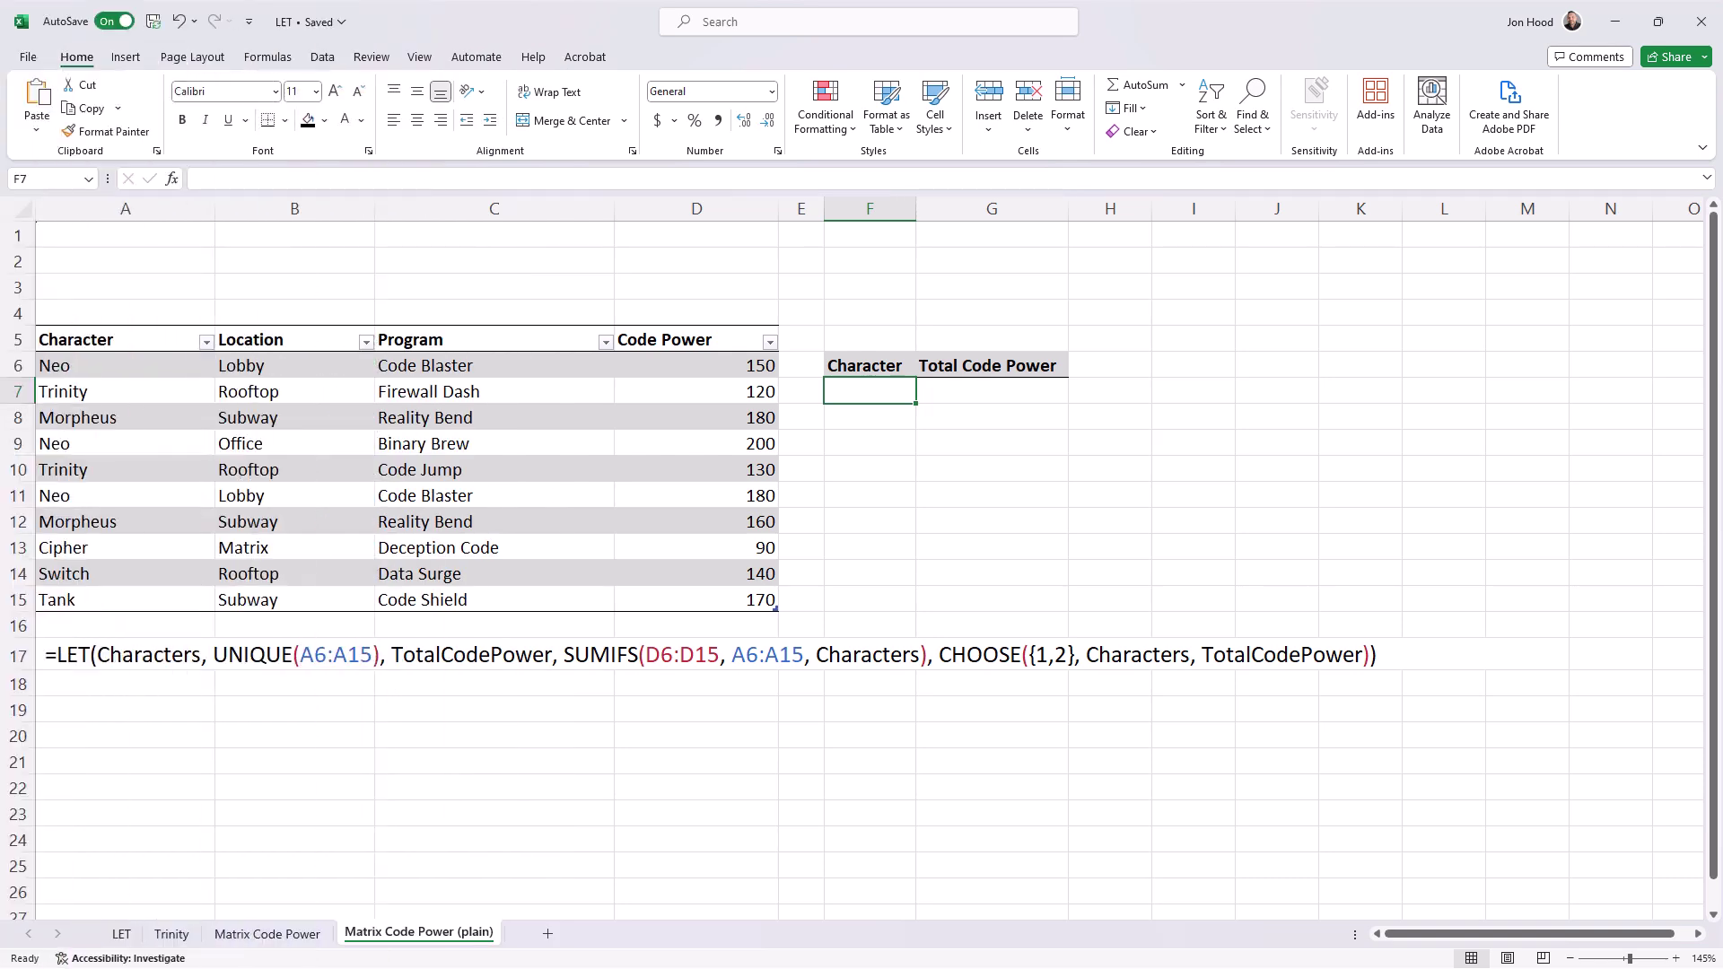
Step: Paste it into F7 on the Matrix Code Power (plain) sheet and check Trinity's and Cipher's totals
type("=LET(Characters, UNIQUE(A6:A15), TotalCodePower, SUMIFS(D6:D15, A6:A15, Characters), CHOOSE({1,2}, Characters, TotalCodePower))")
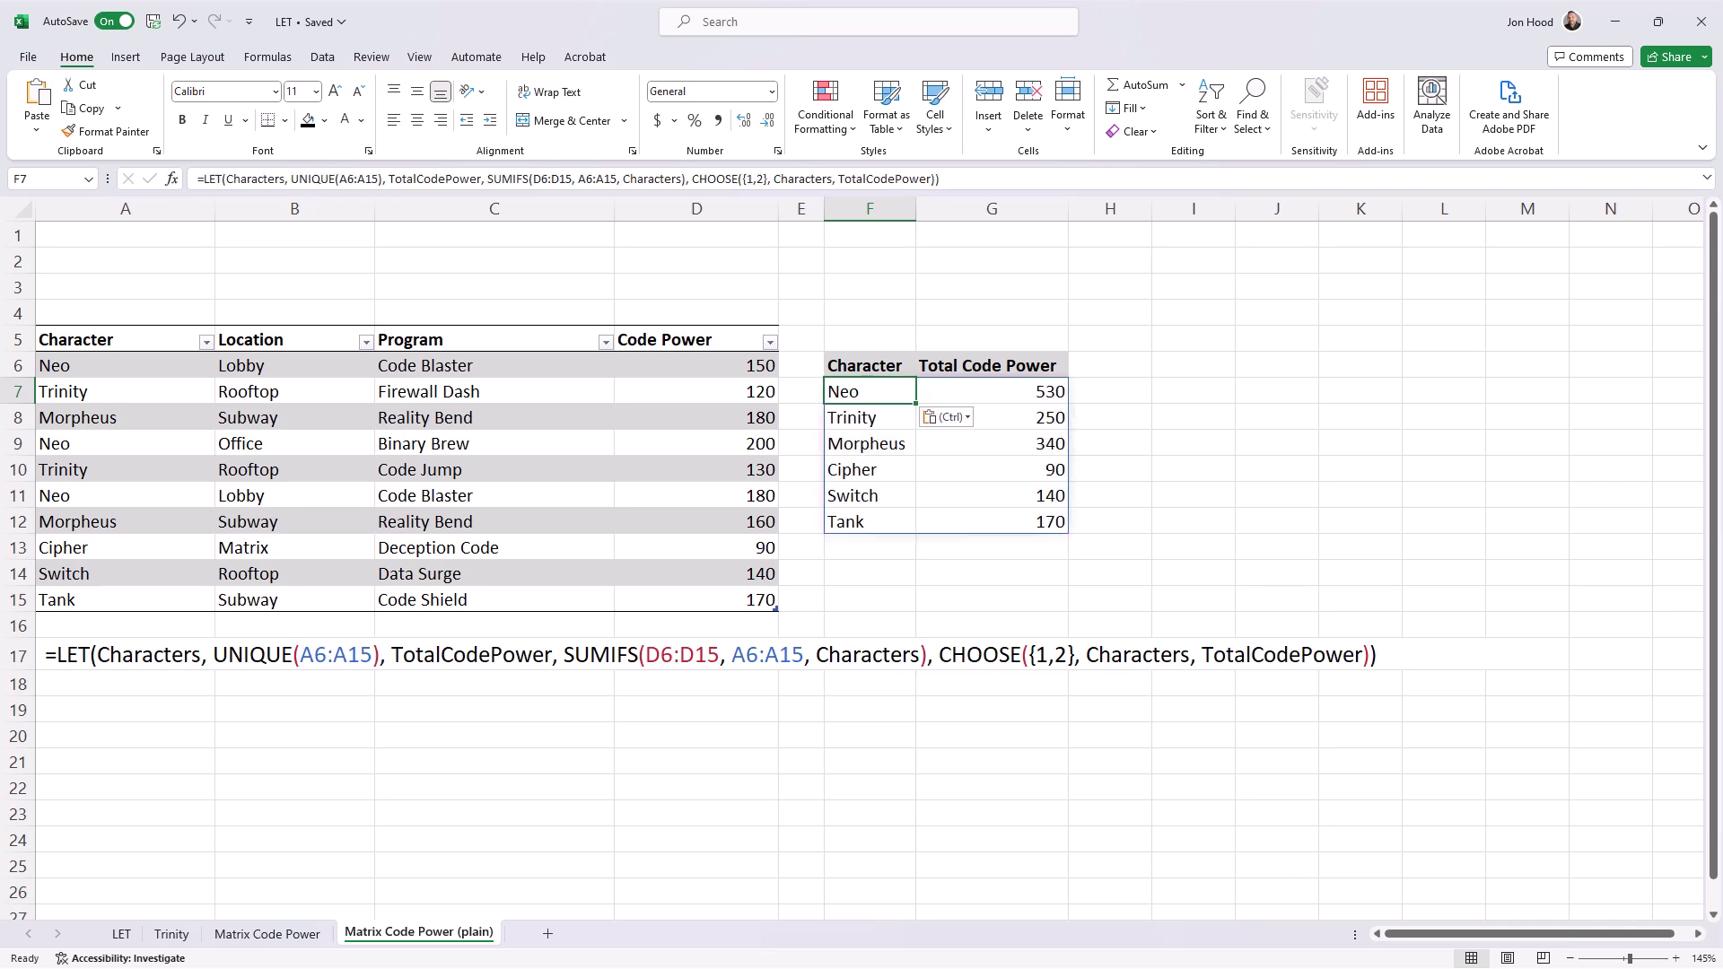
left_click(869, 417)
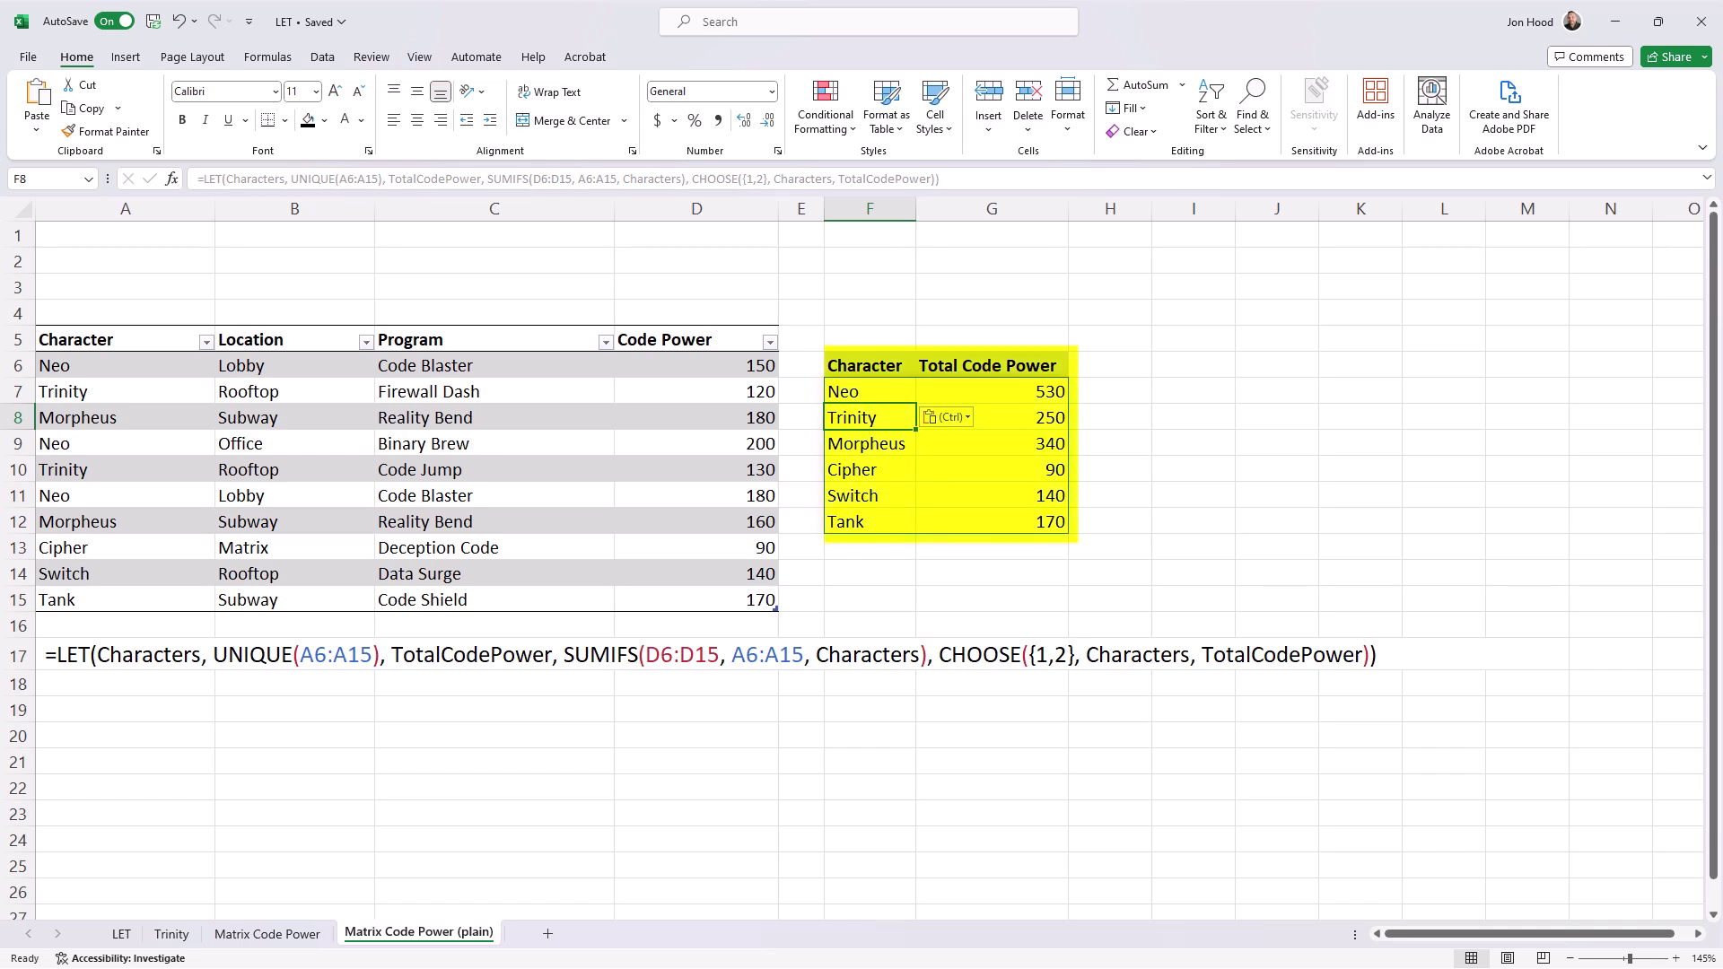
left_click(992, 625)
left_click(992, 470)
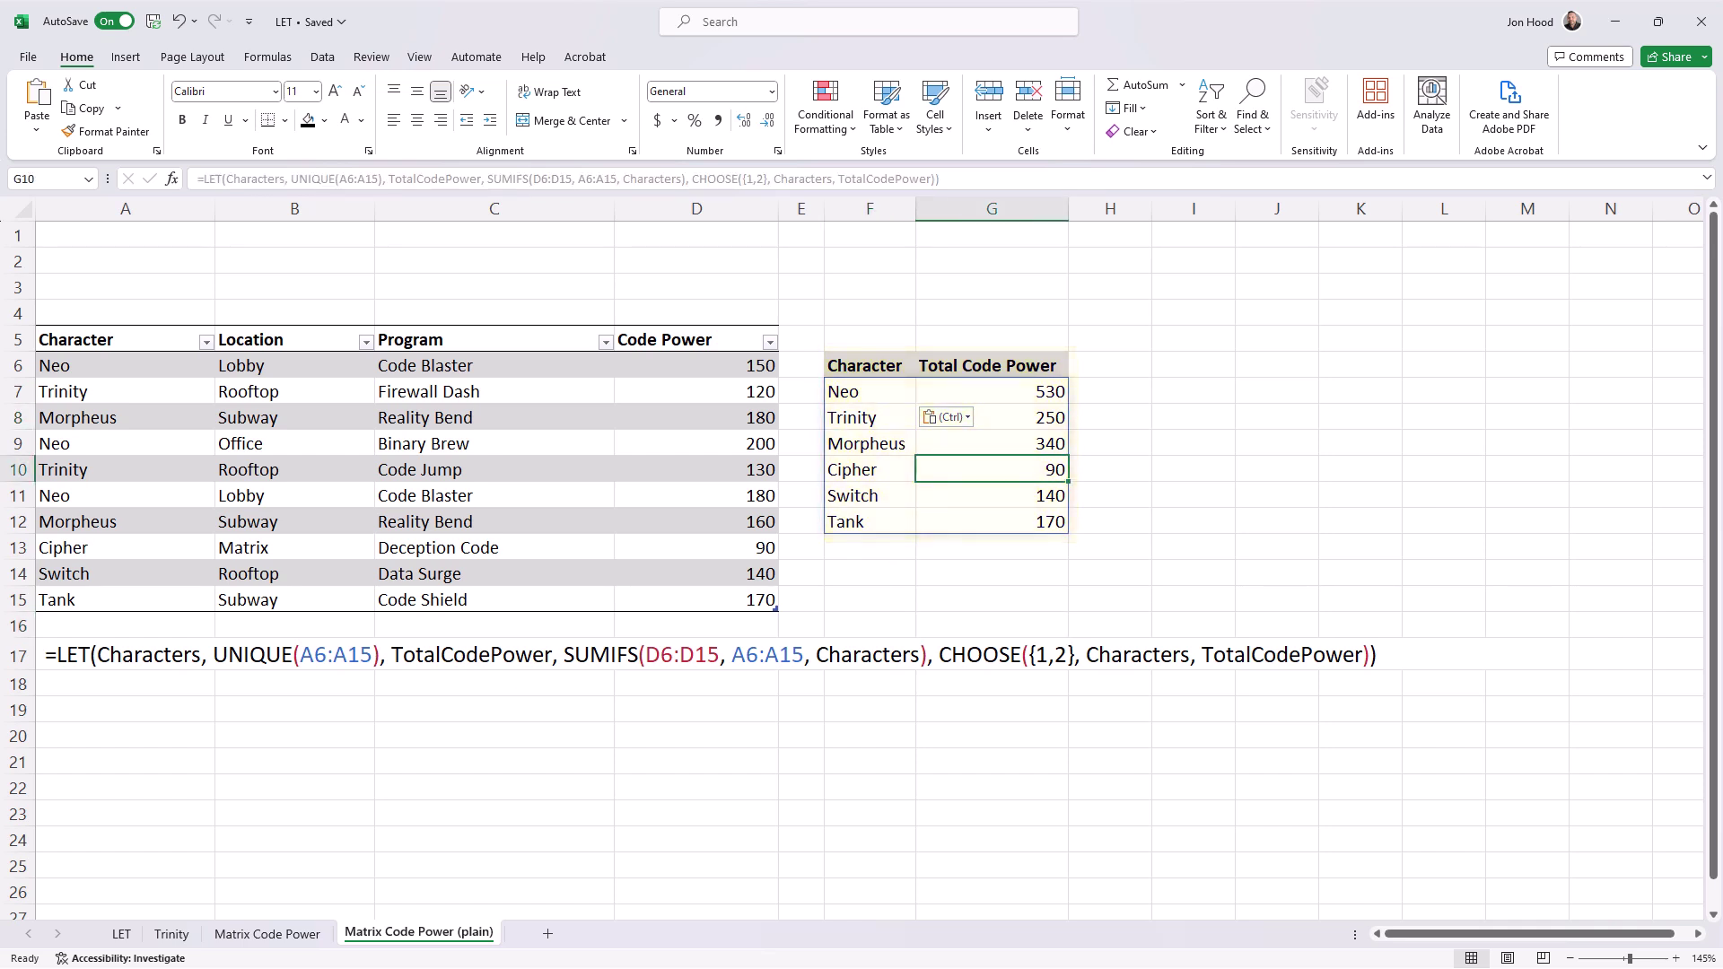
left_click(718, 654)
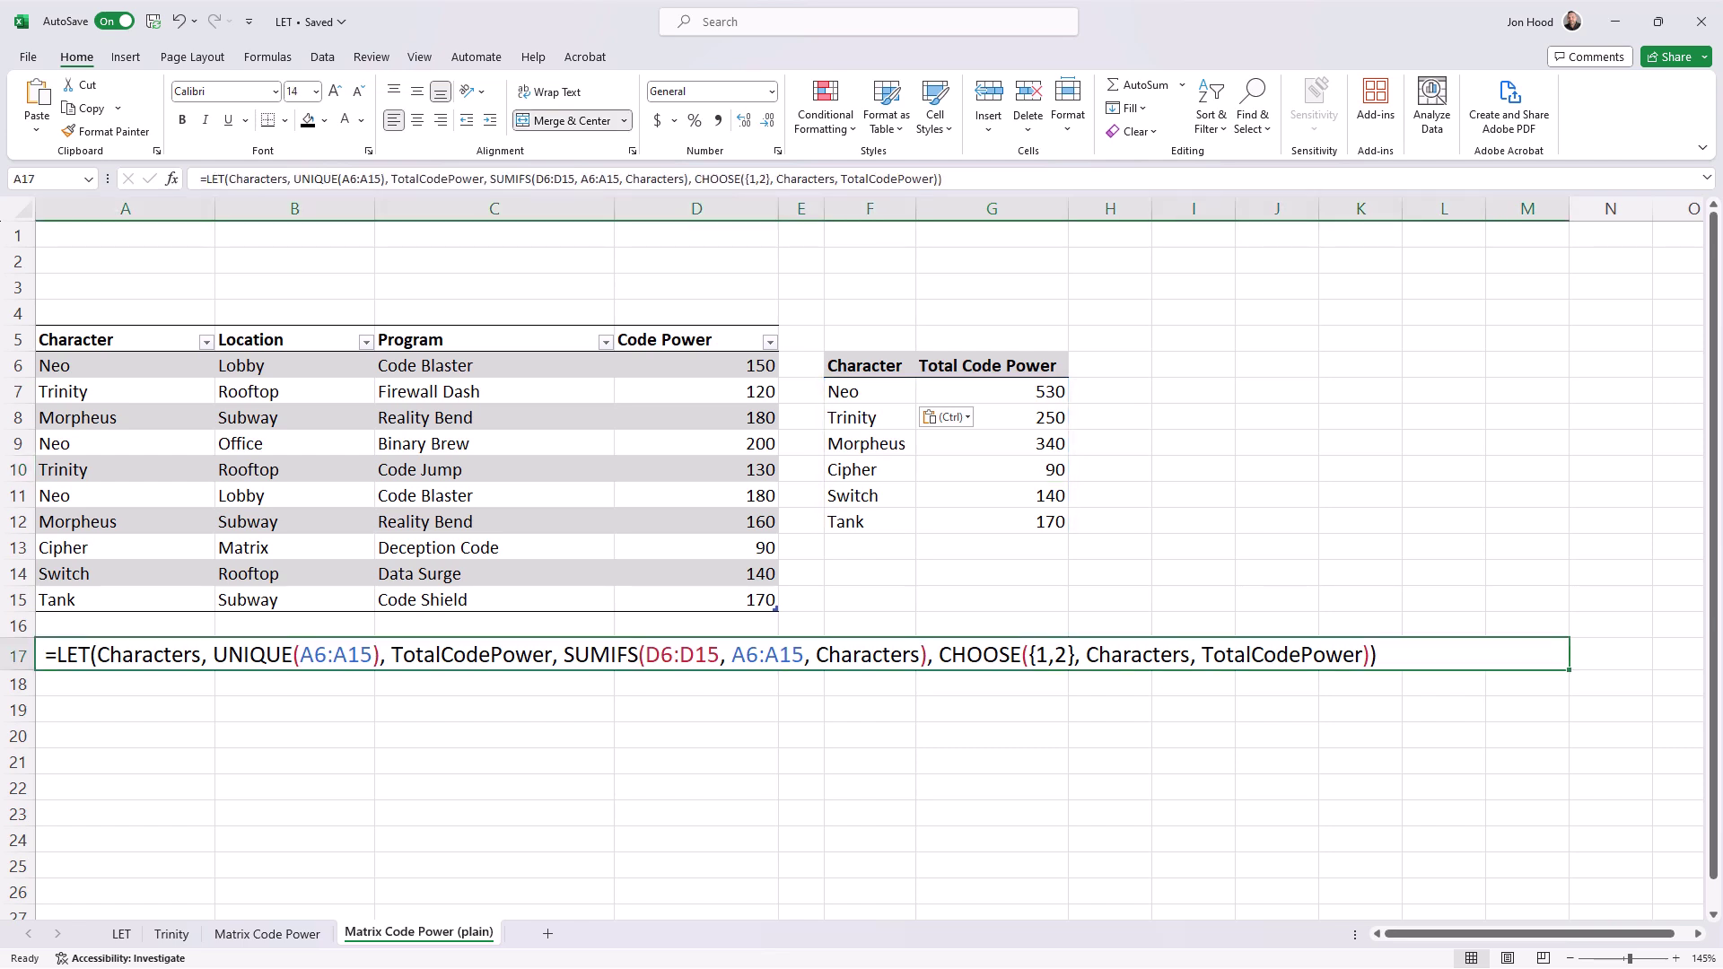
Step: In A15 write =IF(ISBLANK(FILTER(A2:D12,A2:A12="Hiro")),"-",FILTER(A2:D12,A2:A12="Hiro")), picking the ranges with the mouse
type("=if")
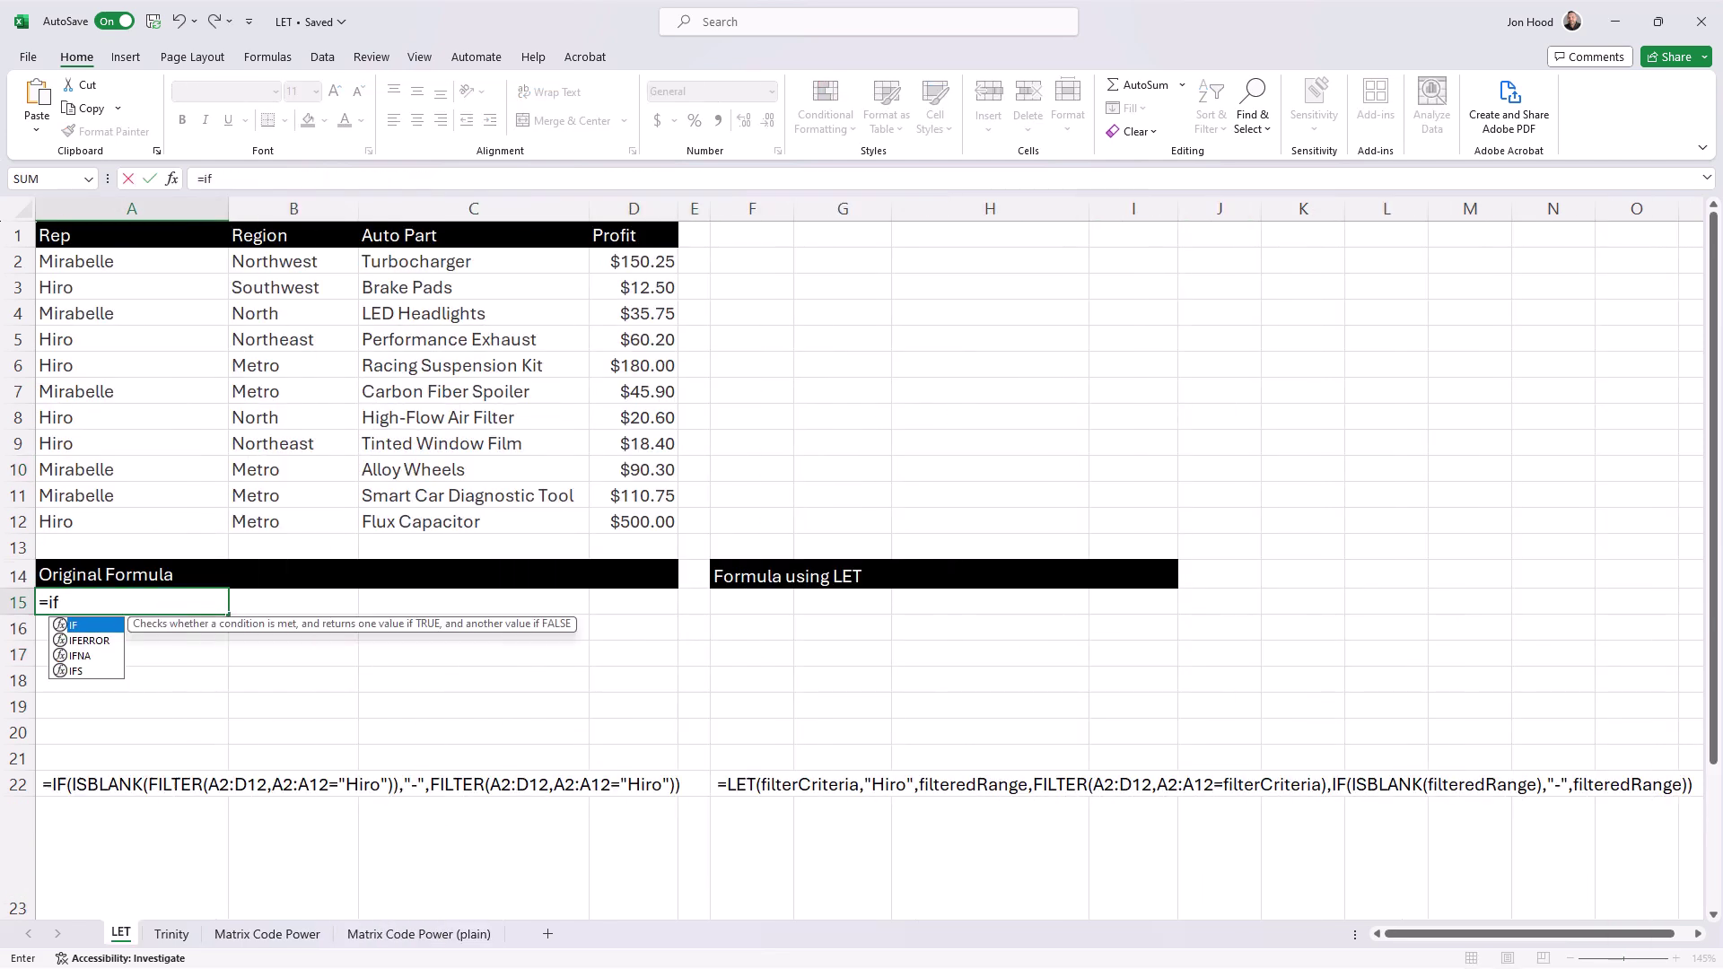
type("(isbl")
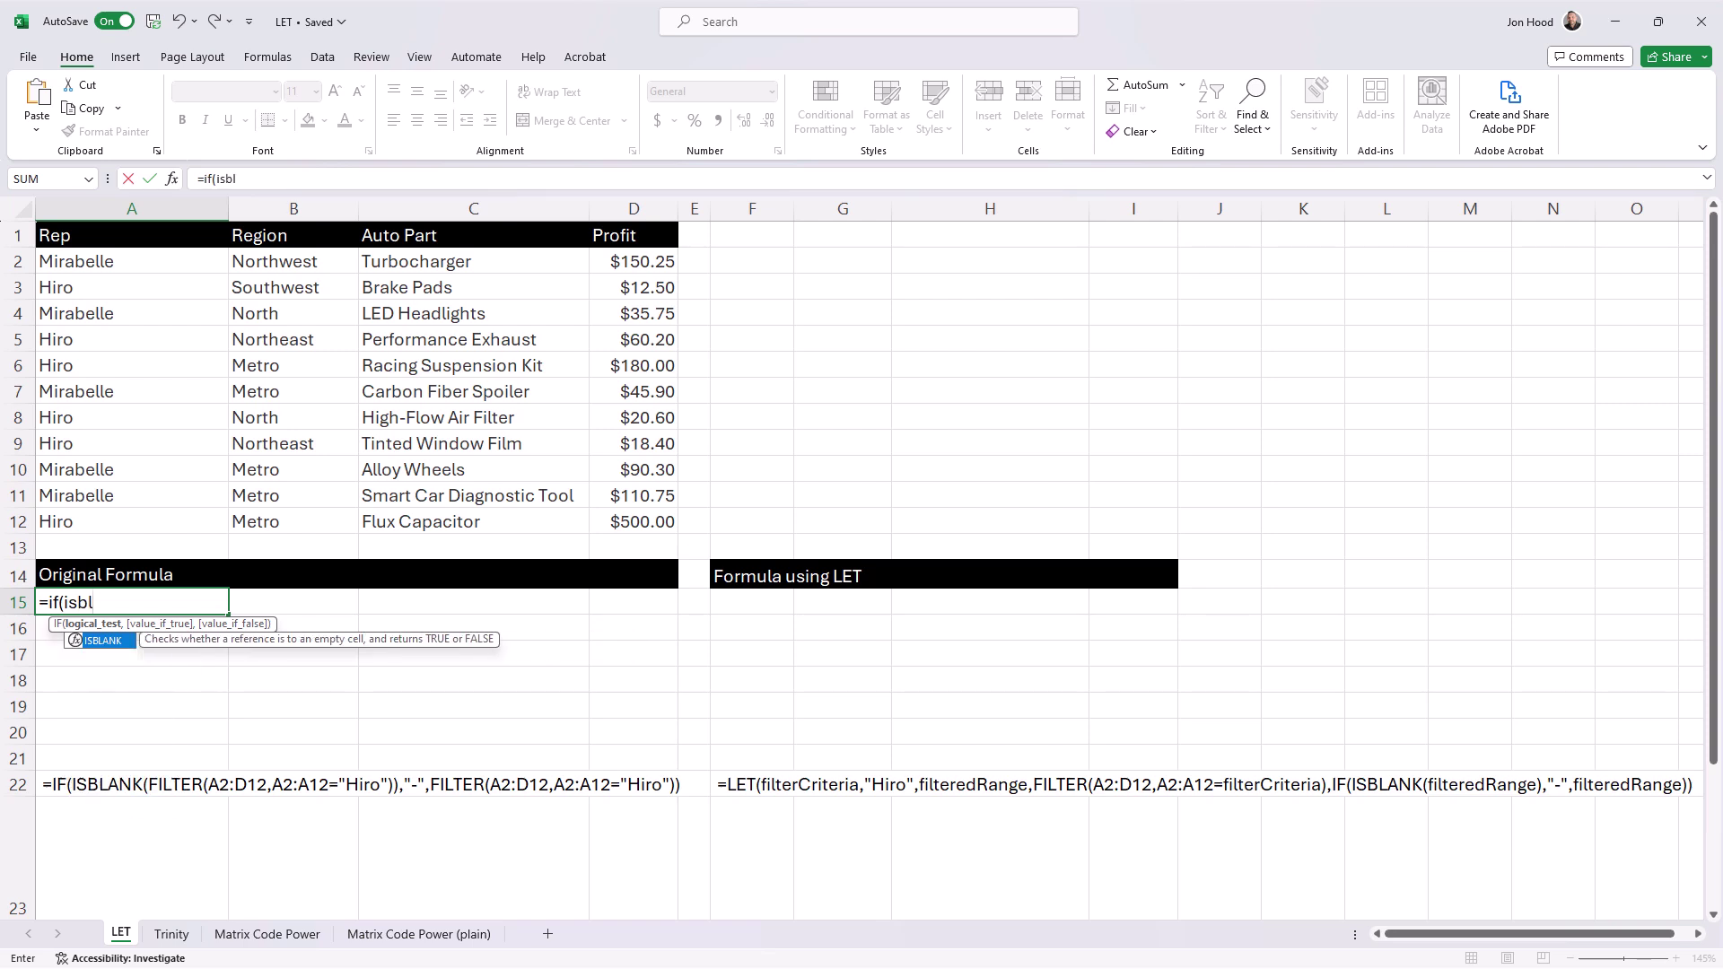
type("ank(filter(a2")
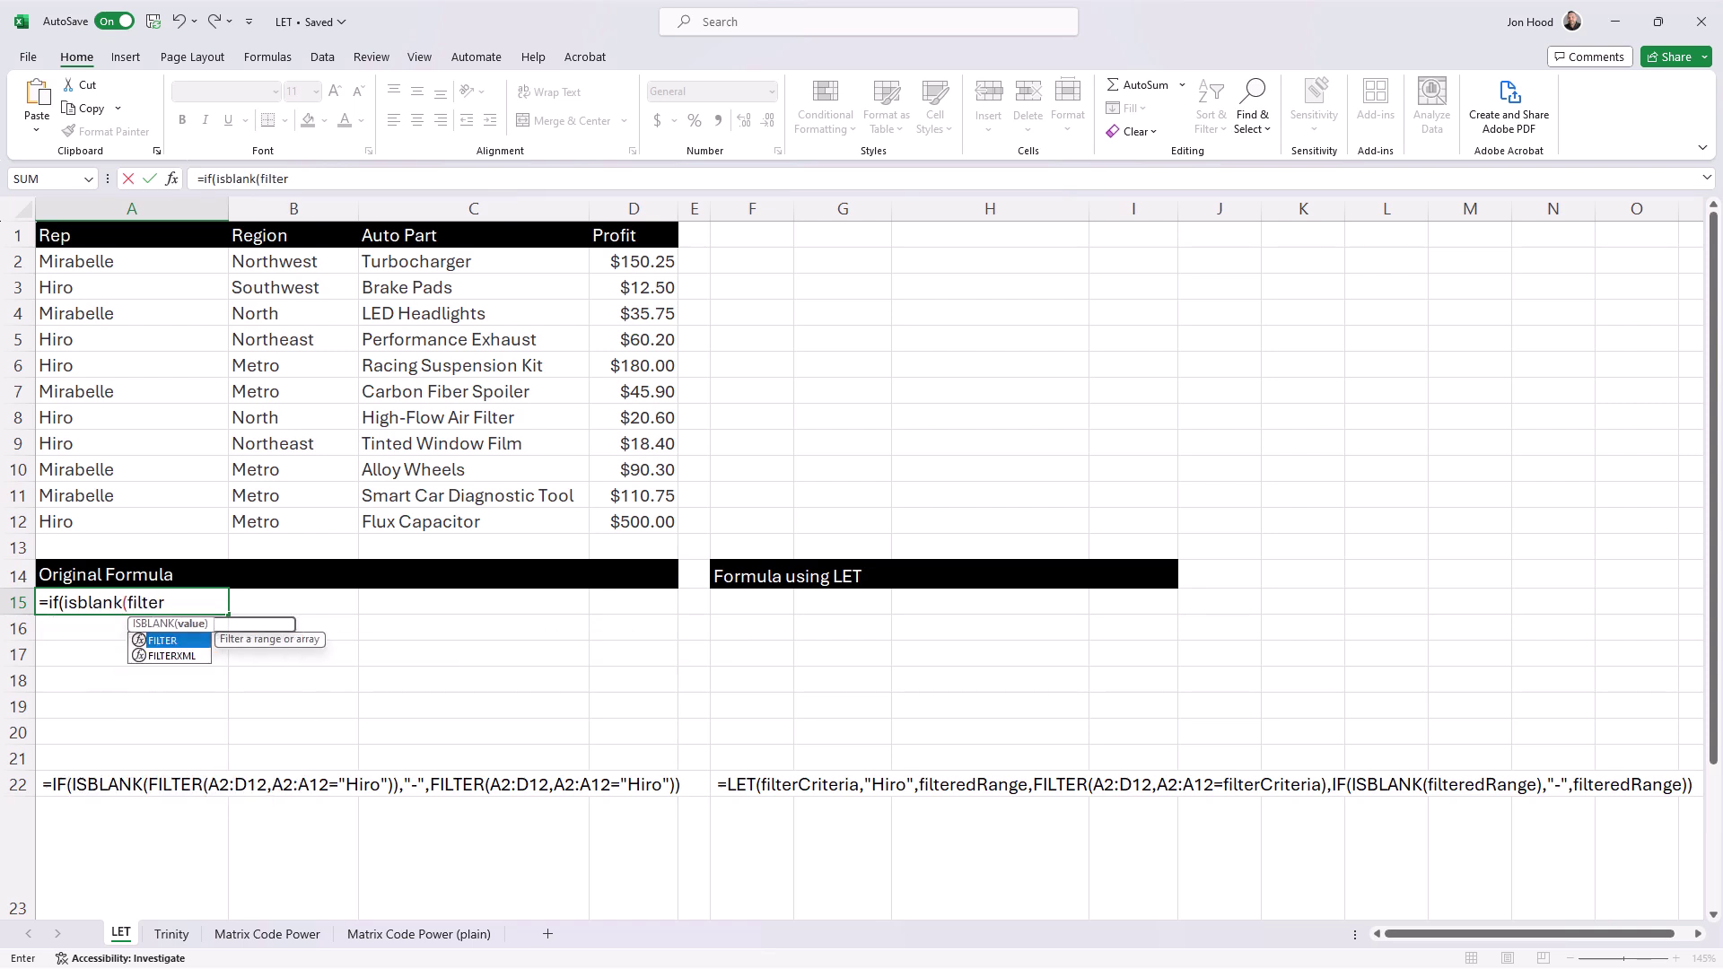
type(":")
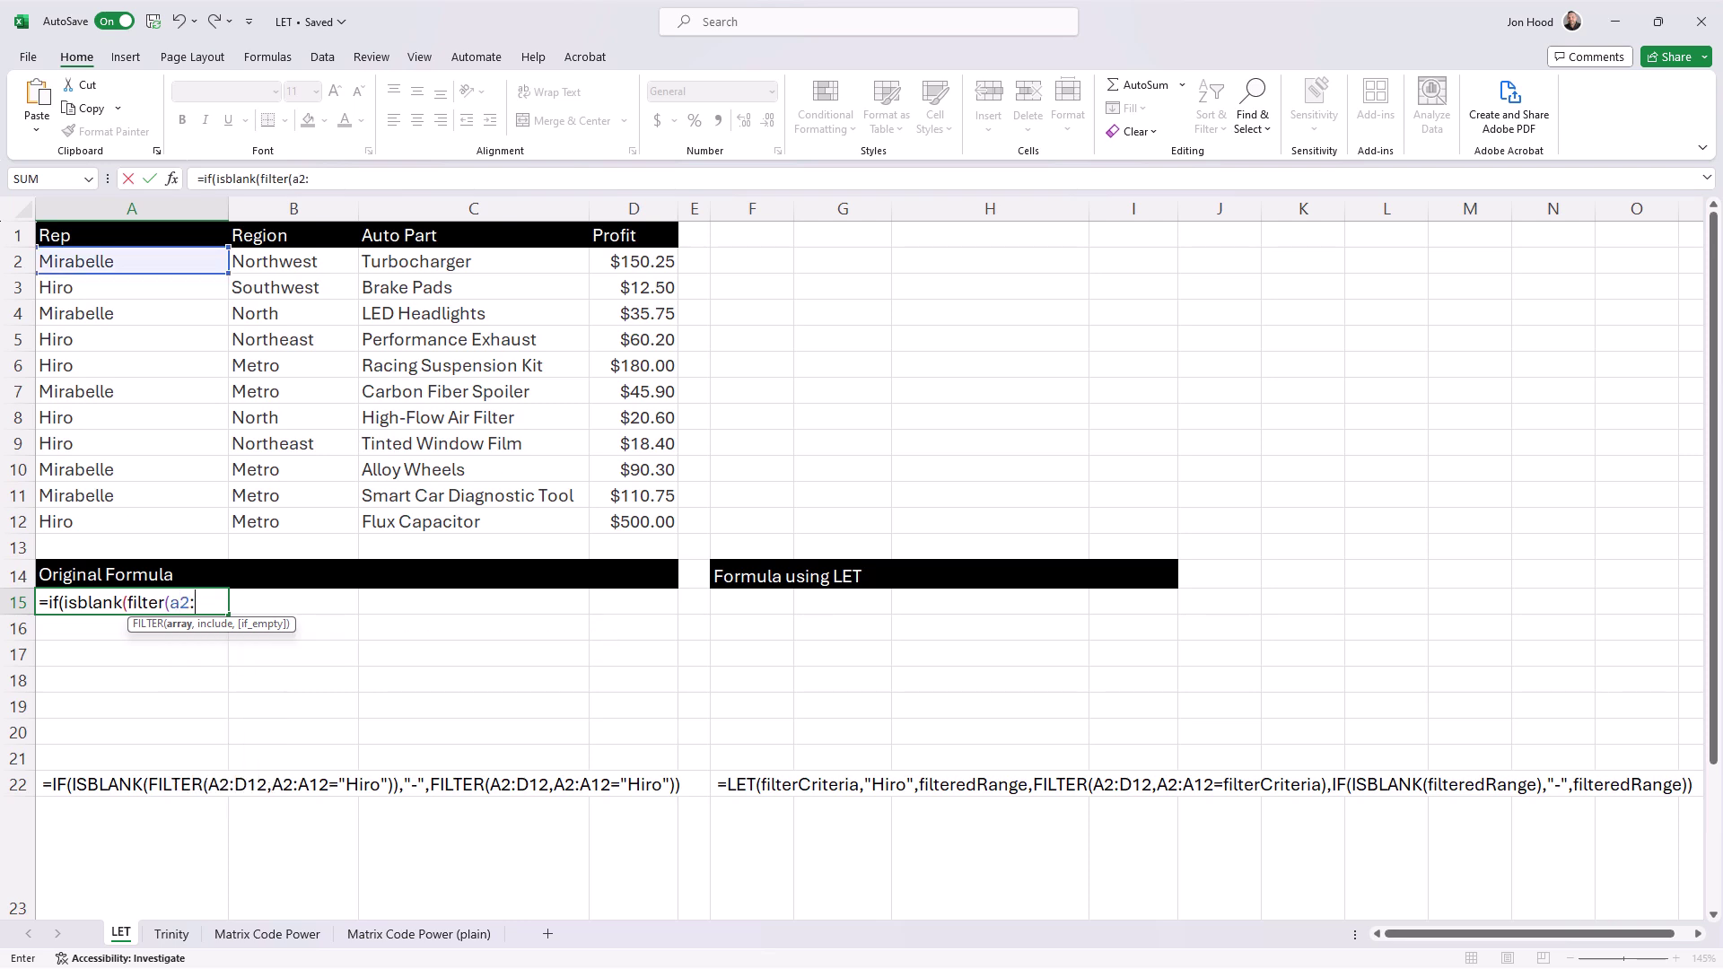
type("d12,")
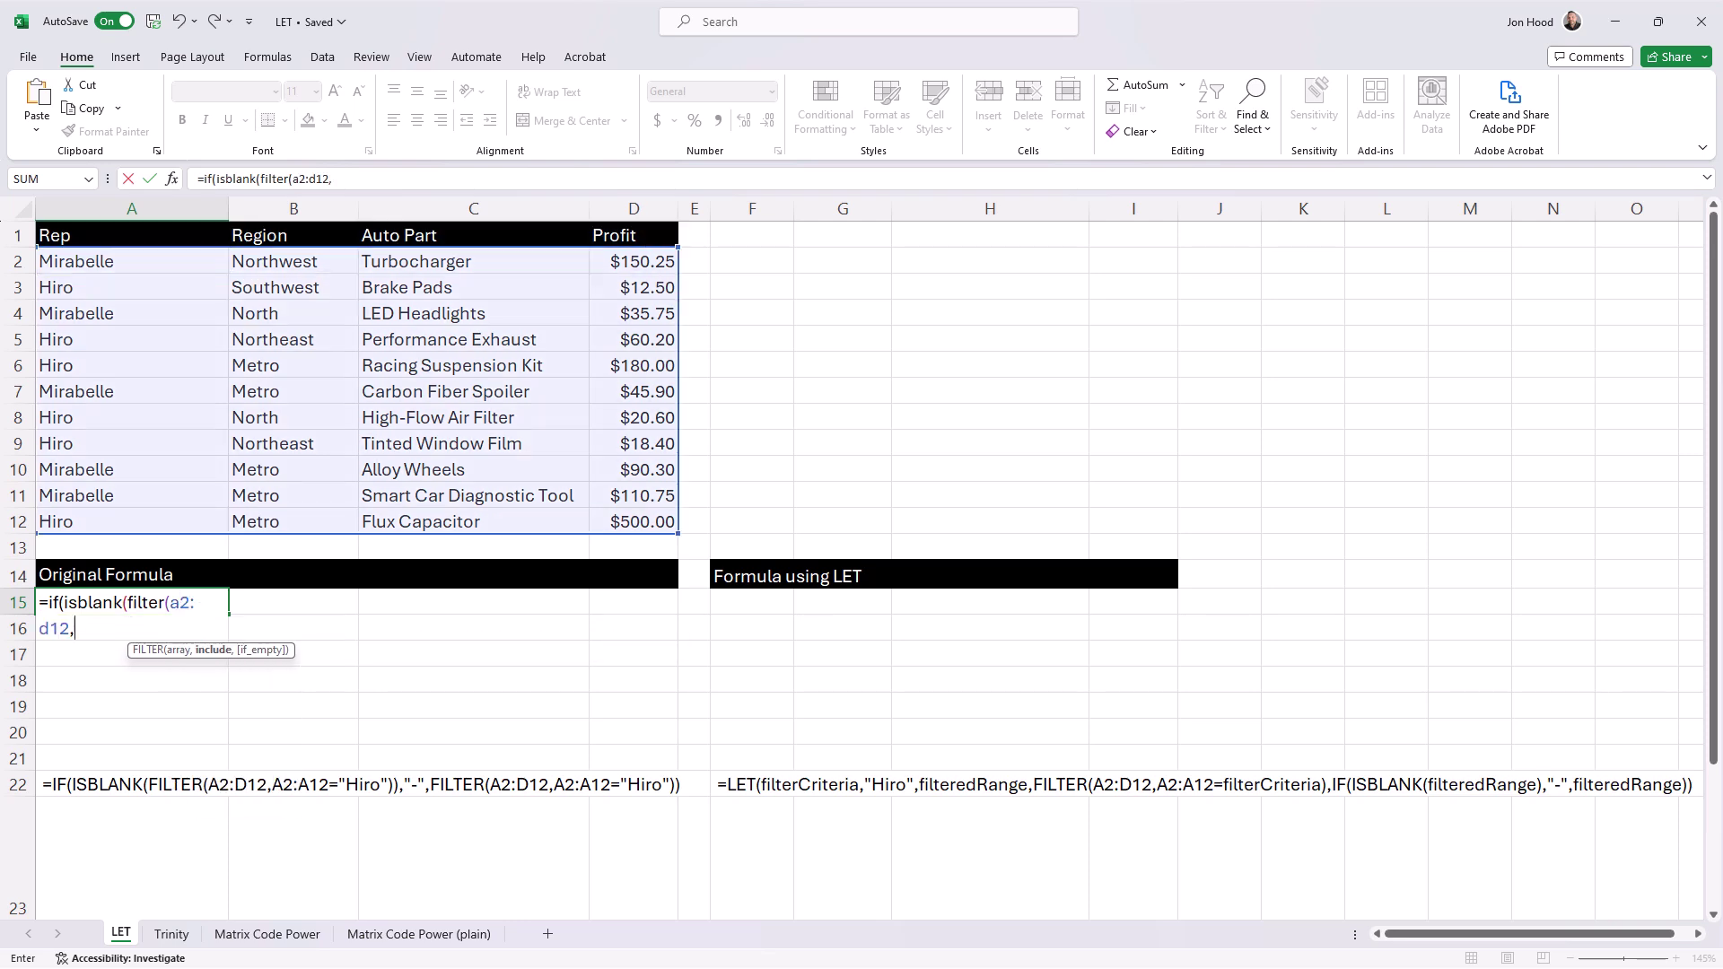
type("a2:")
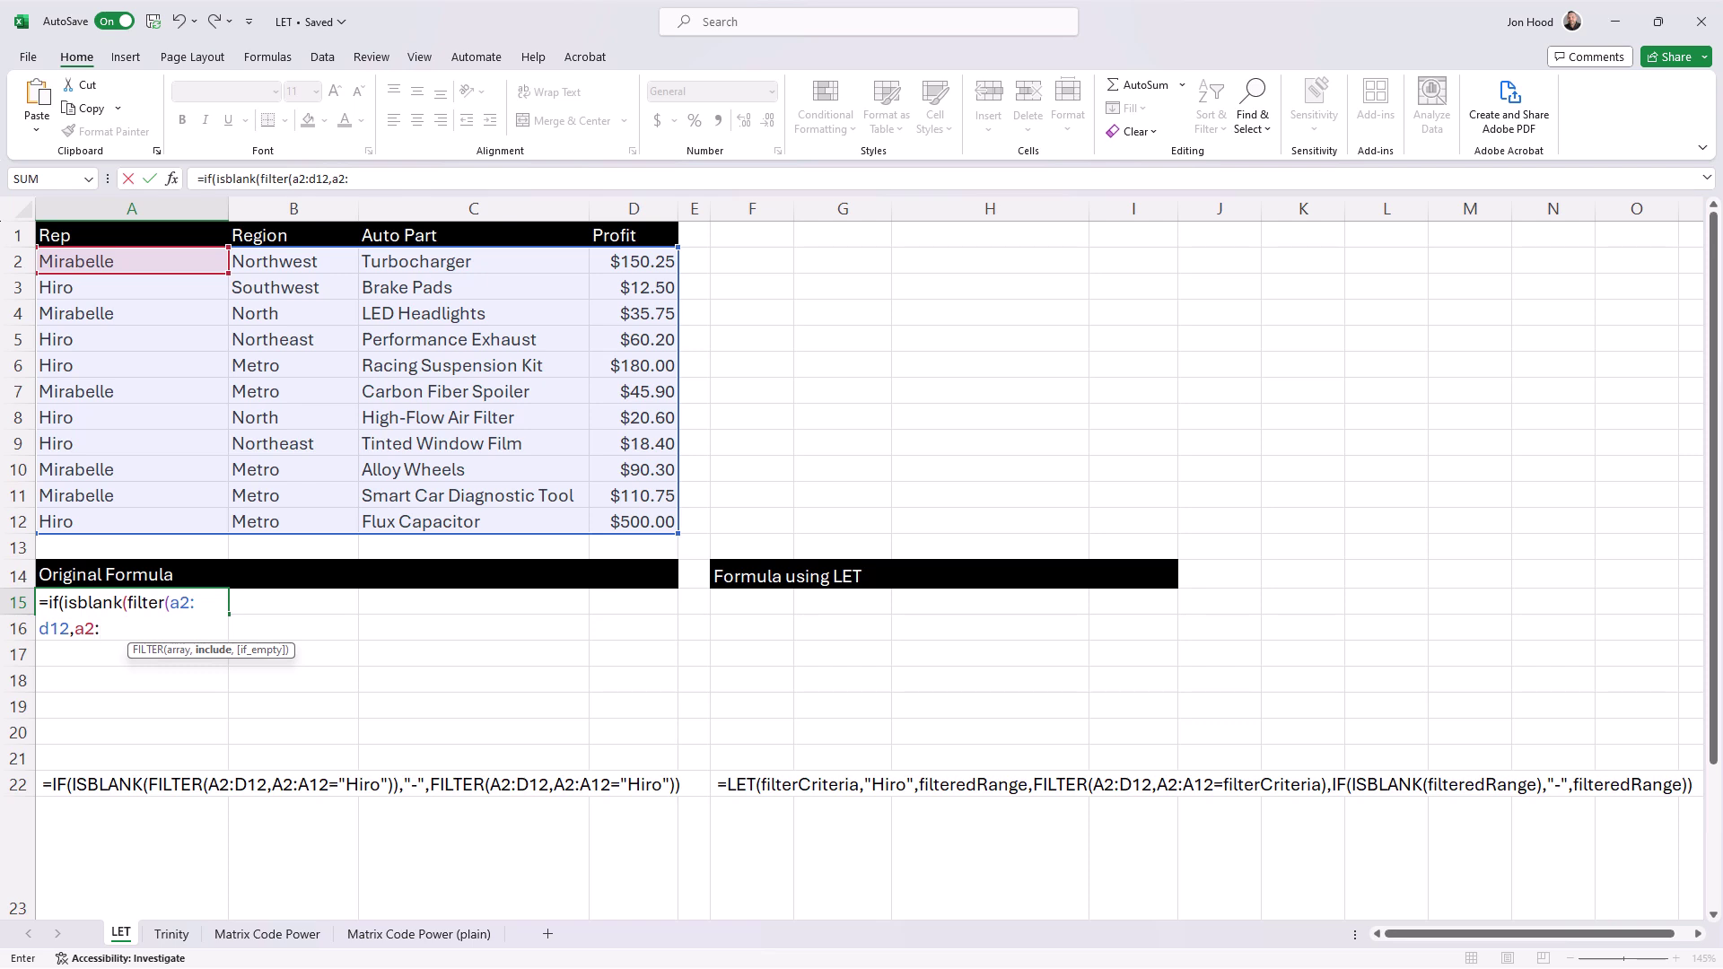
type("a12=")
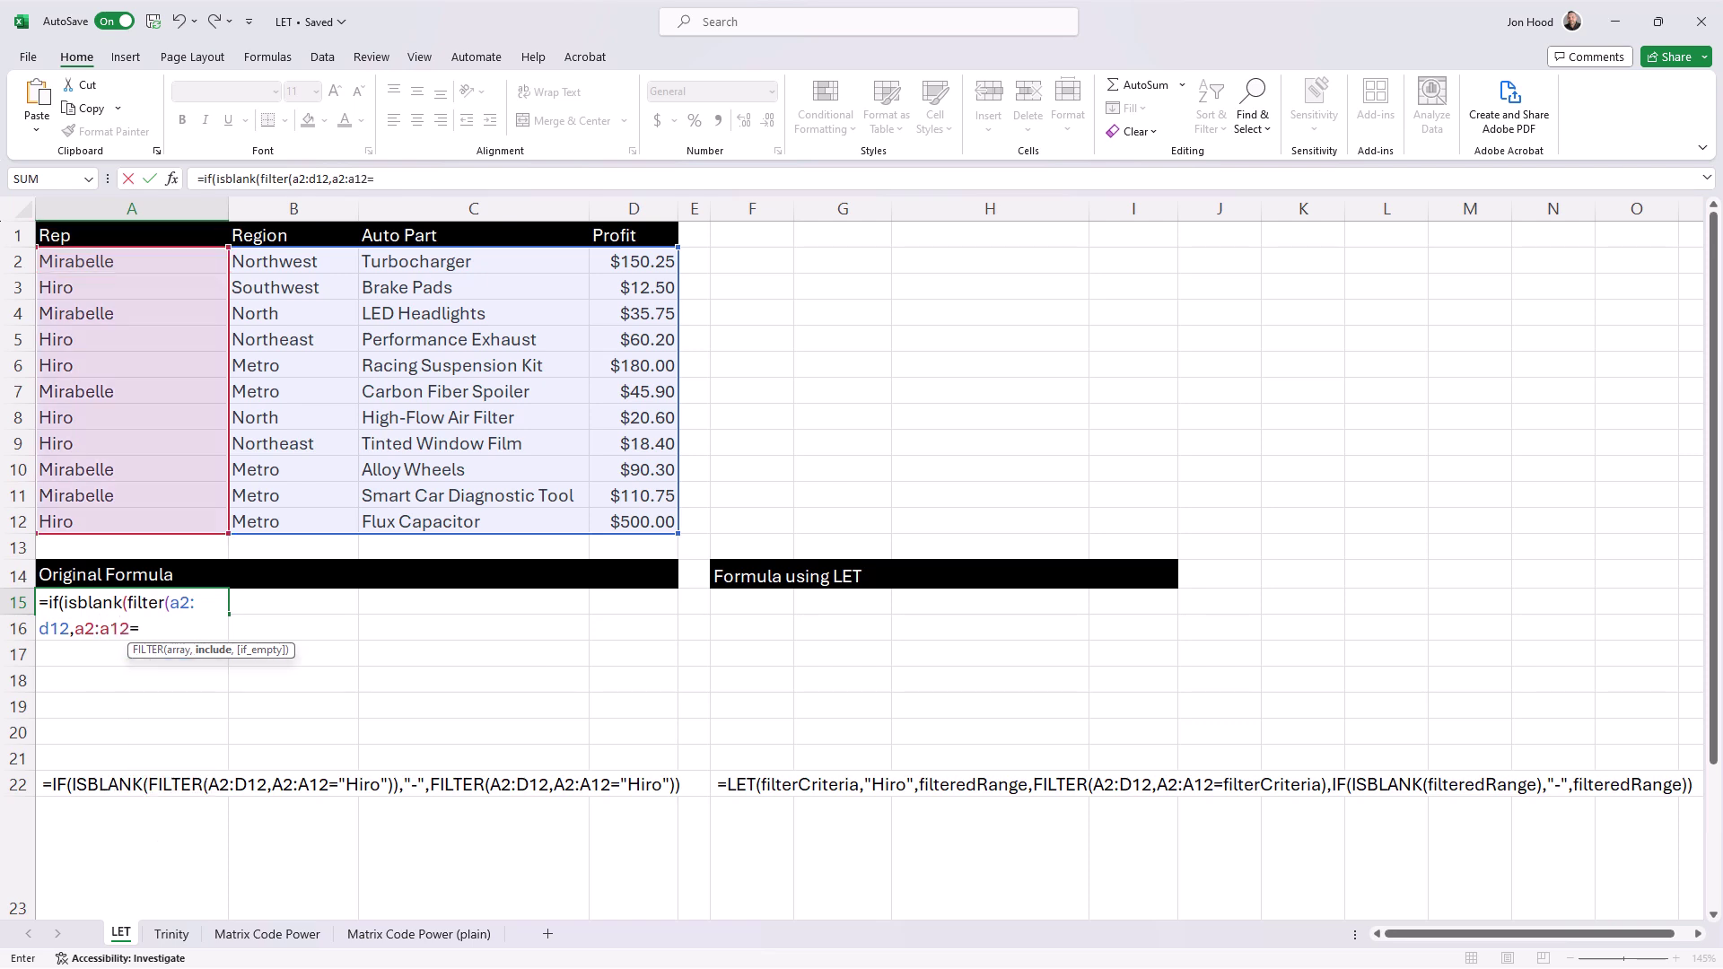
type("\"Hiro\")),")
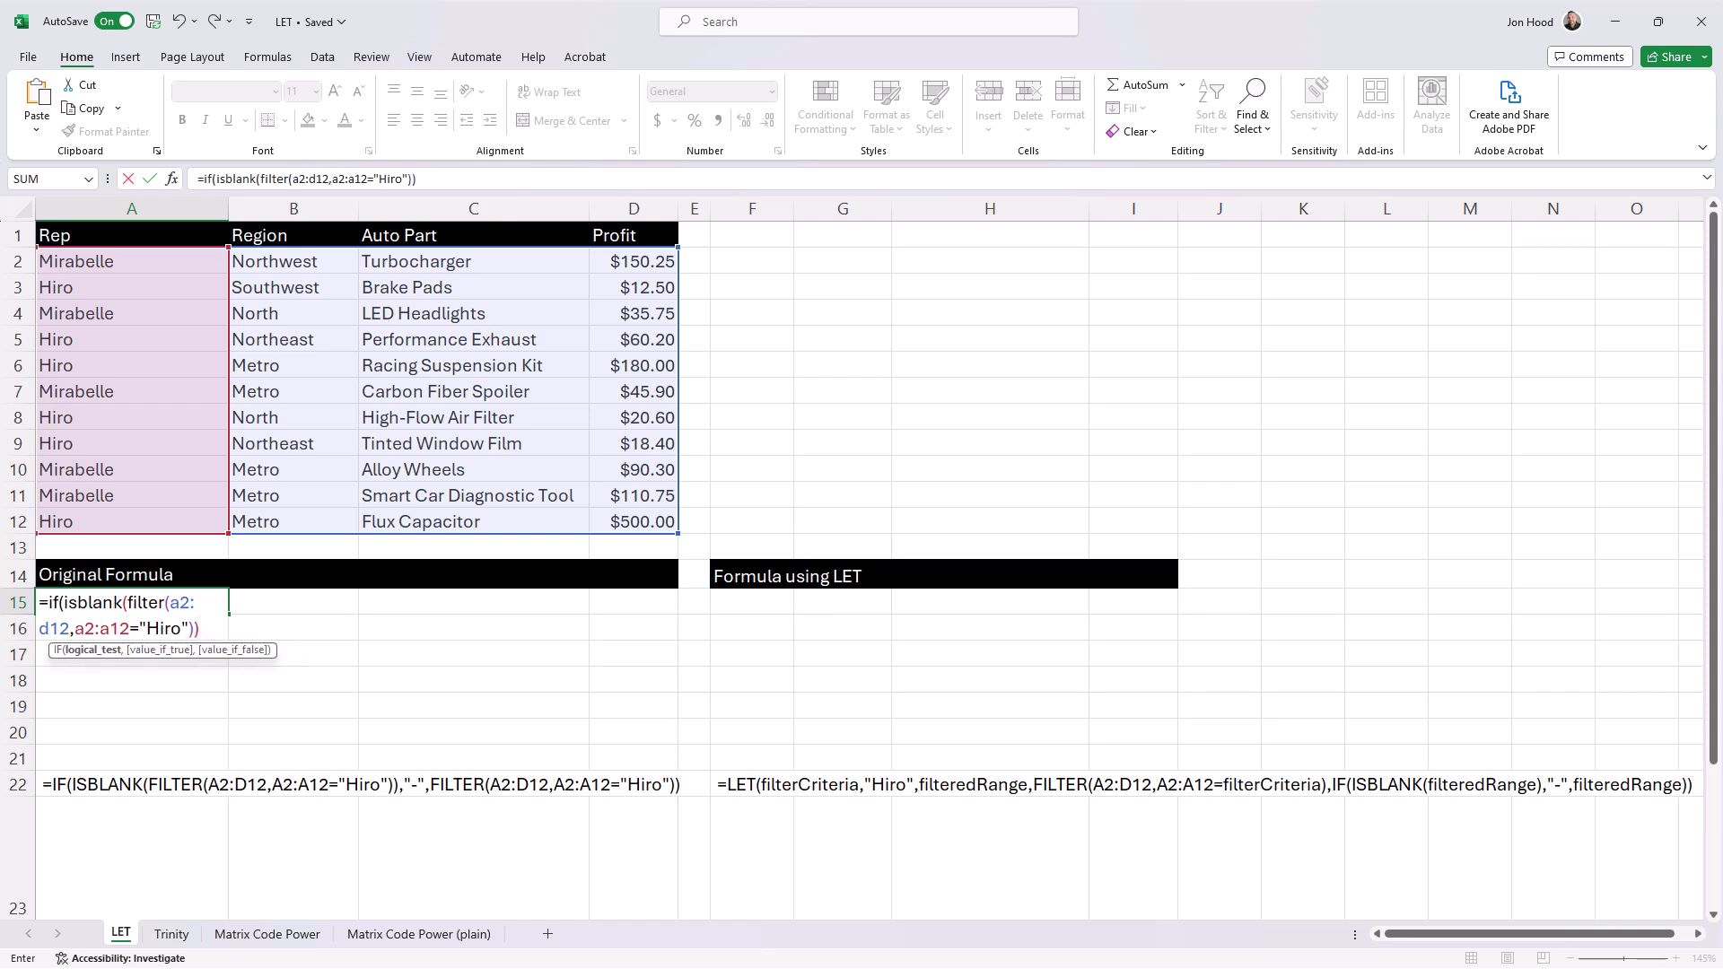
type("\"-\",filter(")
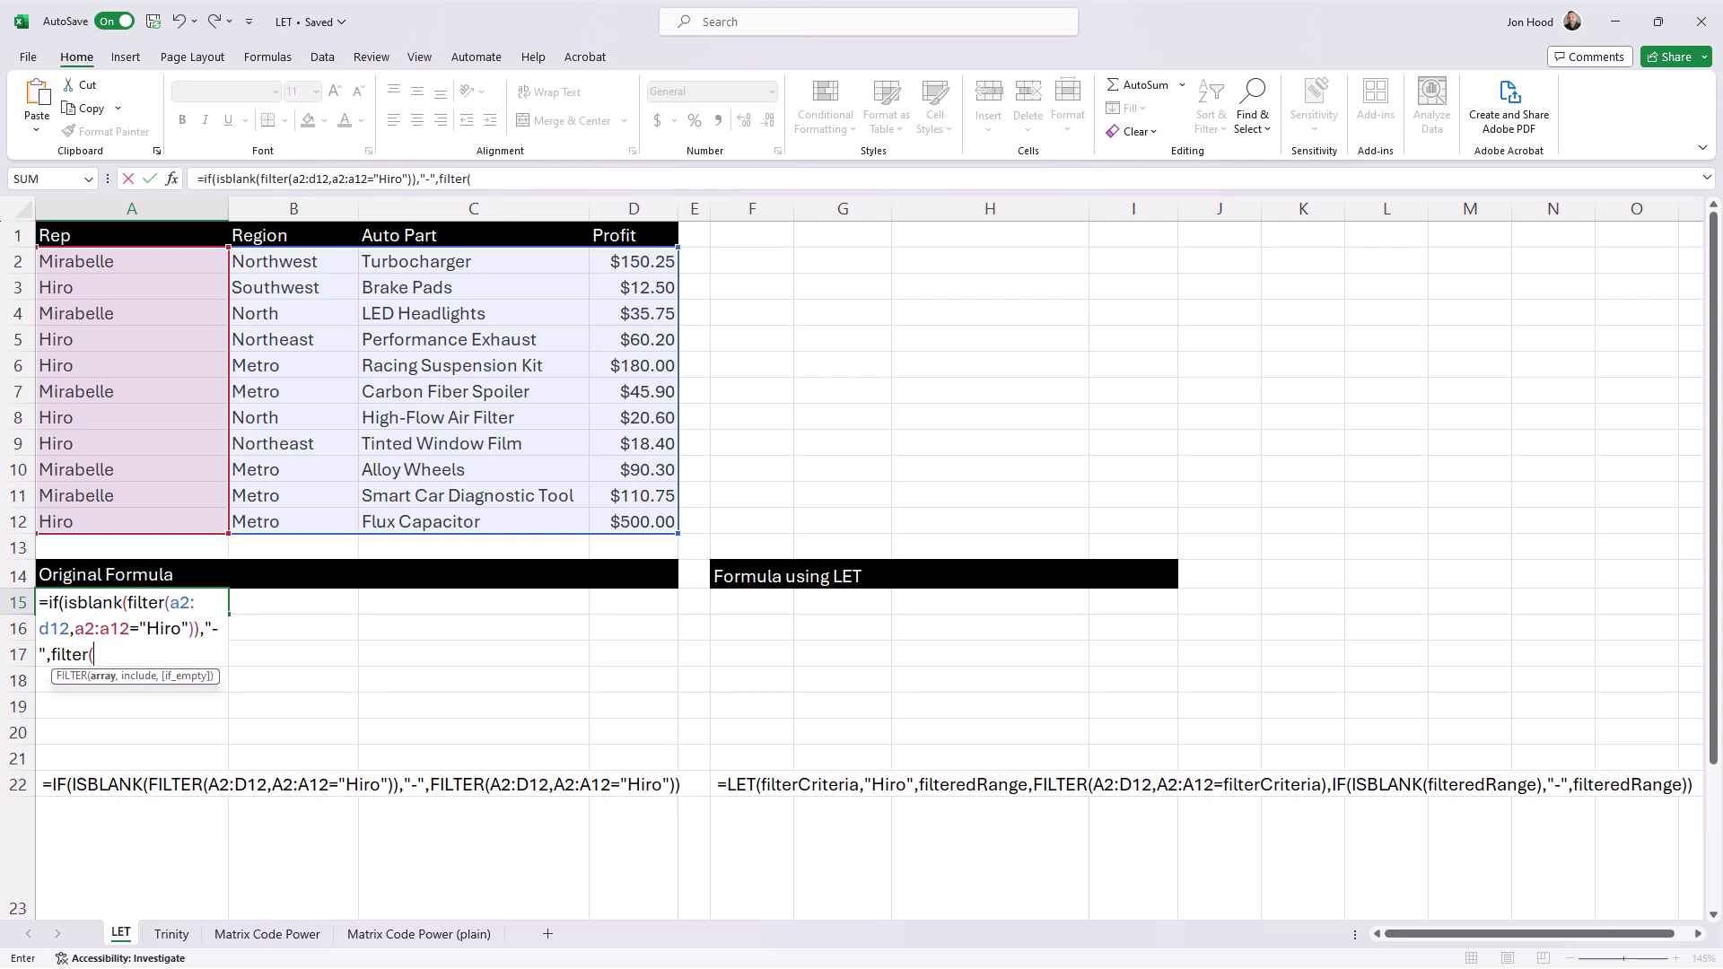
left_click_drag(89, 262, 669, 527)
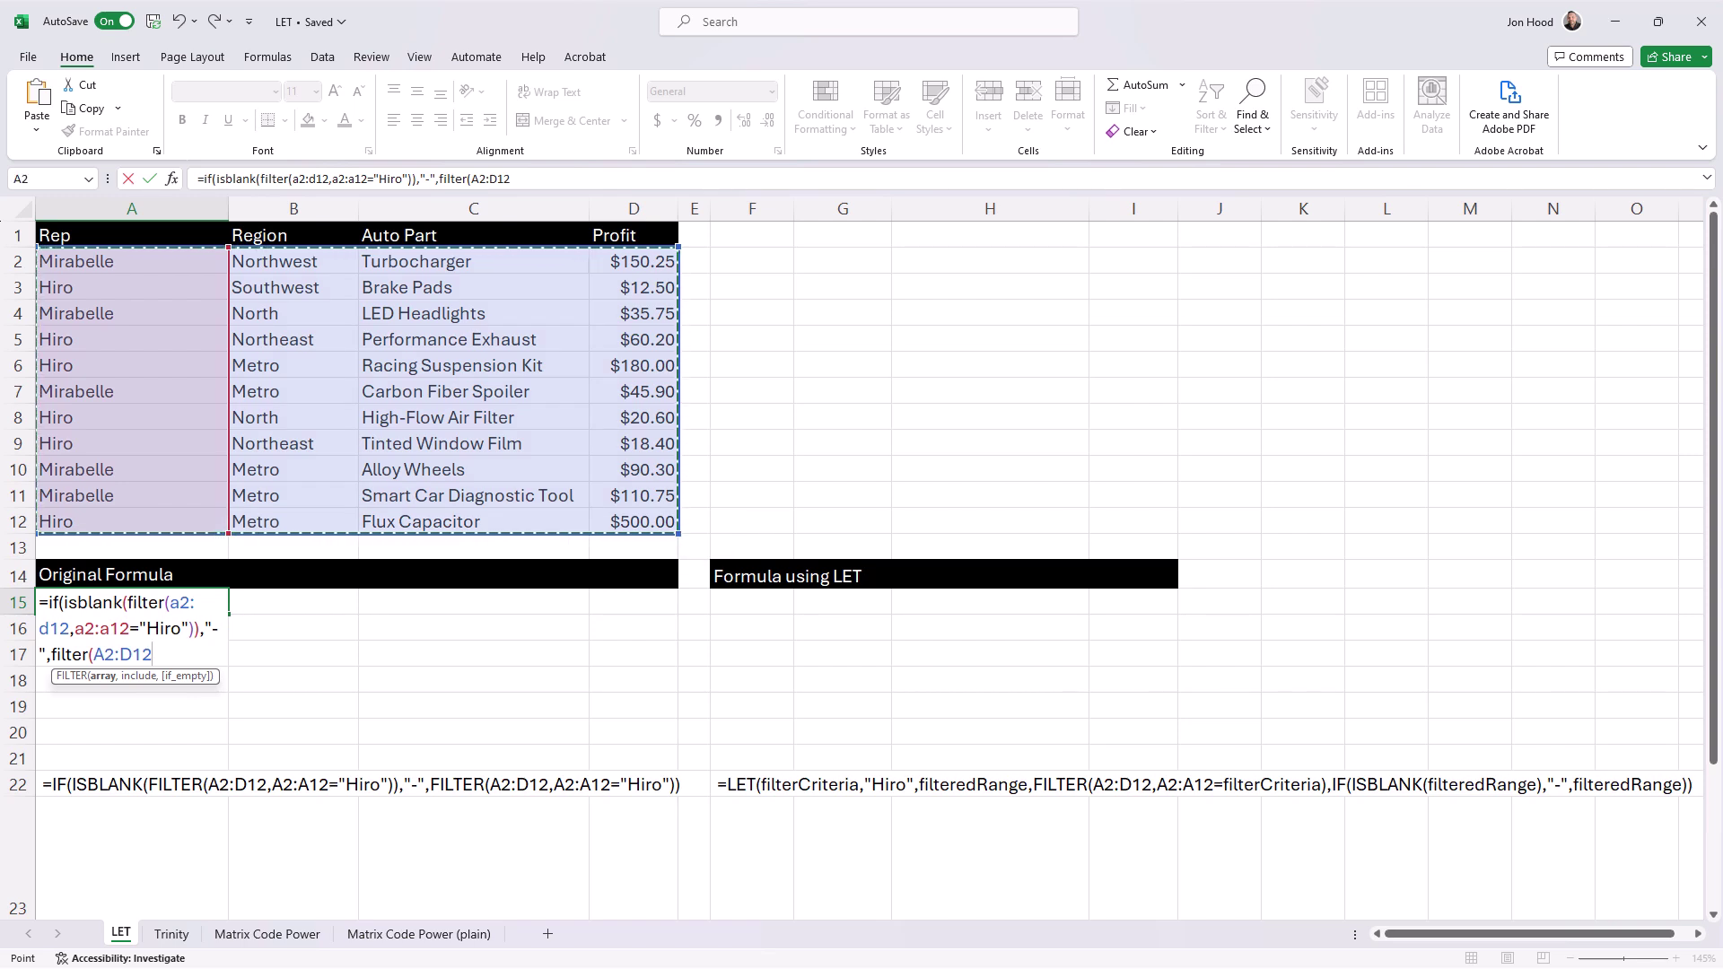
type(",")
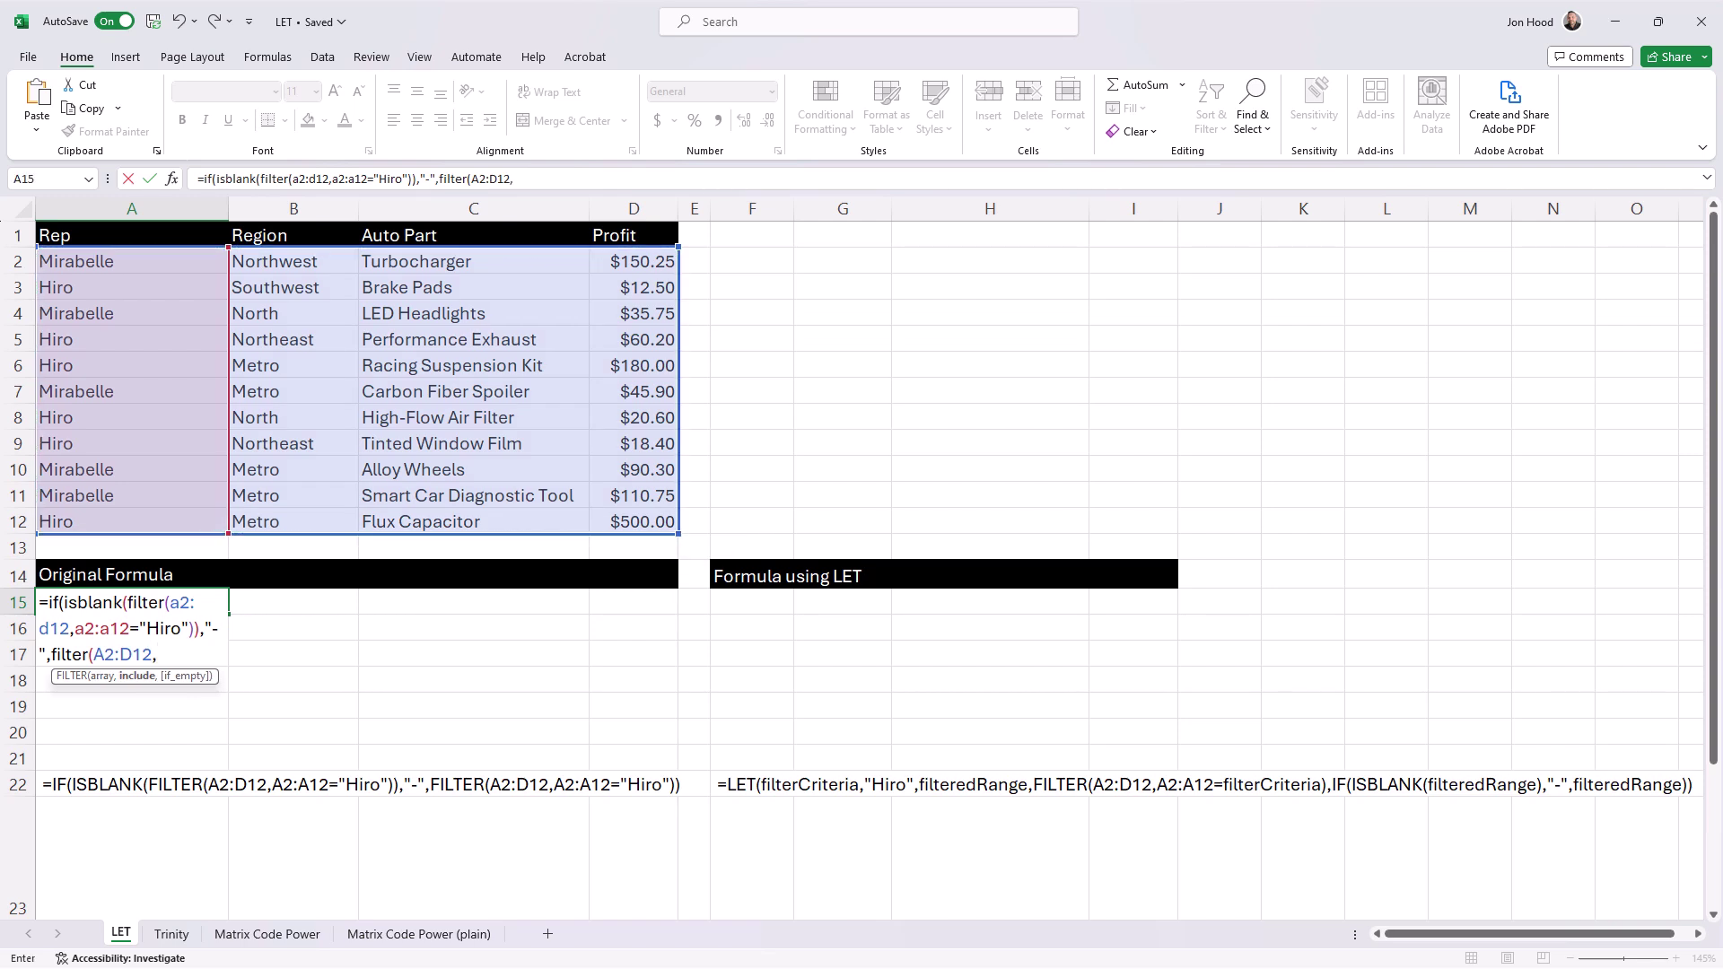
left_click_drag(216, 261, 215, 524)
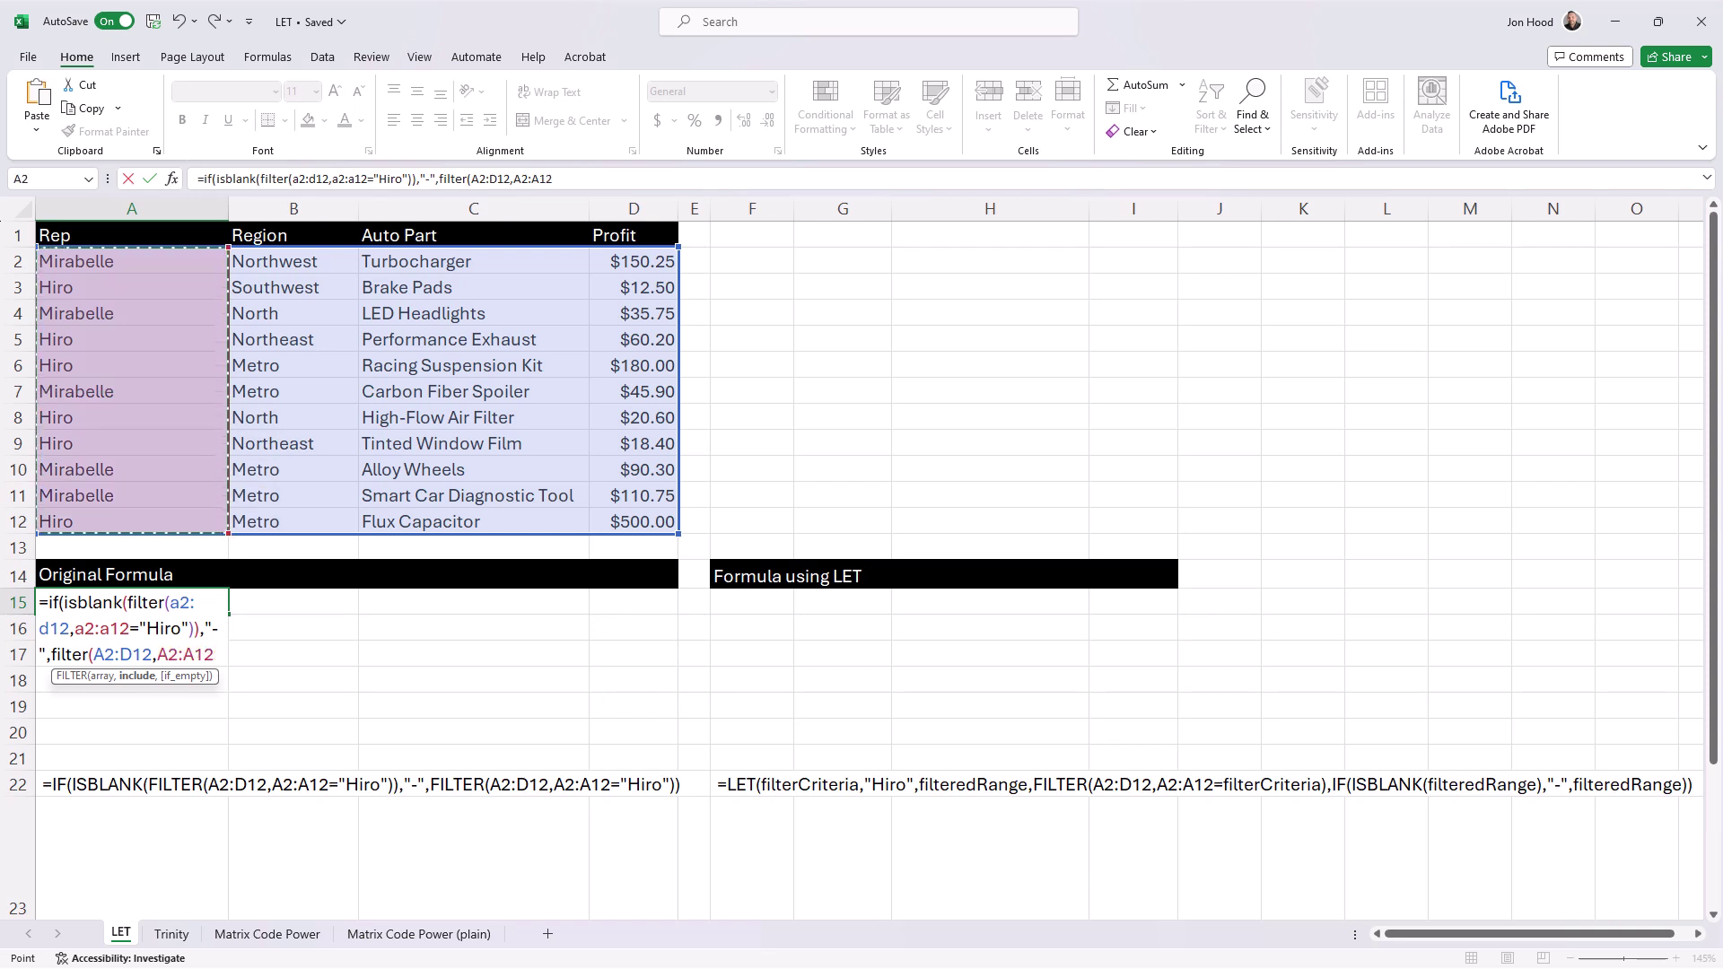
type("=\"Hir")
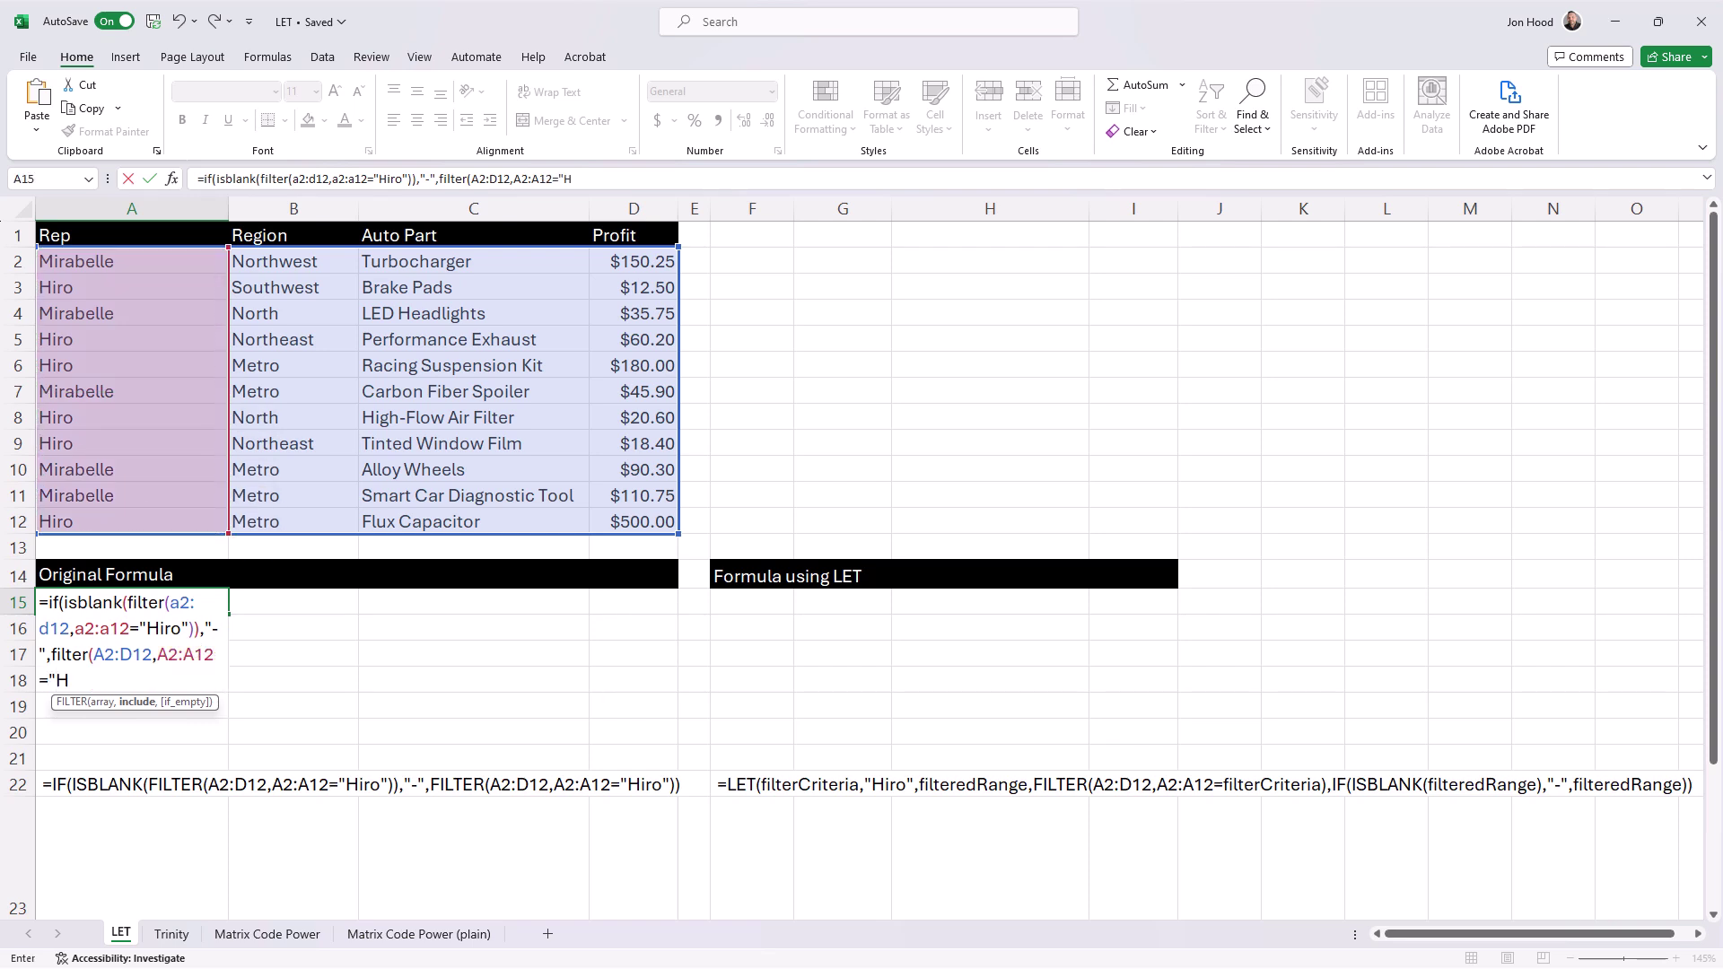
type("o")
type("))")
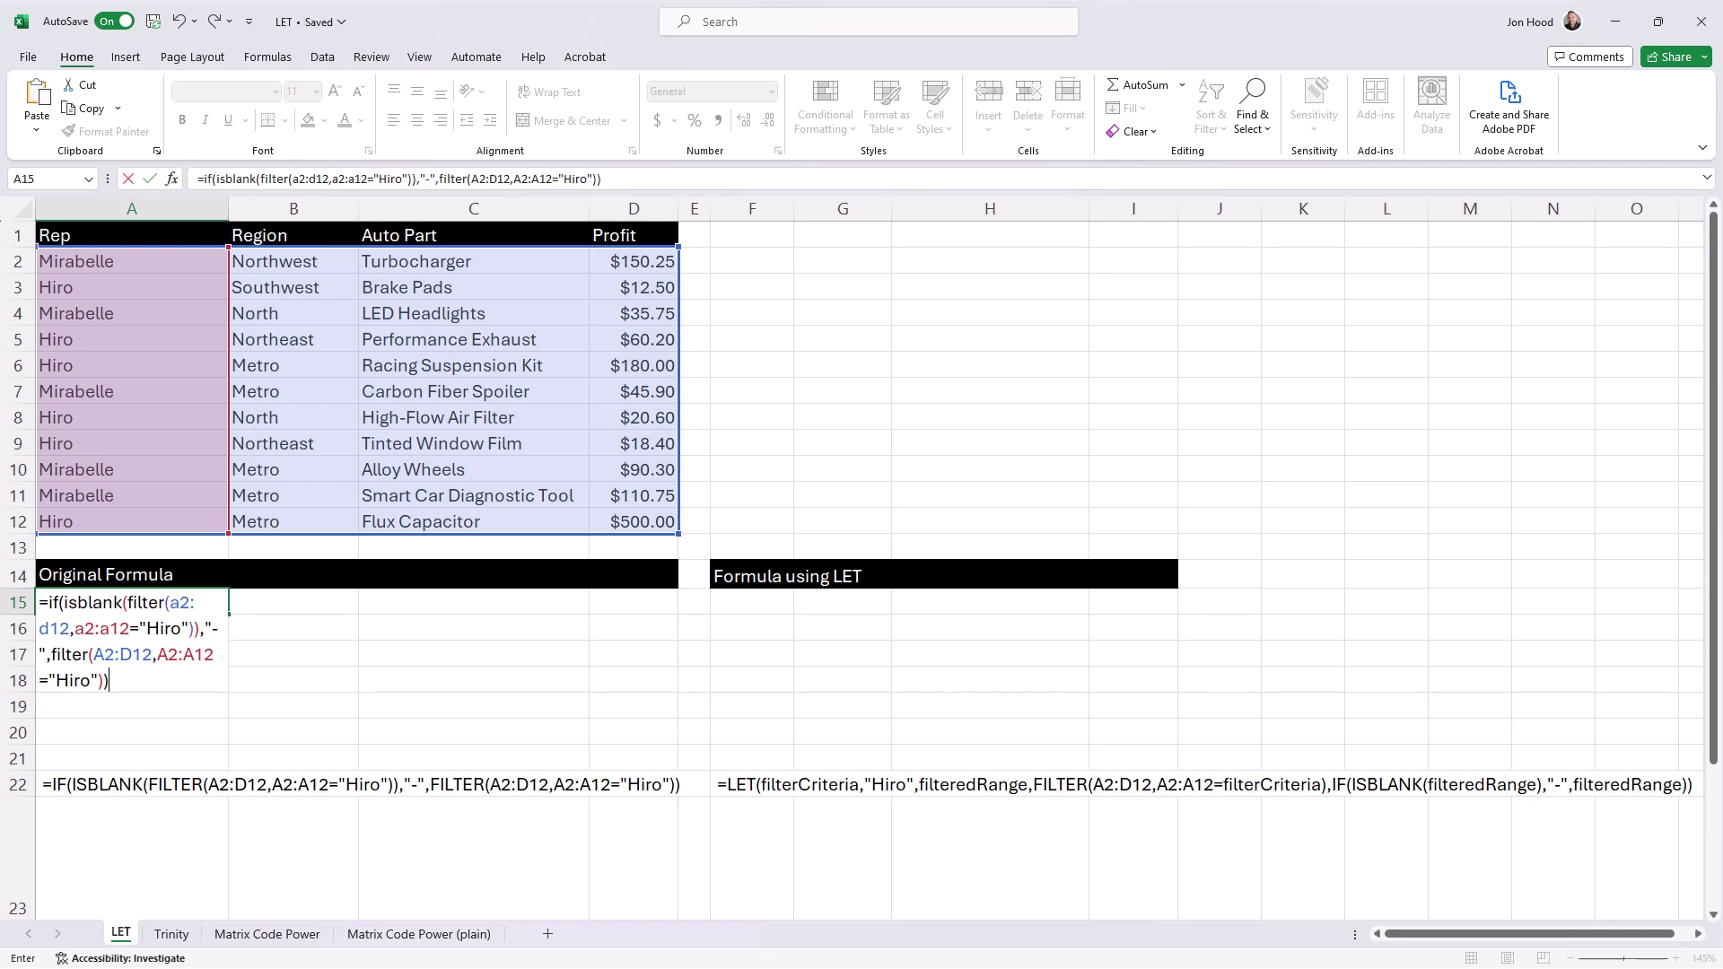
Step: Commit A15, then enter in F15 a LET formula filtering A2:D12 for "Hiro" with a "-" fallback
key("Return")
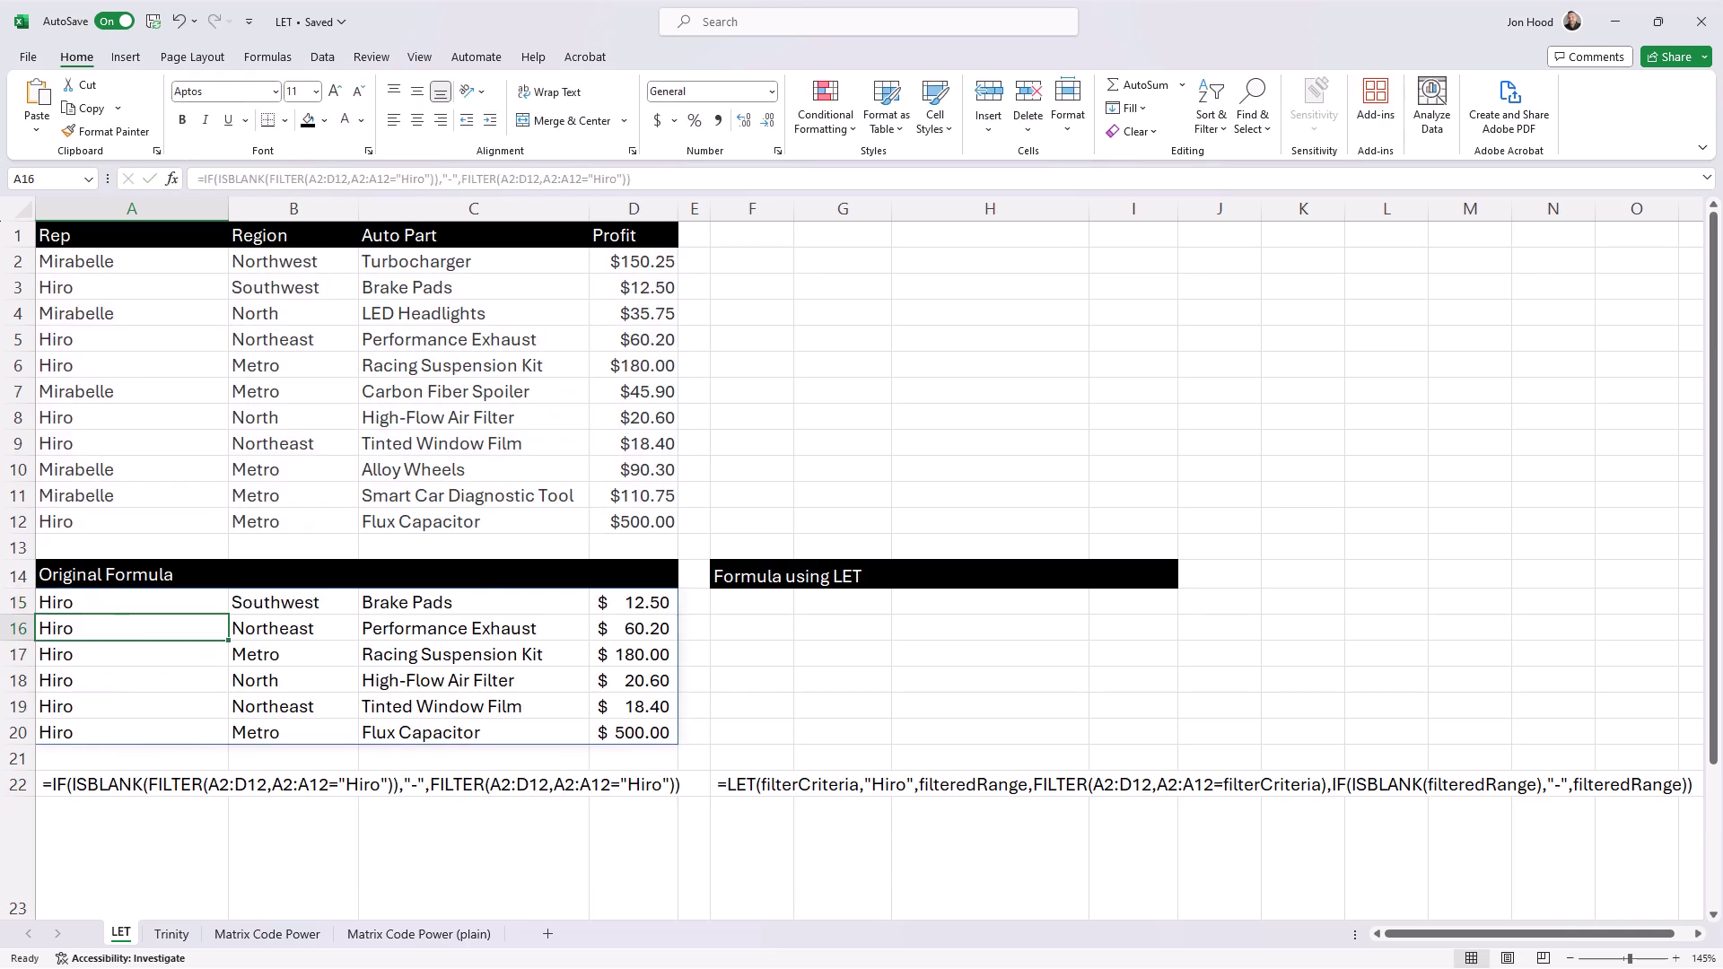
left_click(752, 602)
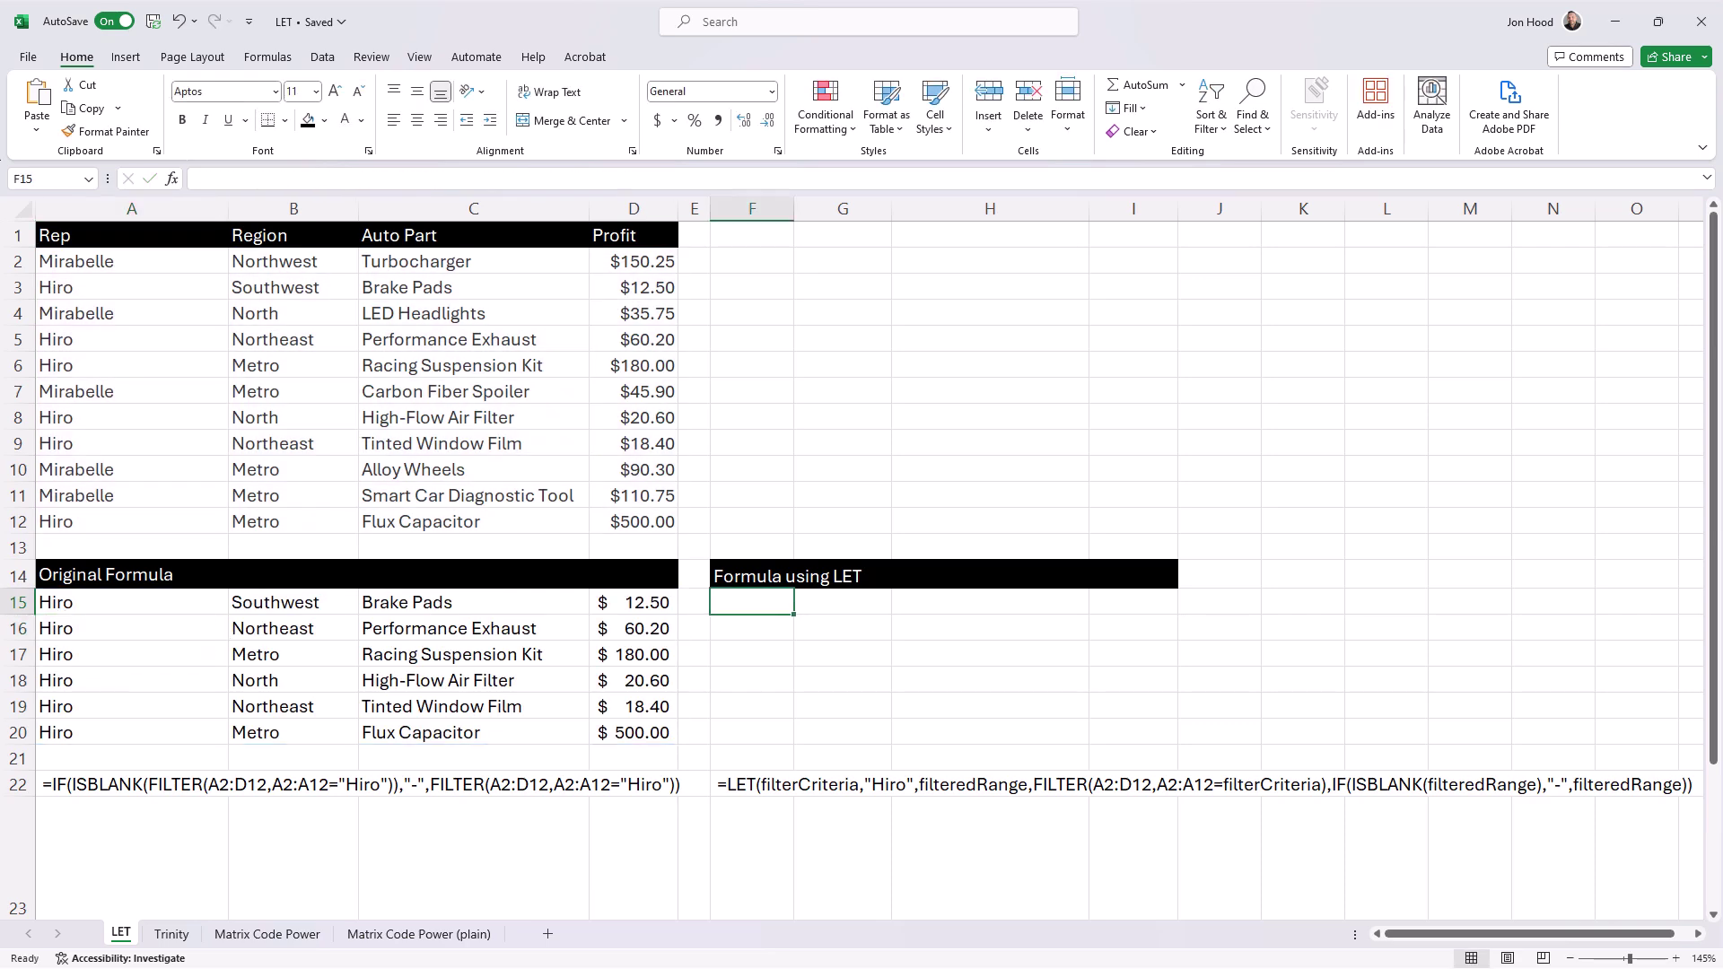
type("=let(")
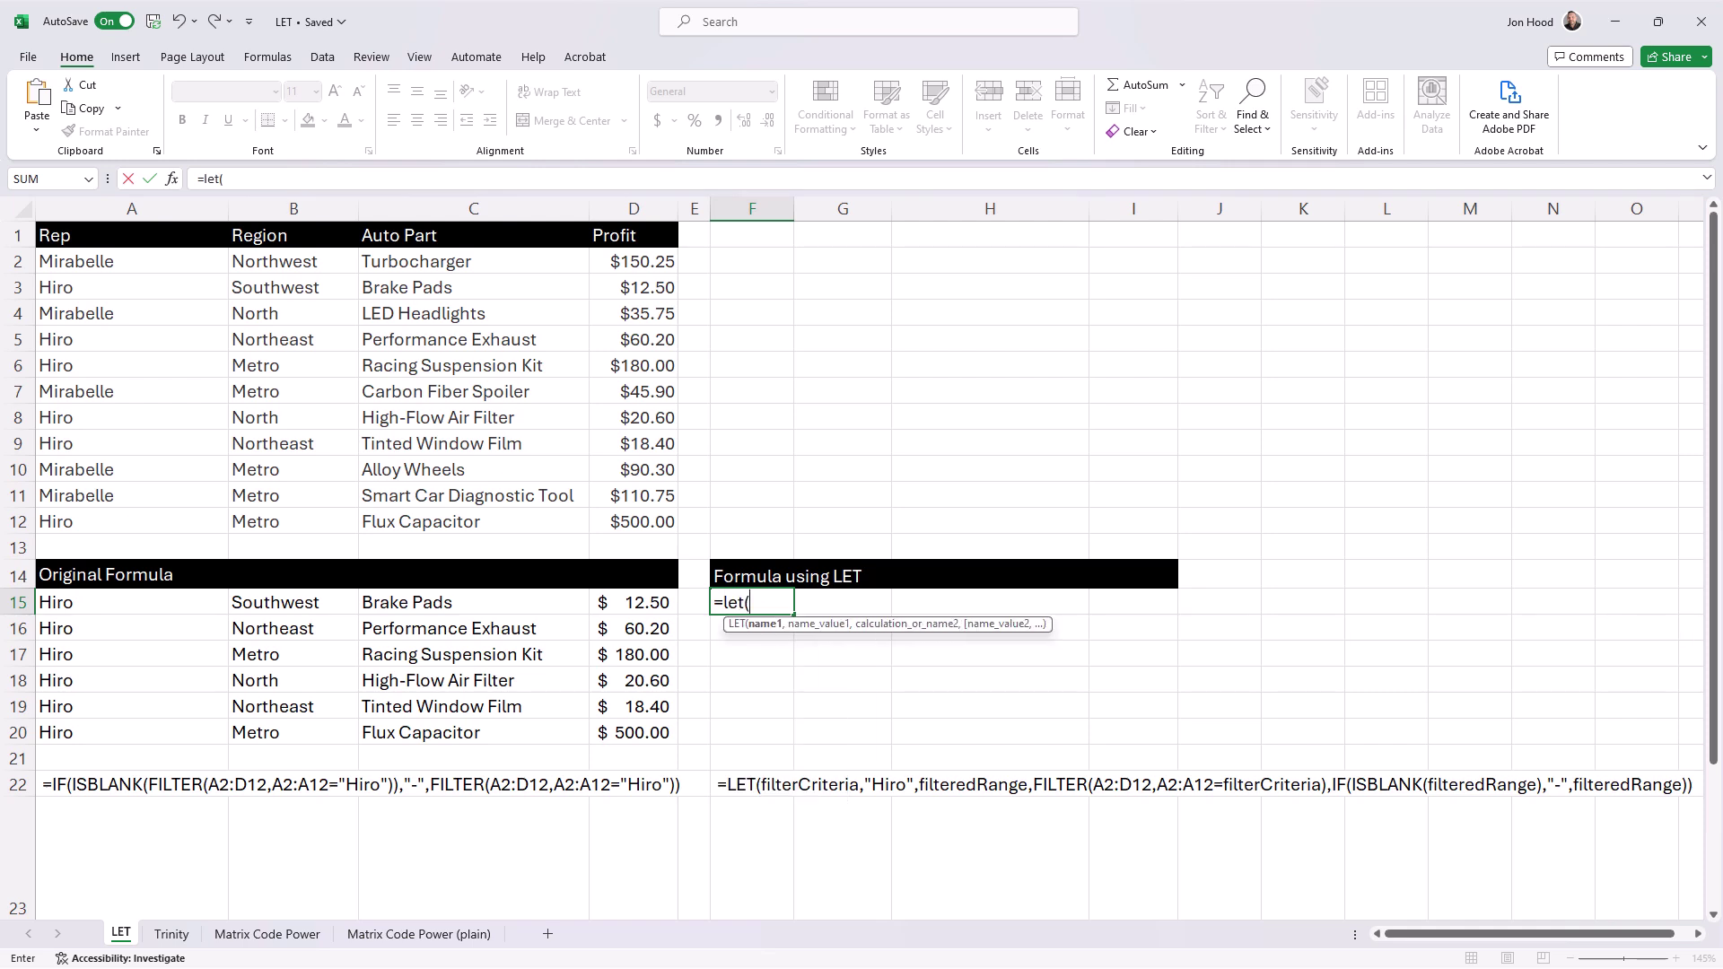
type("filterCriteria,\"Hir")
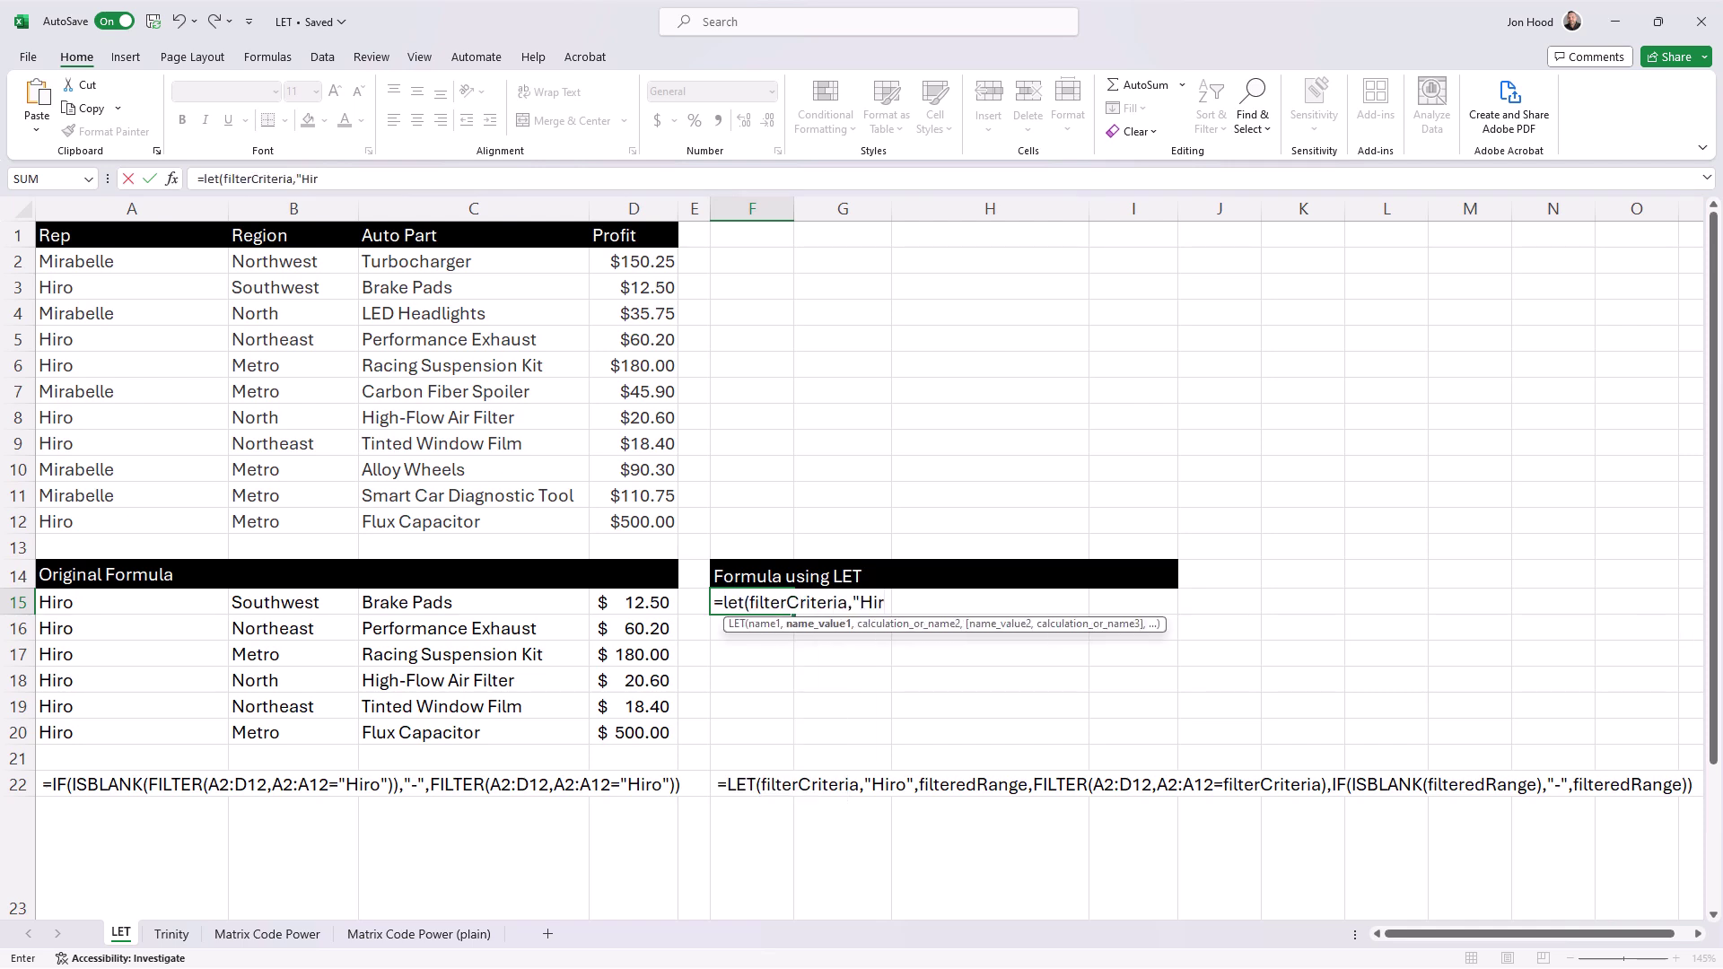
type("o\",filtere")
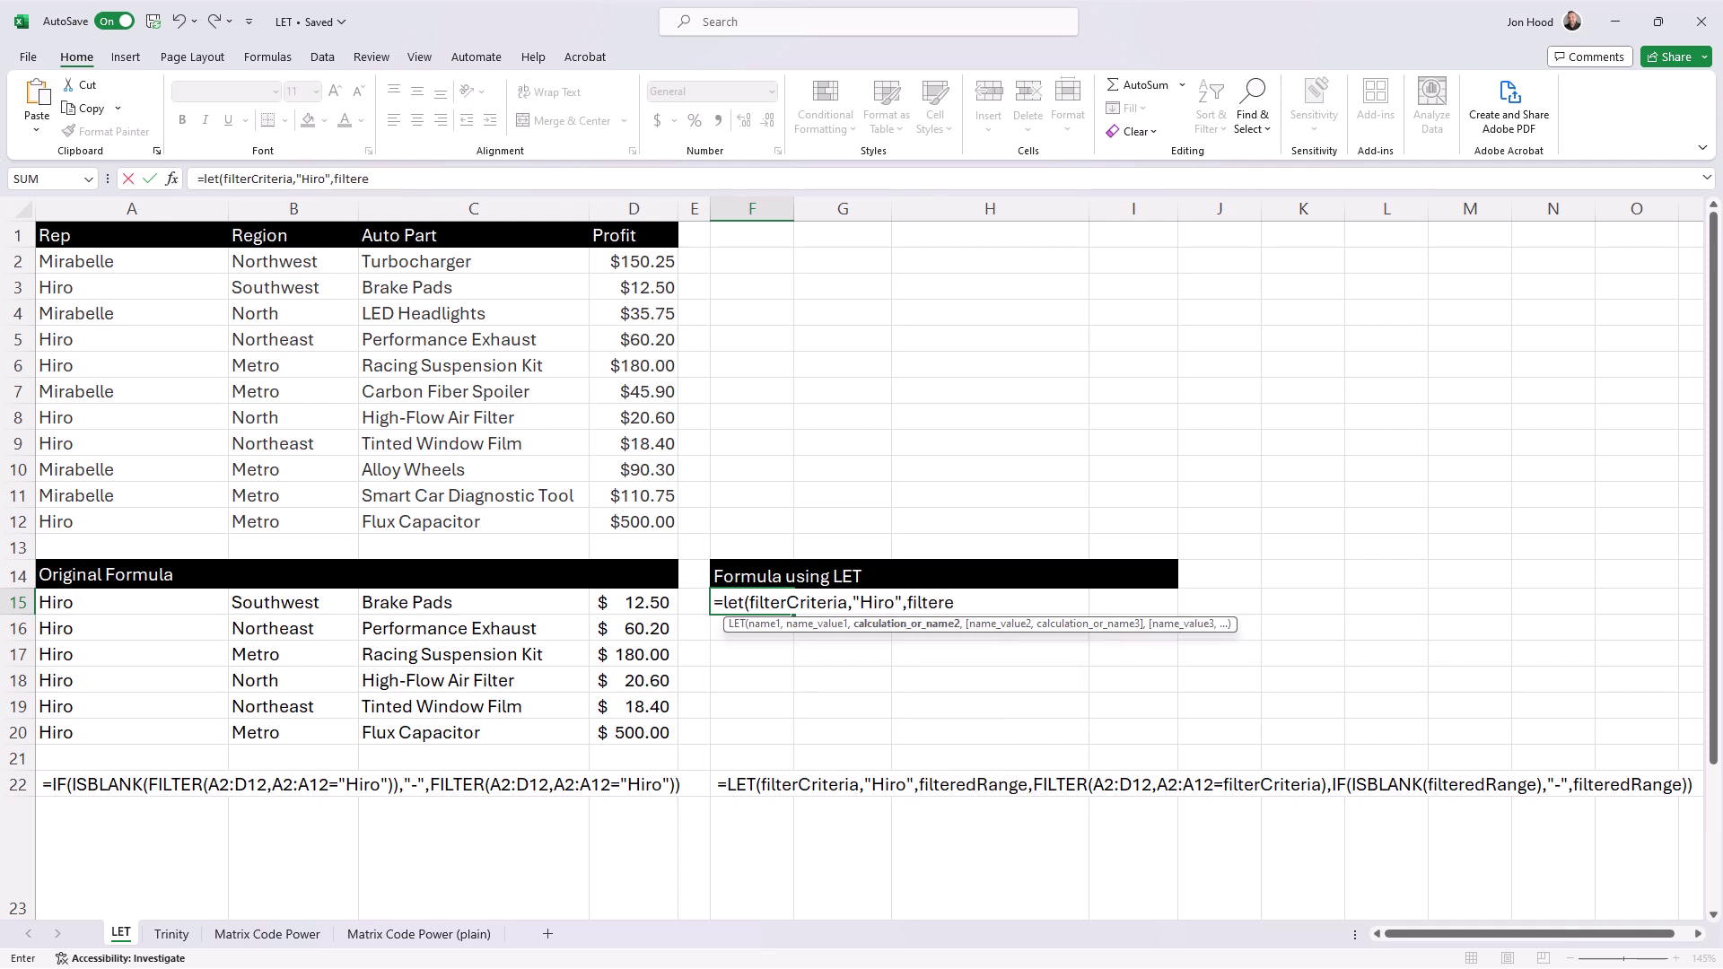
type("dRange,f")
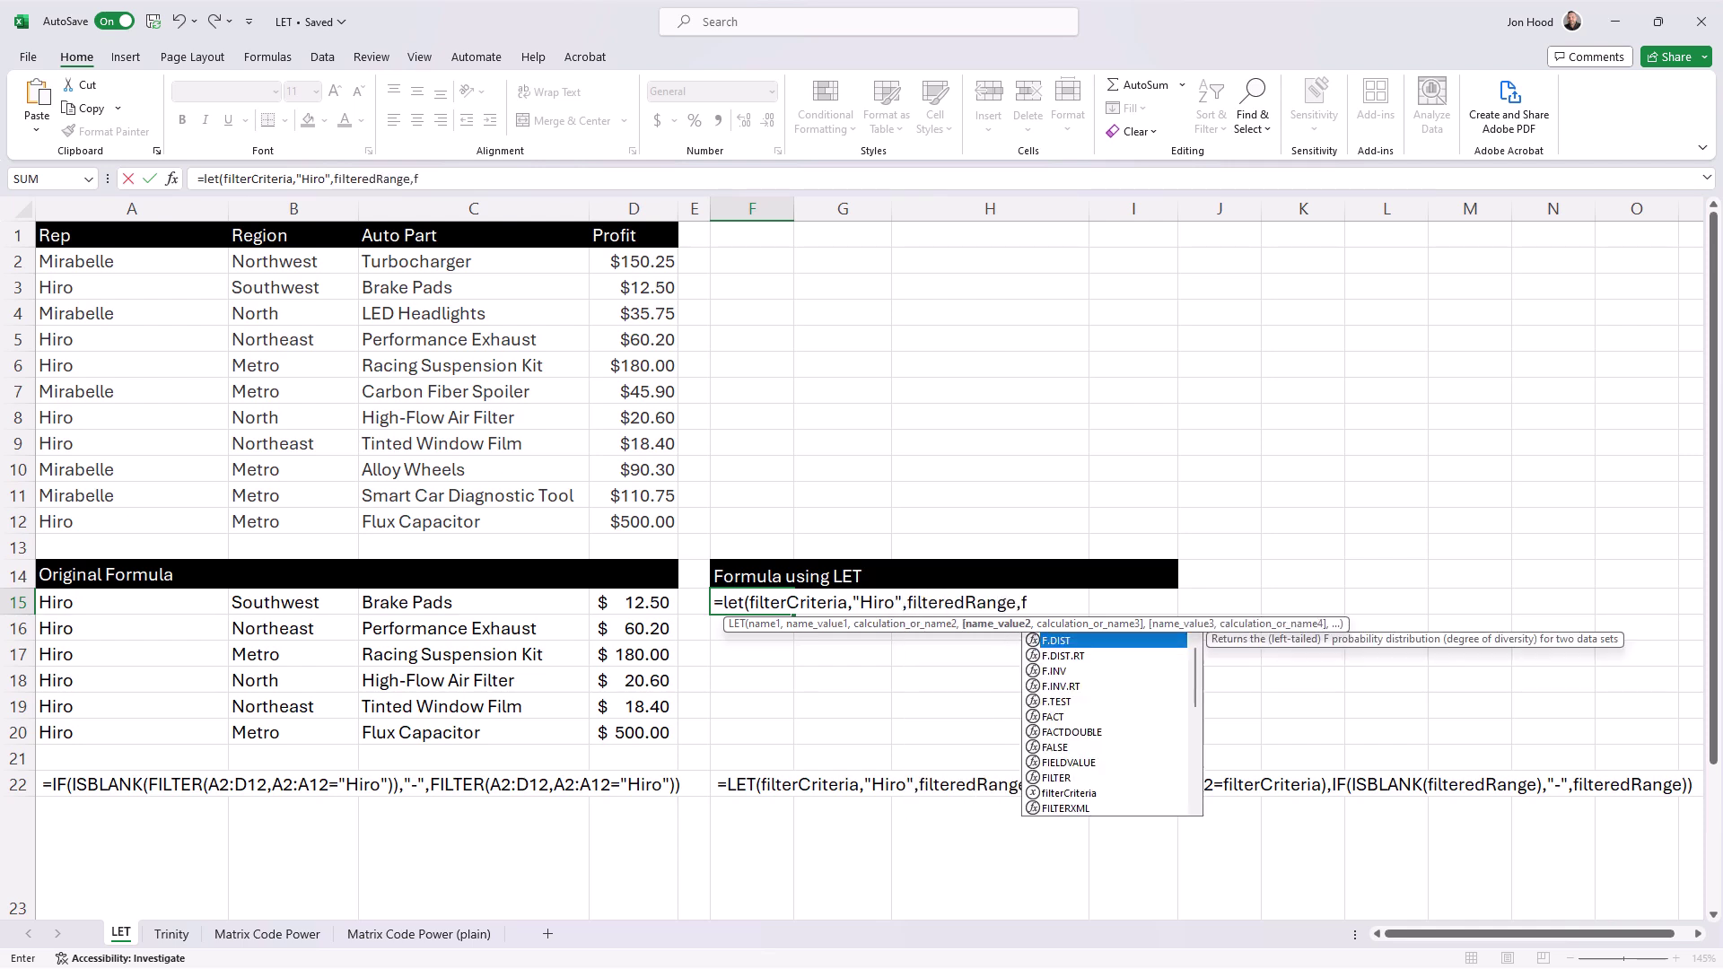
type("ilter(")
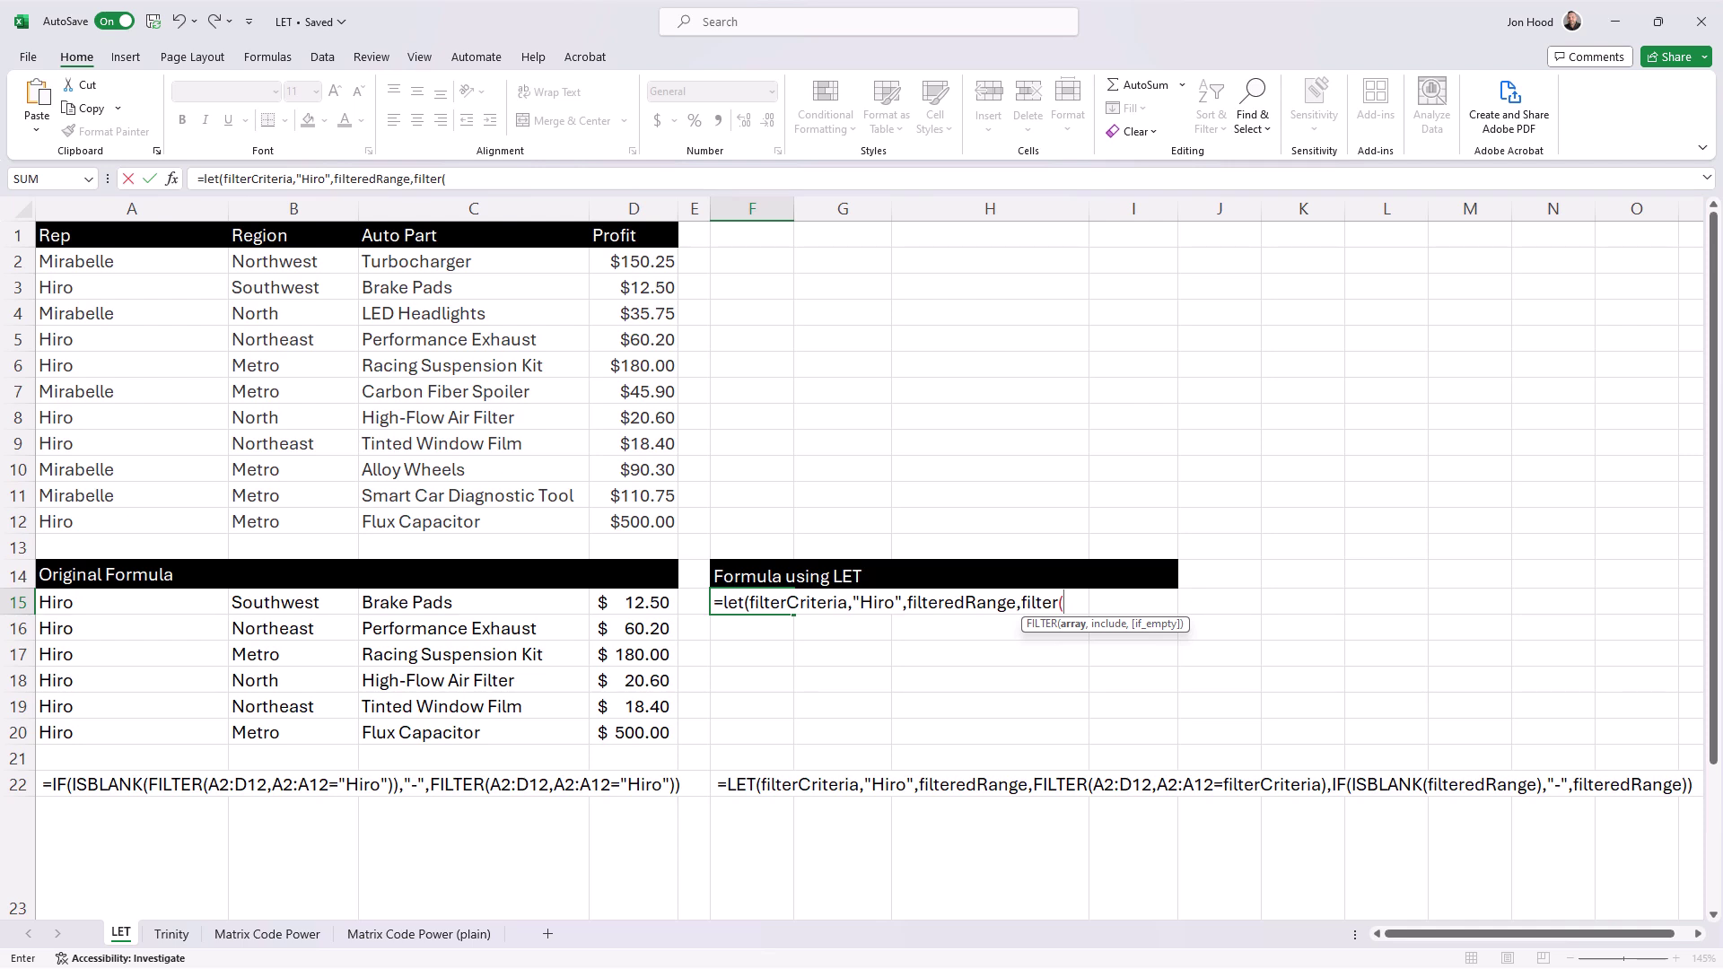
left_click_drag(54, 261, 646, 522)
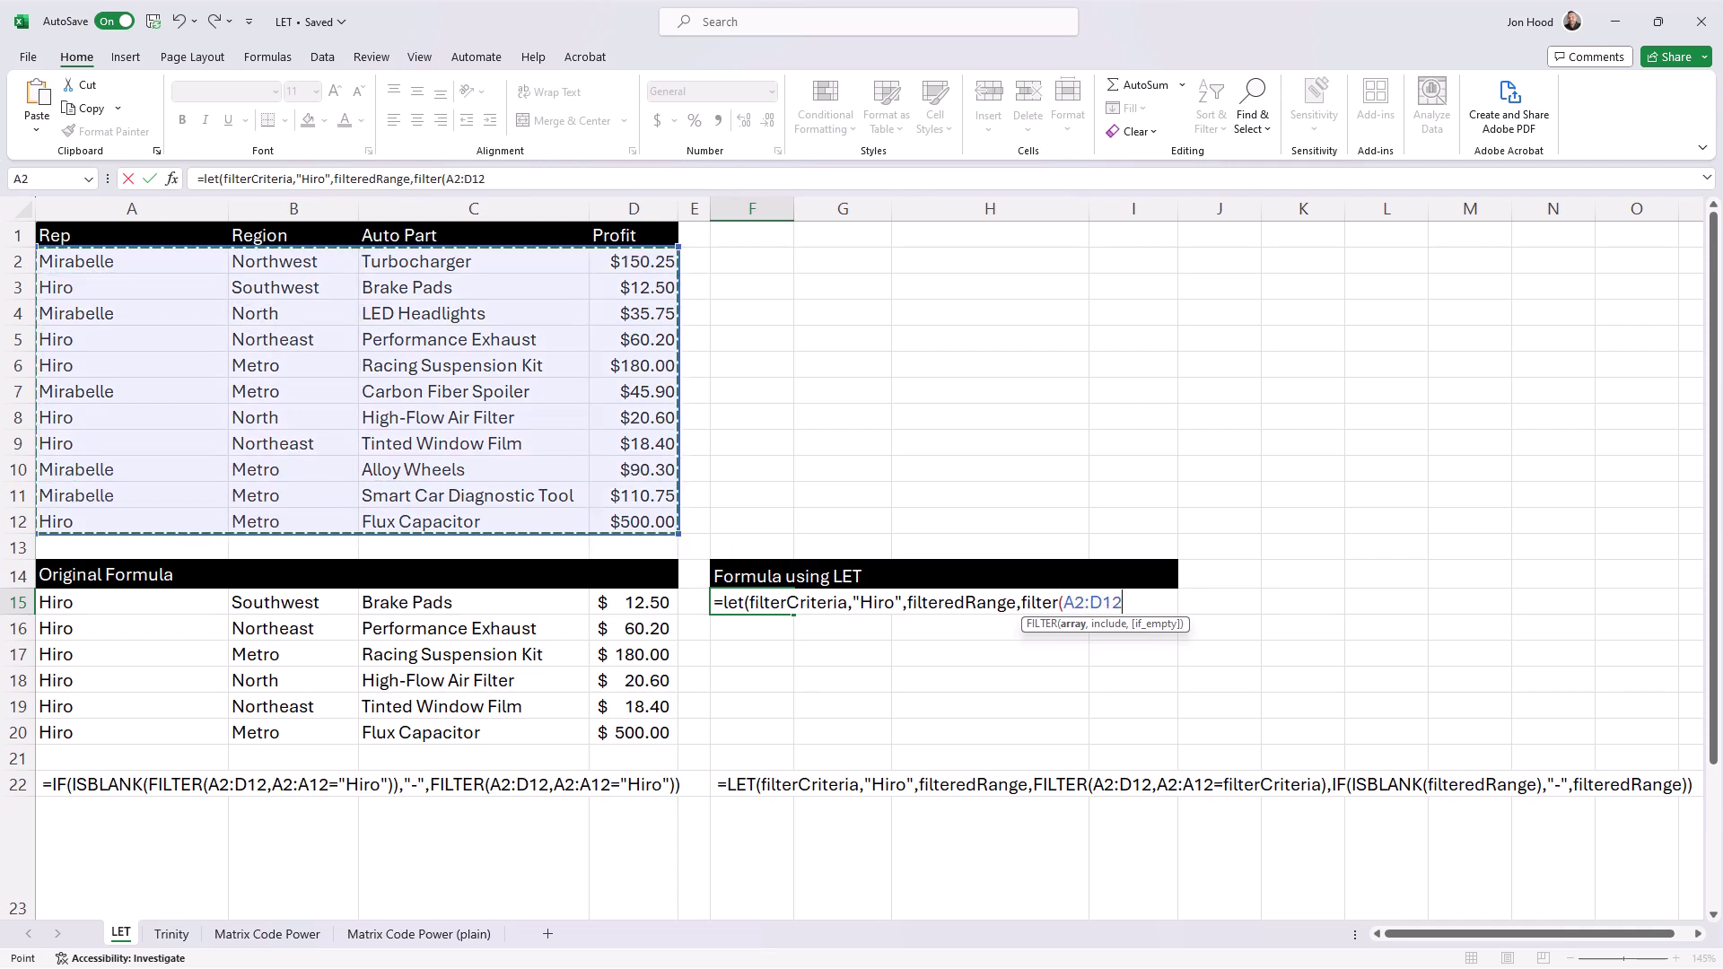
type(",")
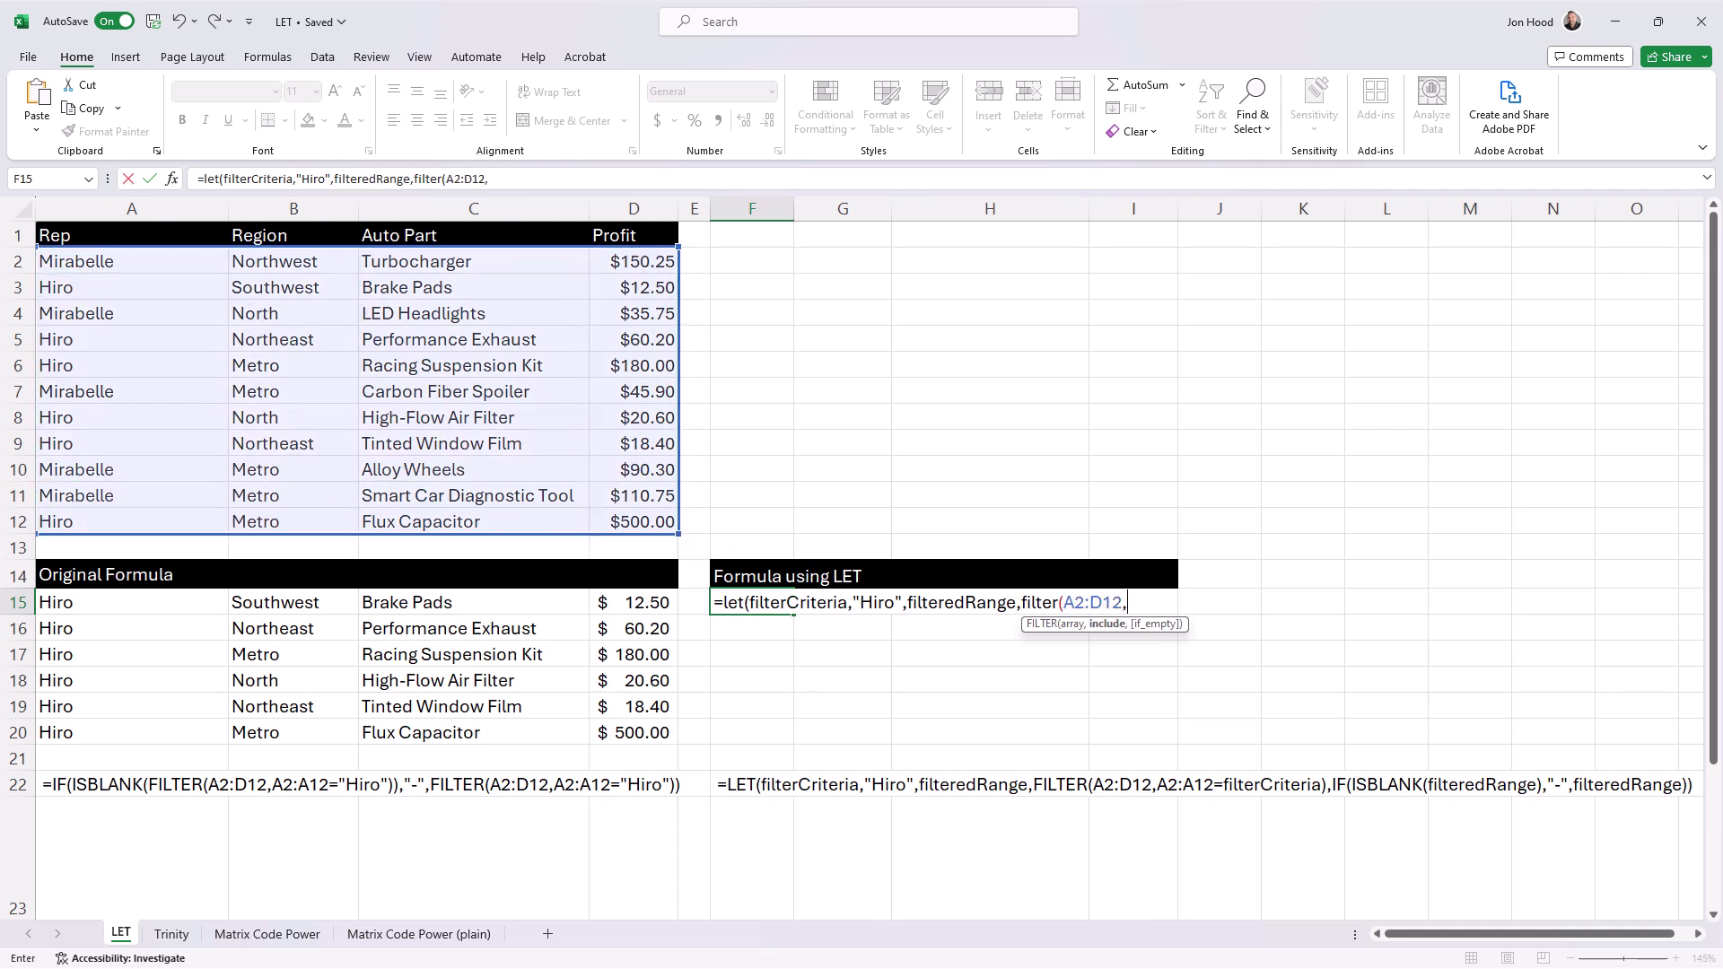
type("a2:")
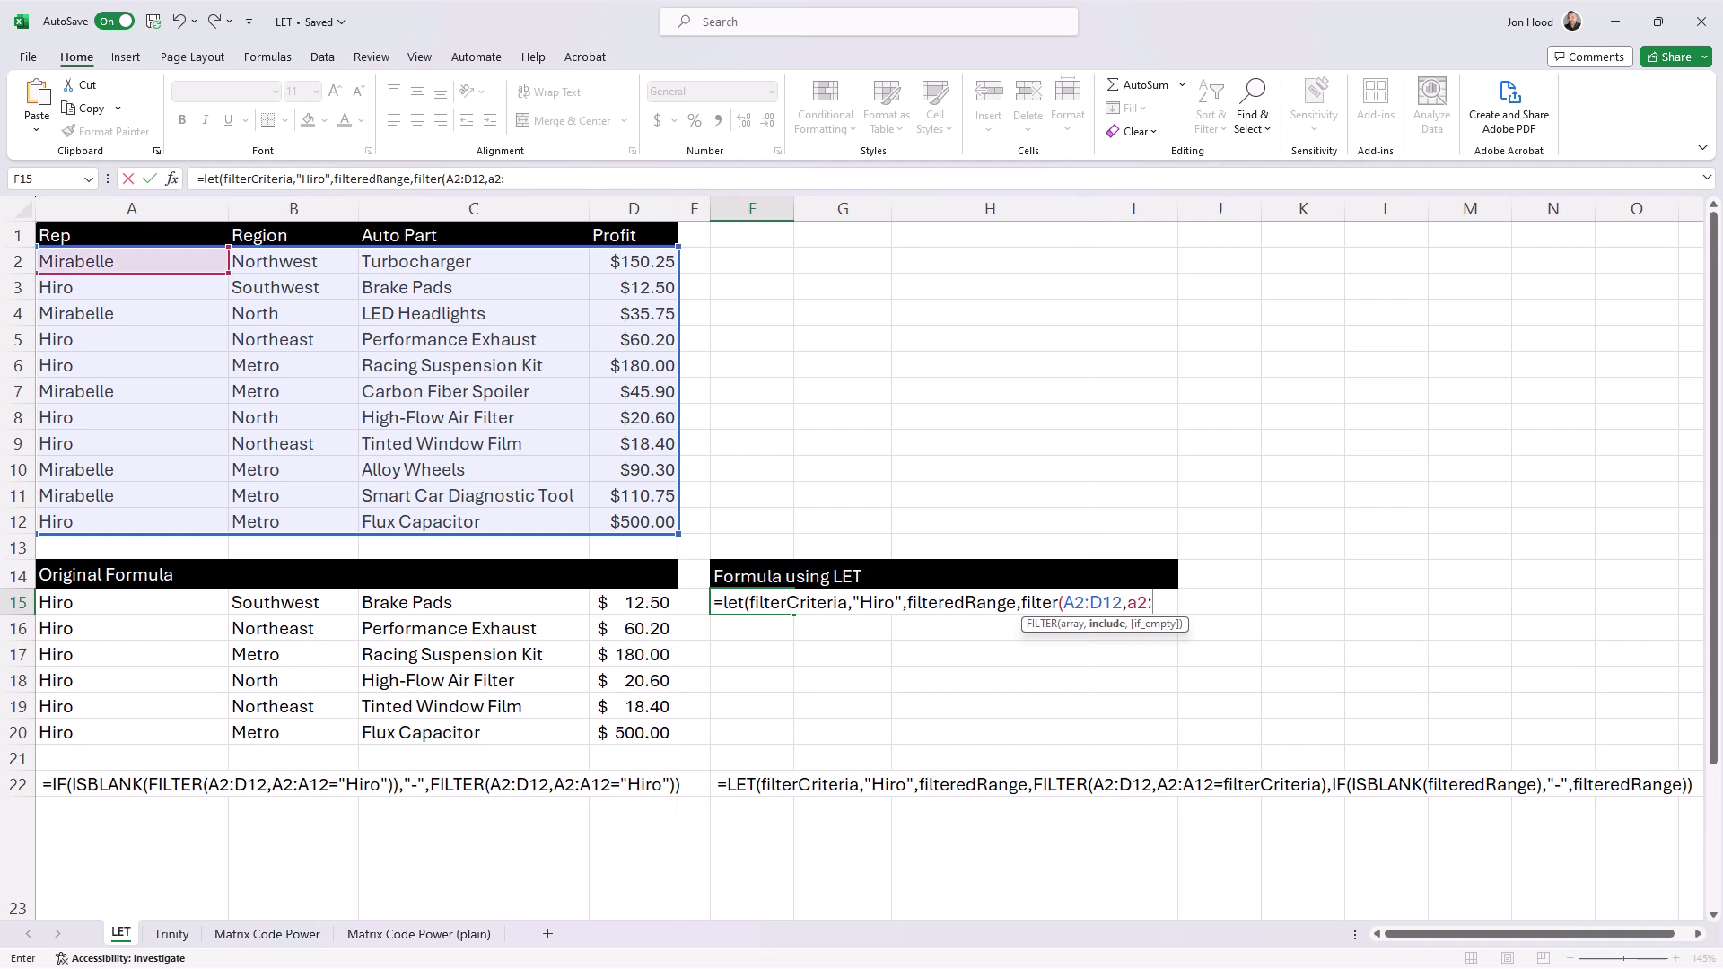
type("a12=filter")
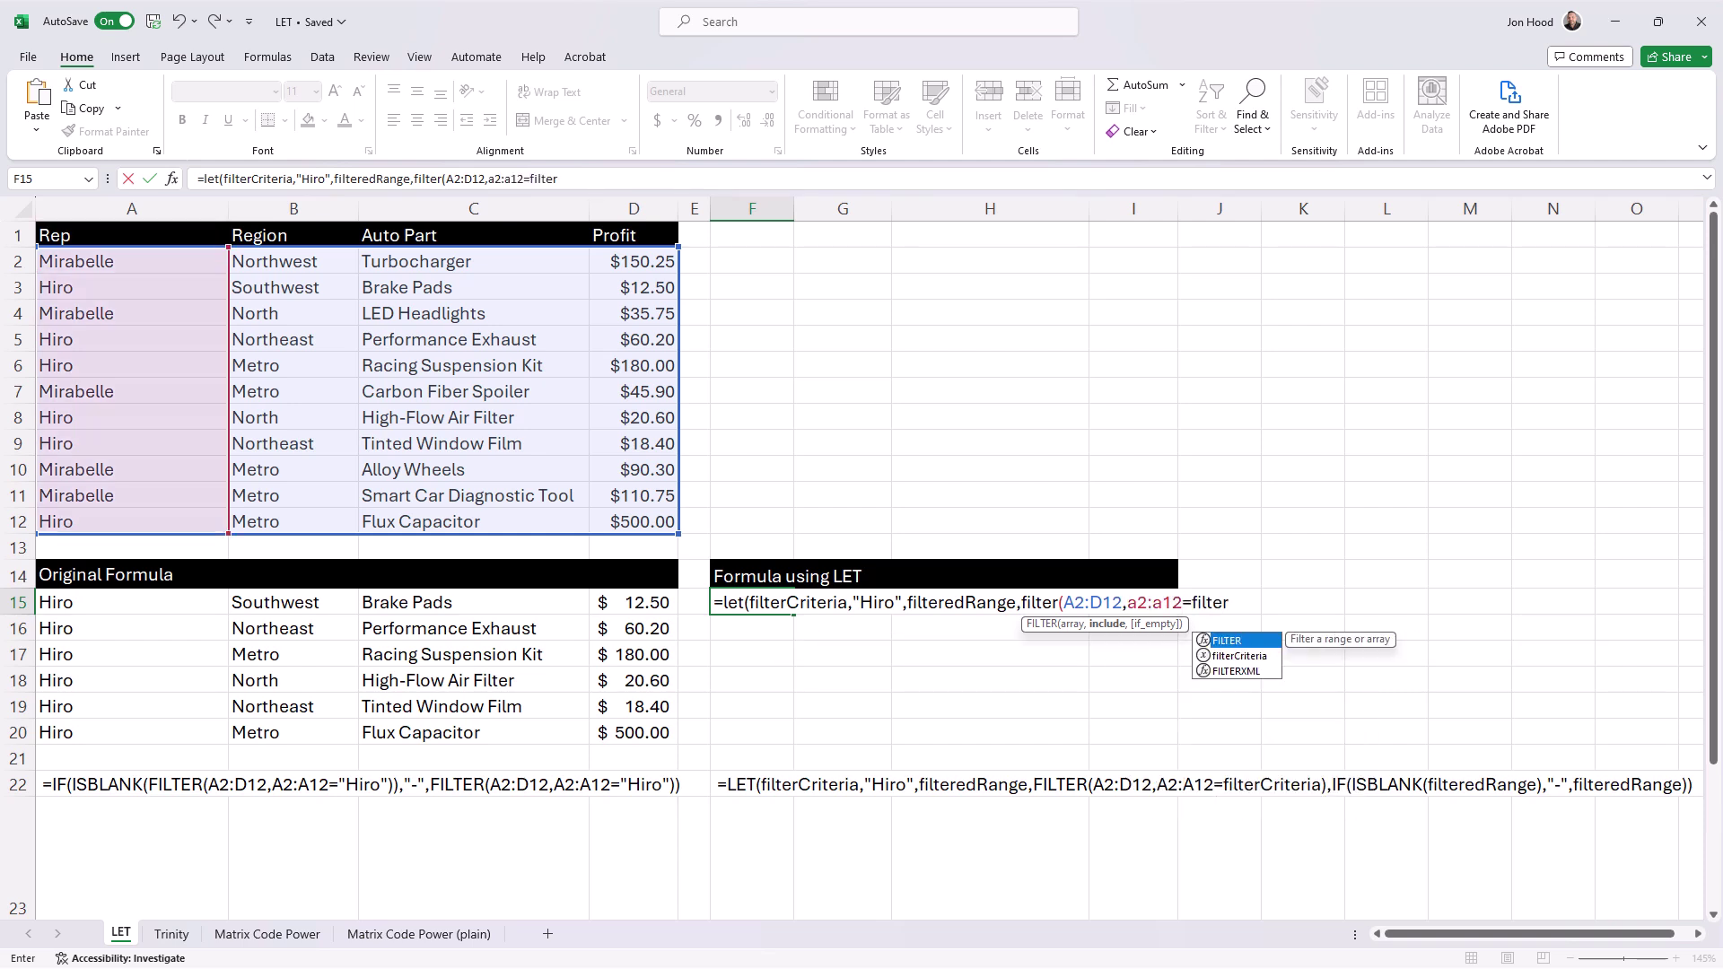
type("Criteria")
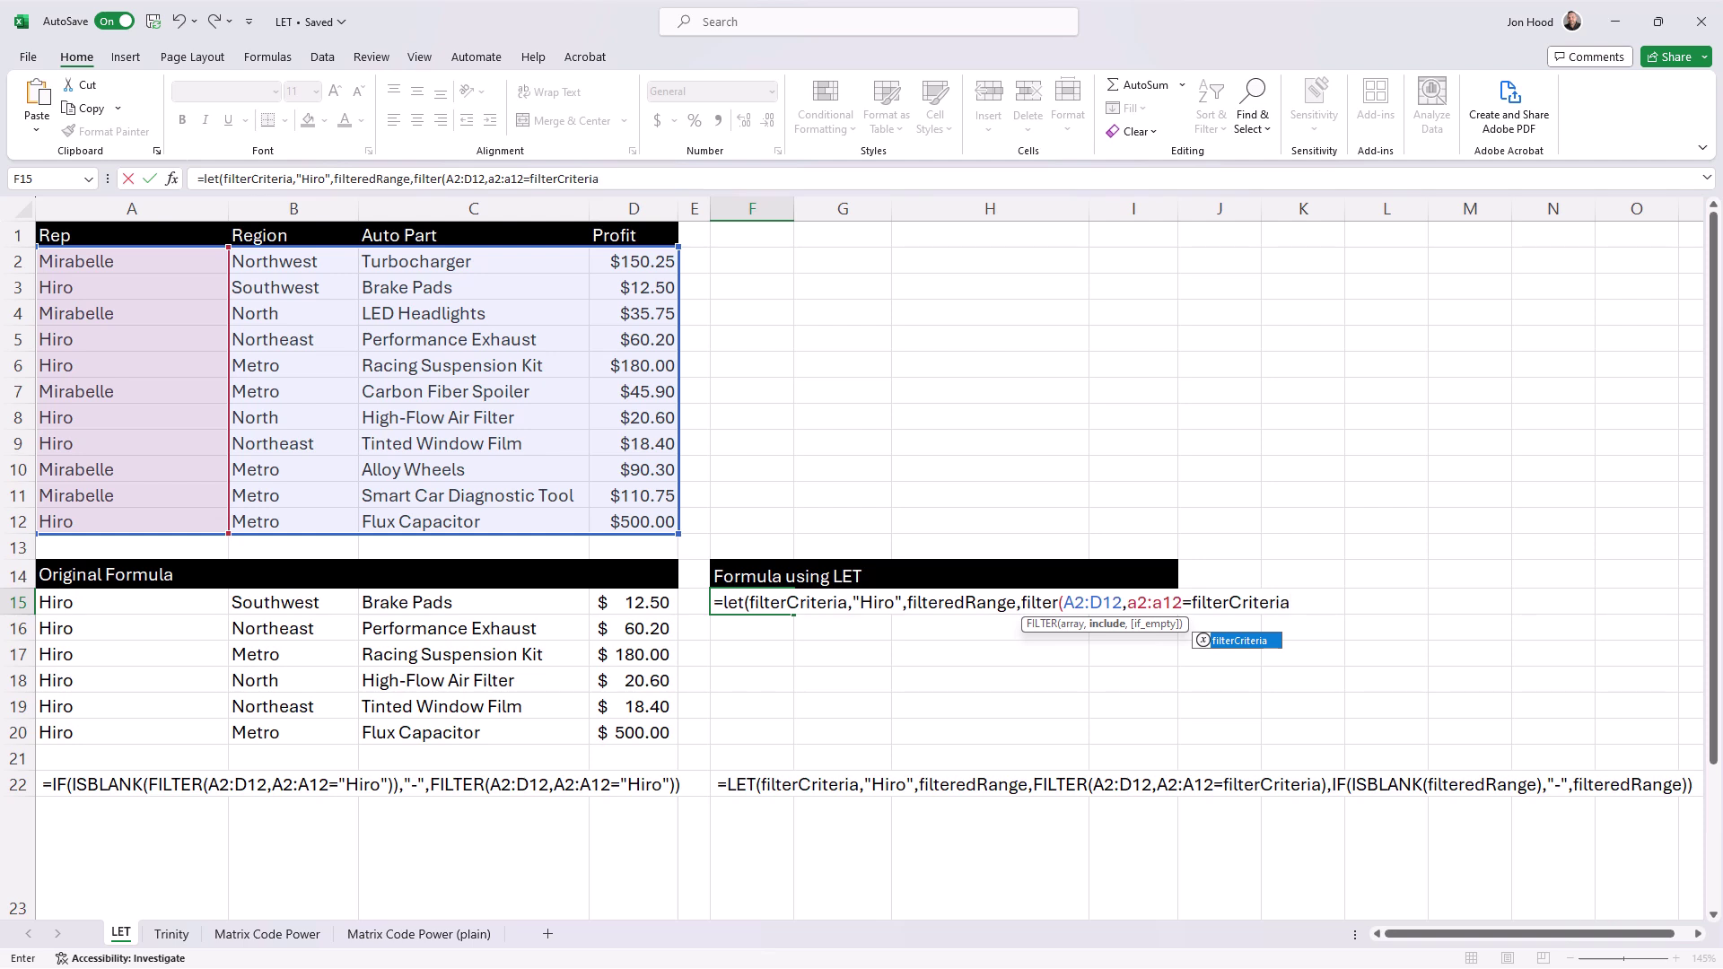
type("),if(isbl")
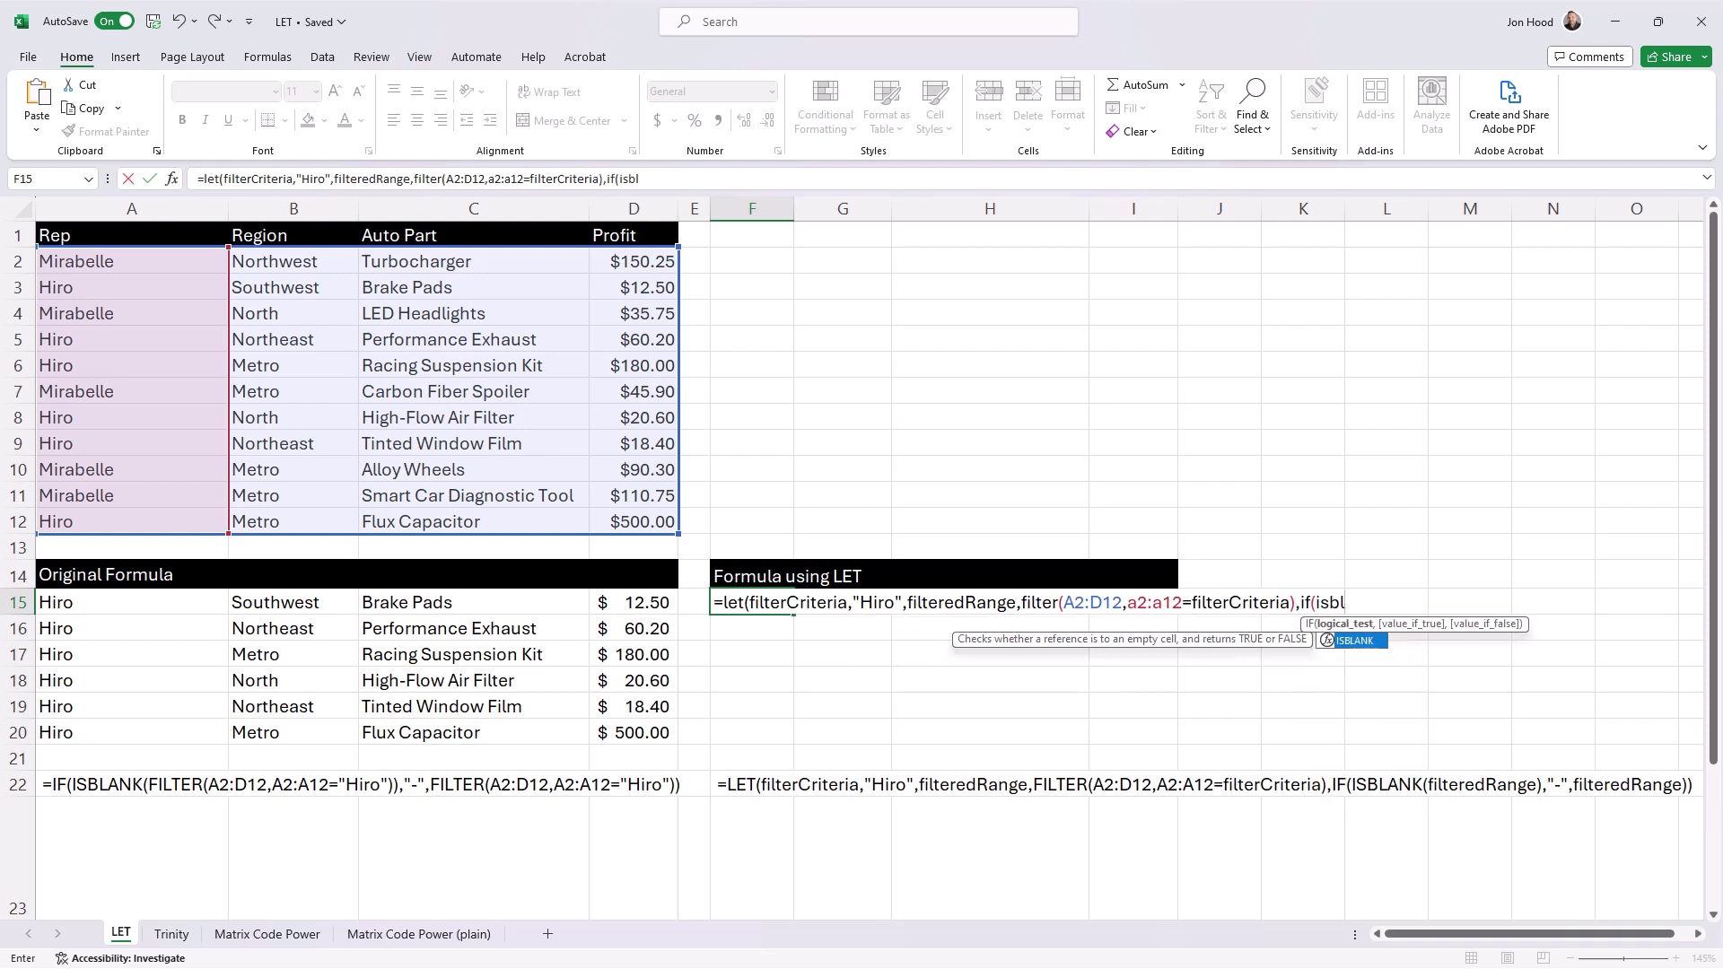
type("ank(filtered")
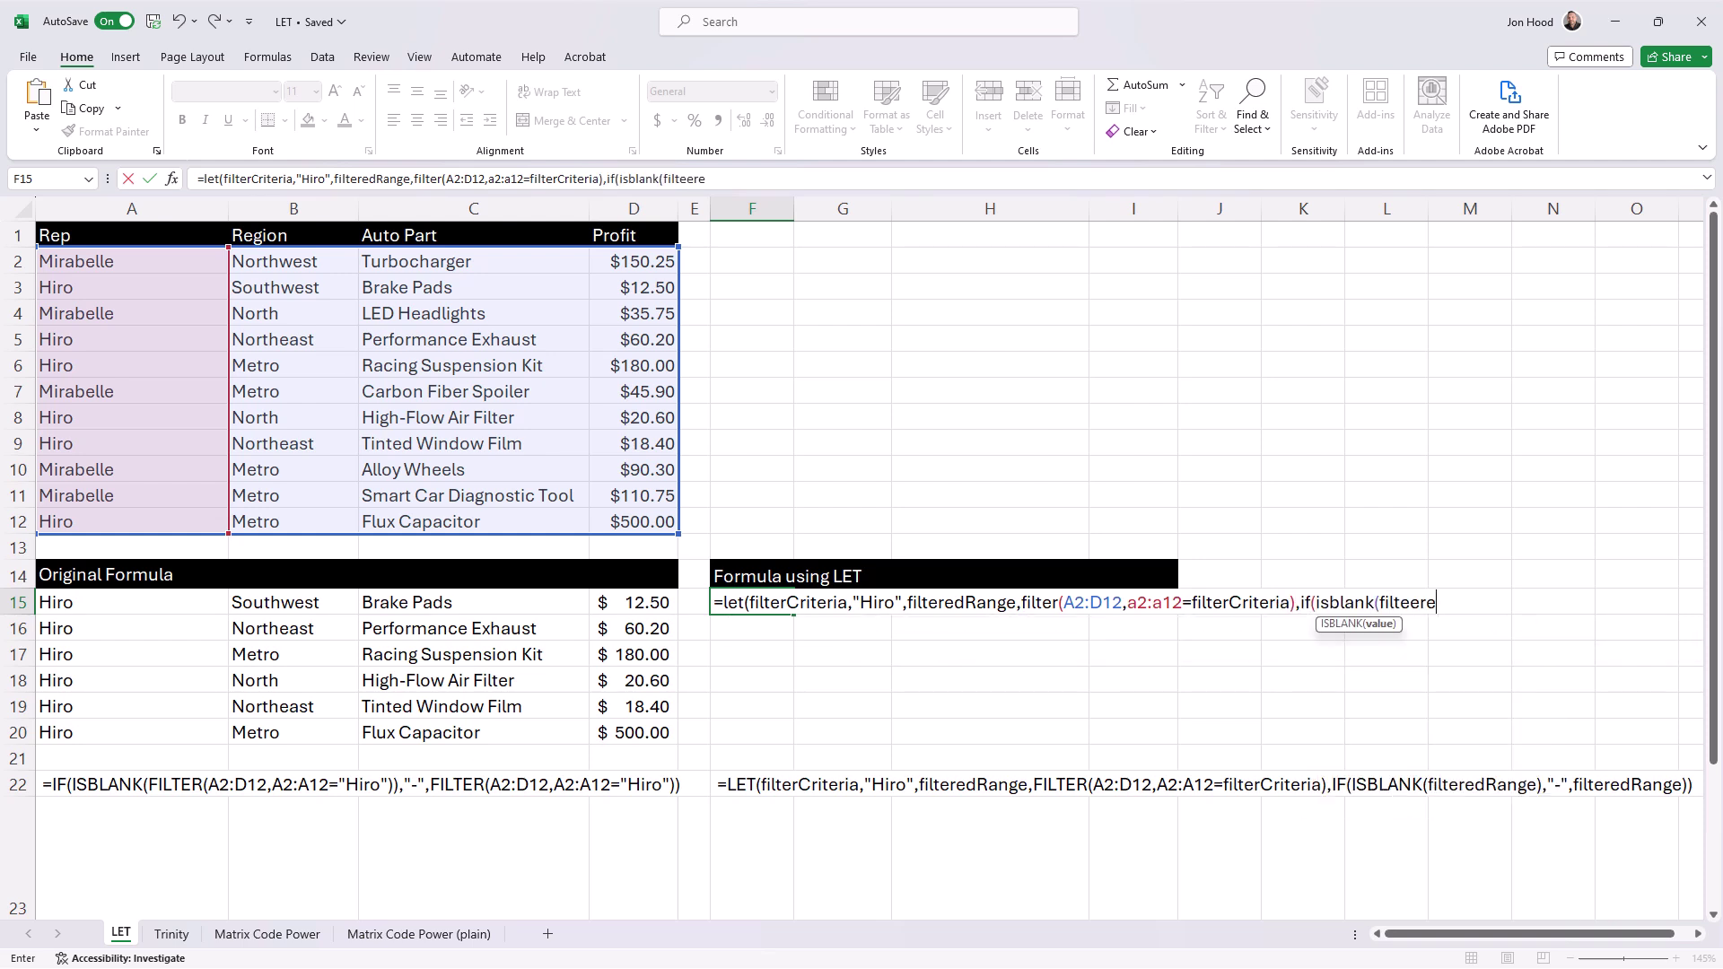
type("Rang")
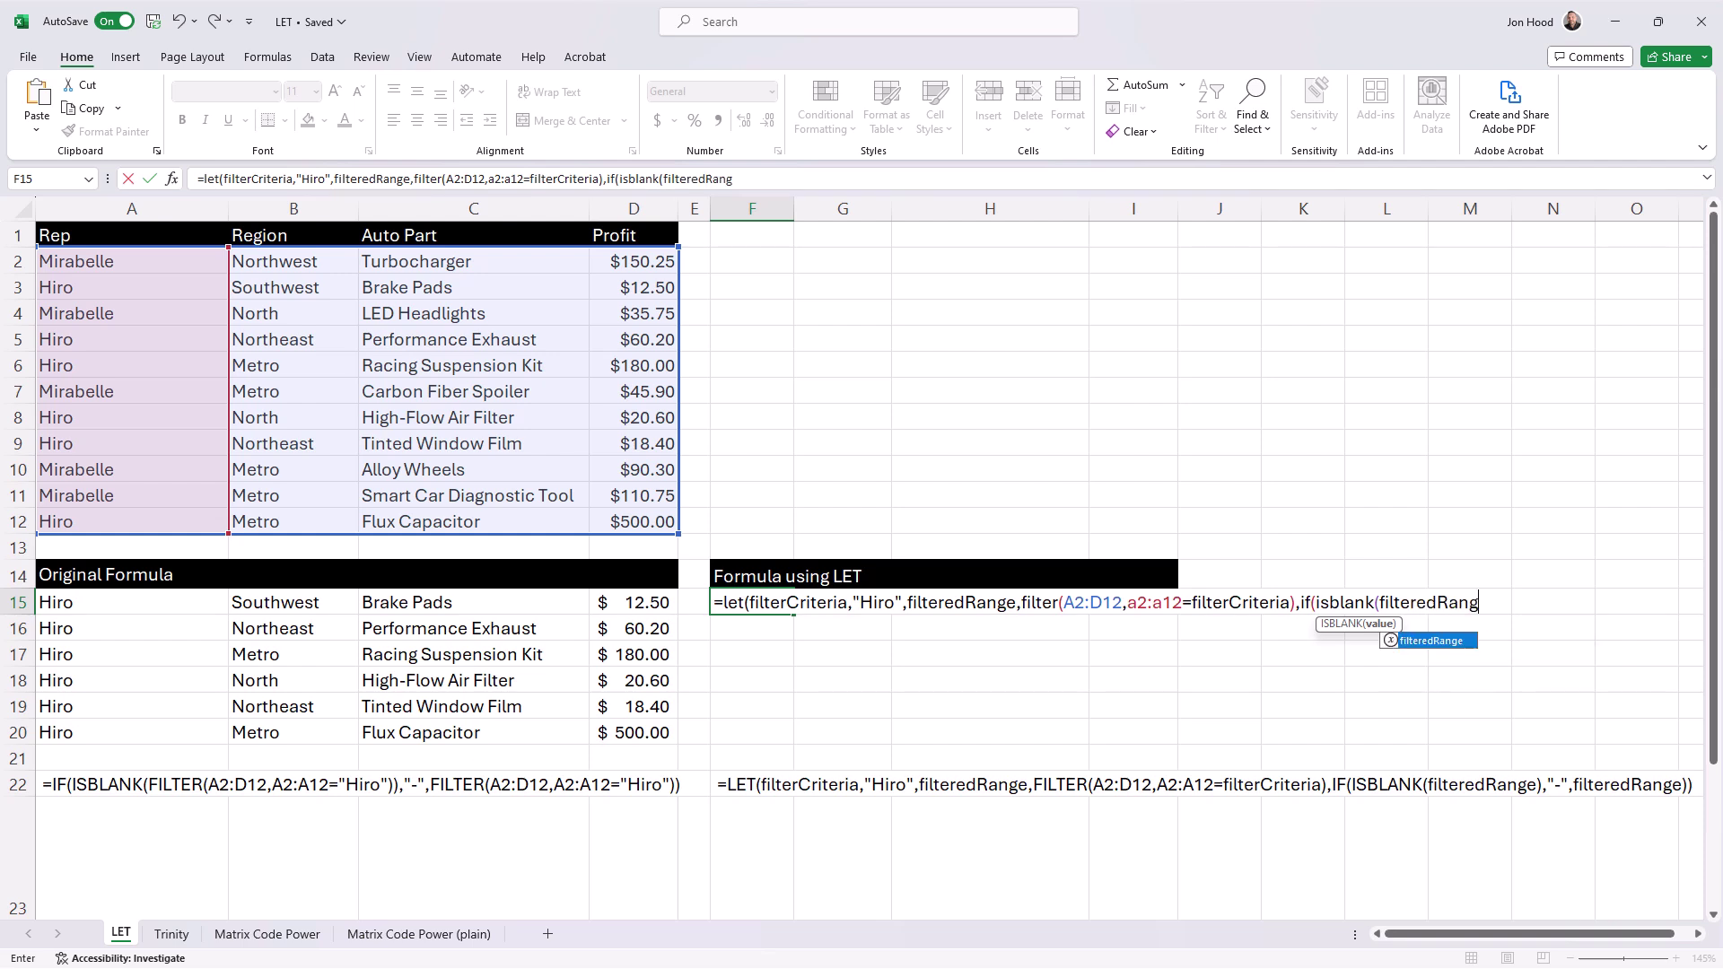
type("e),\"-\",f")
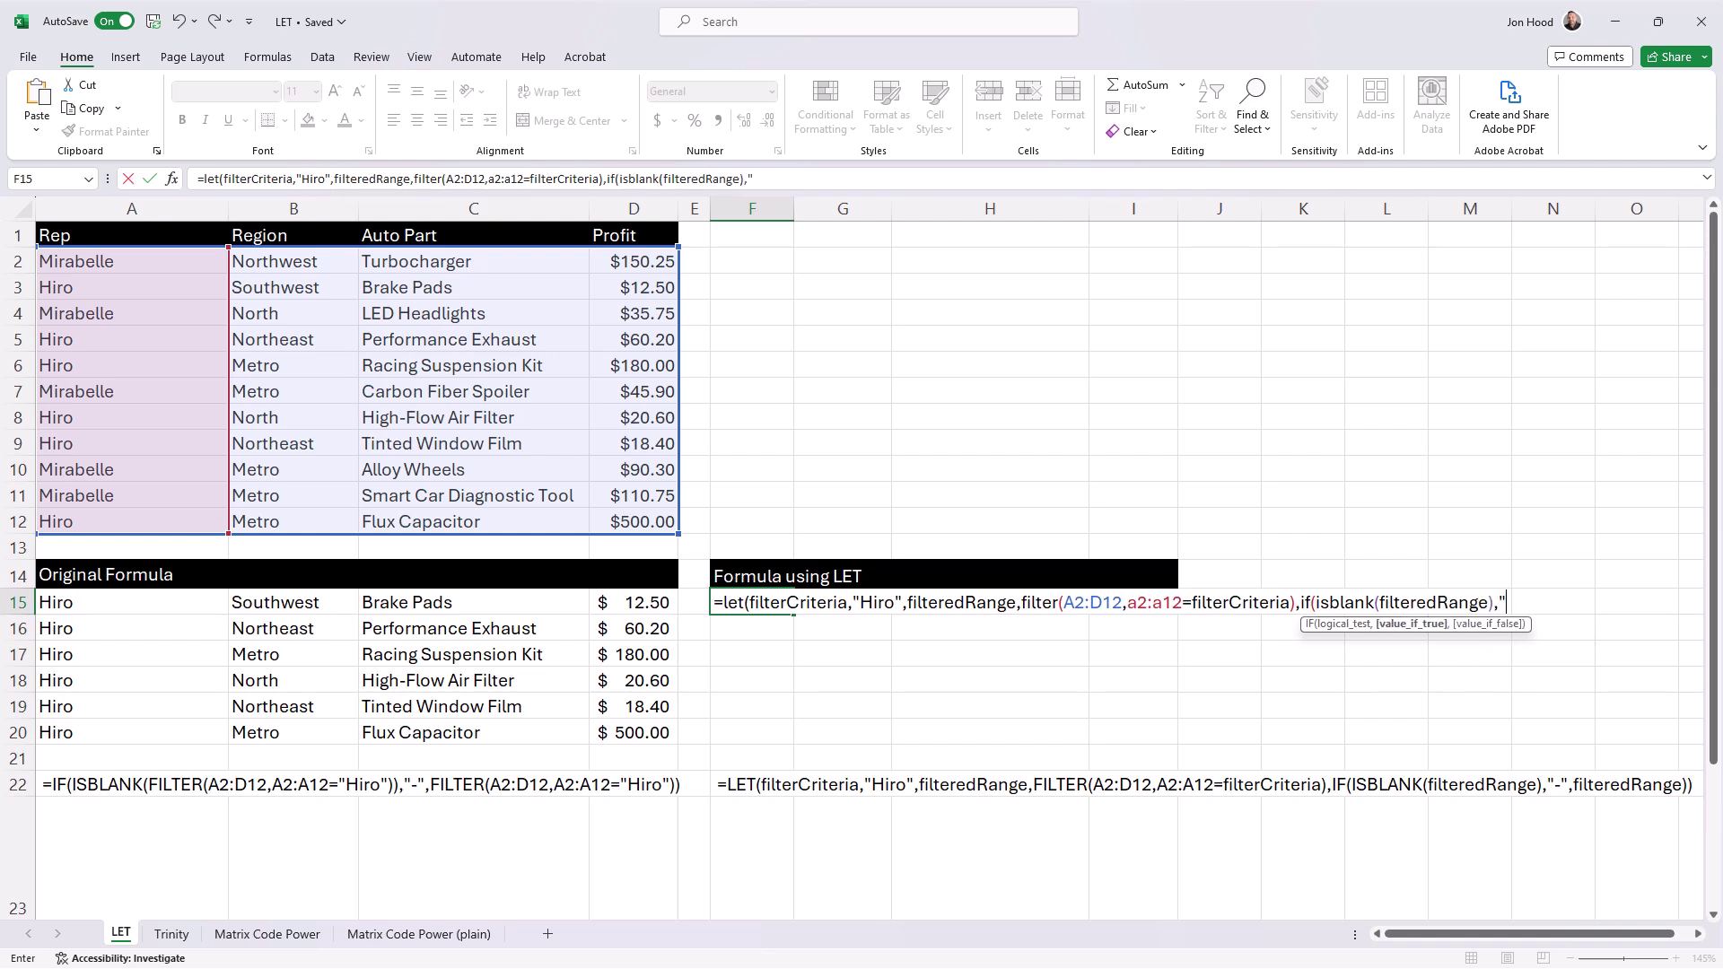
type("ilteredRang")
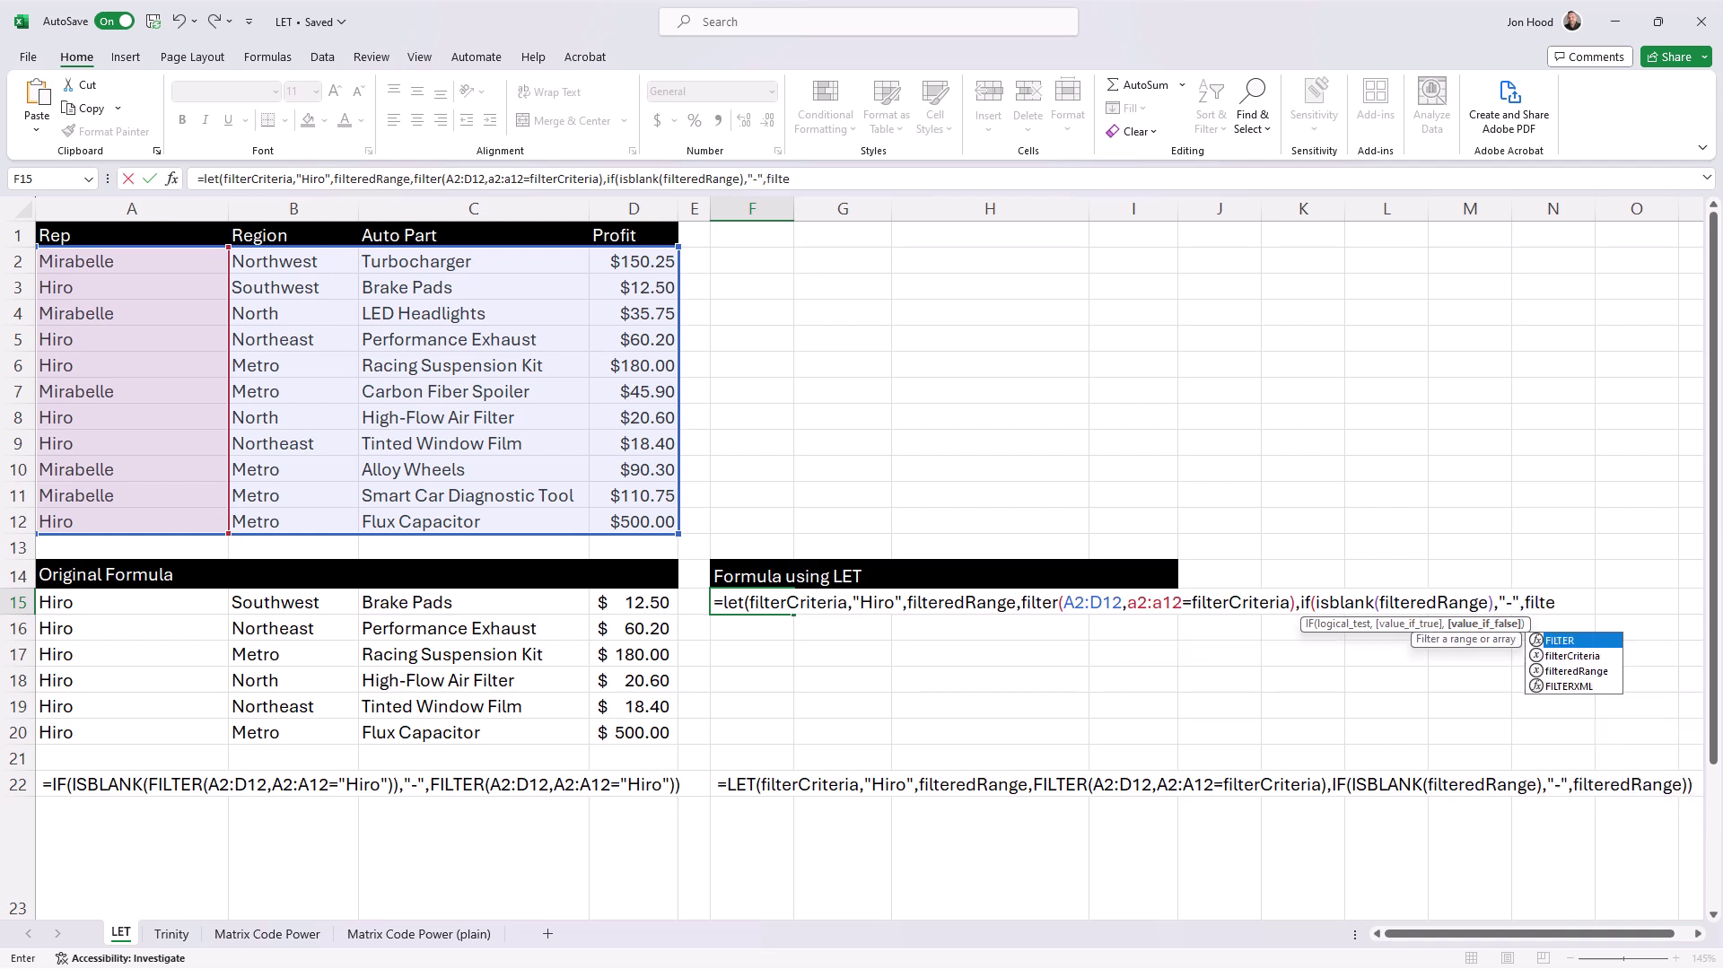
type("e))")
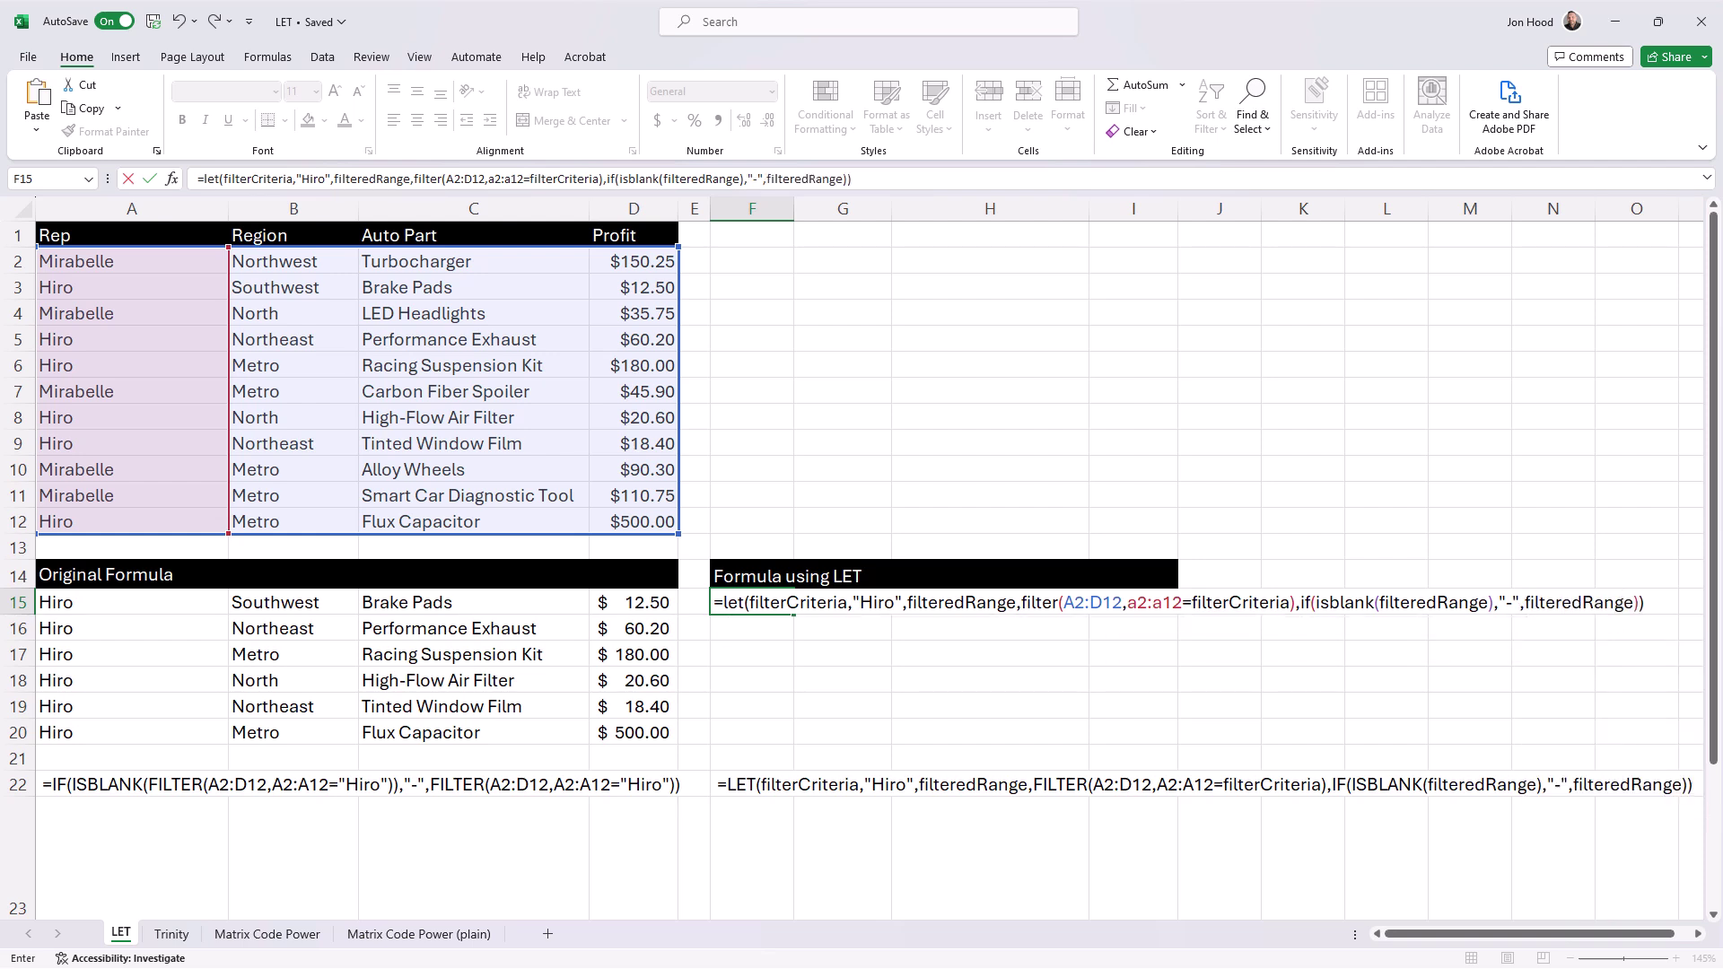
key("Return")
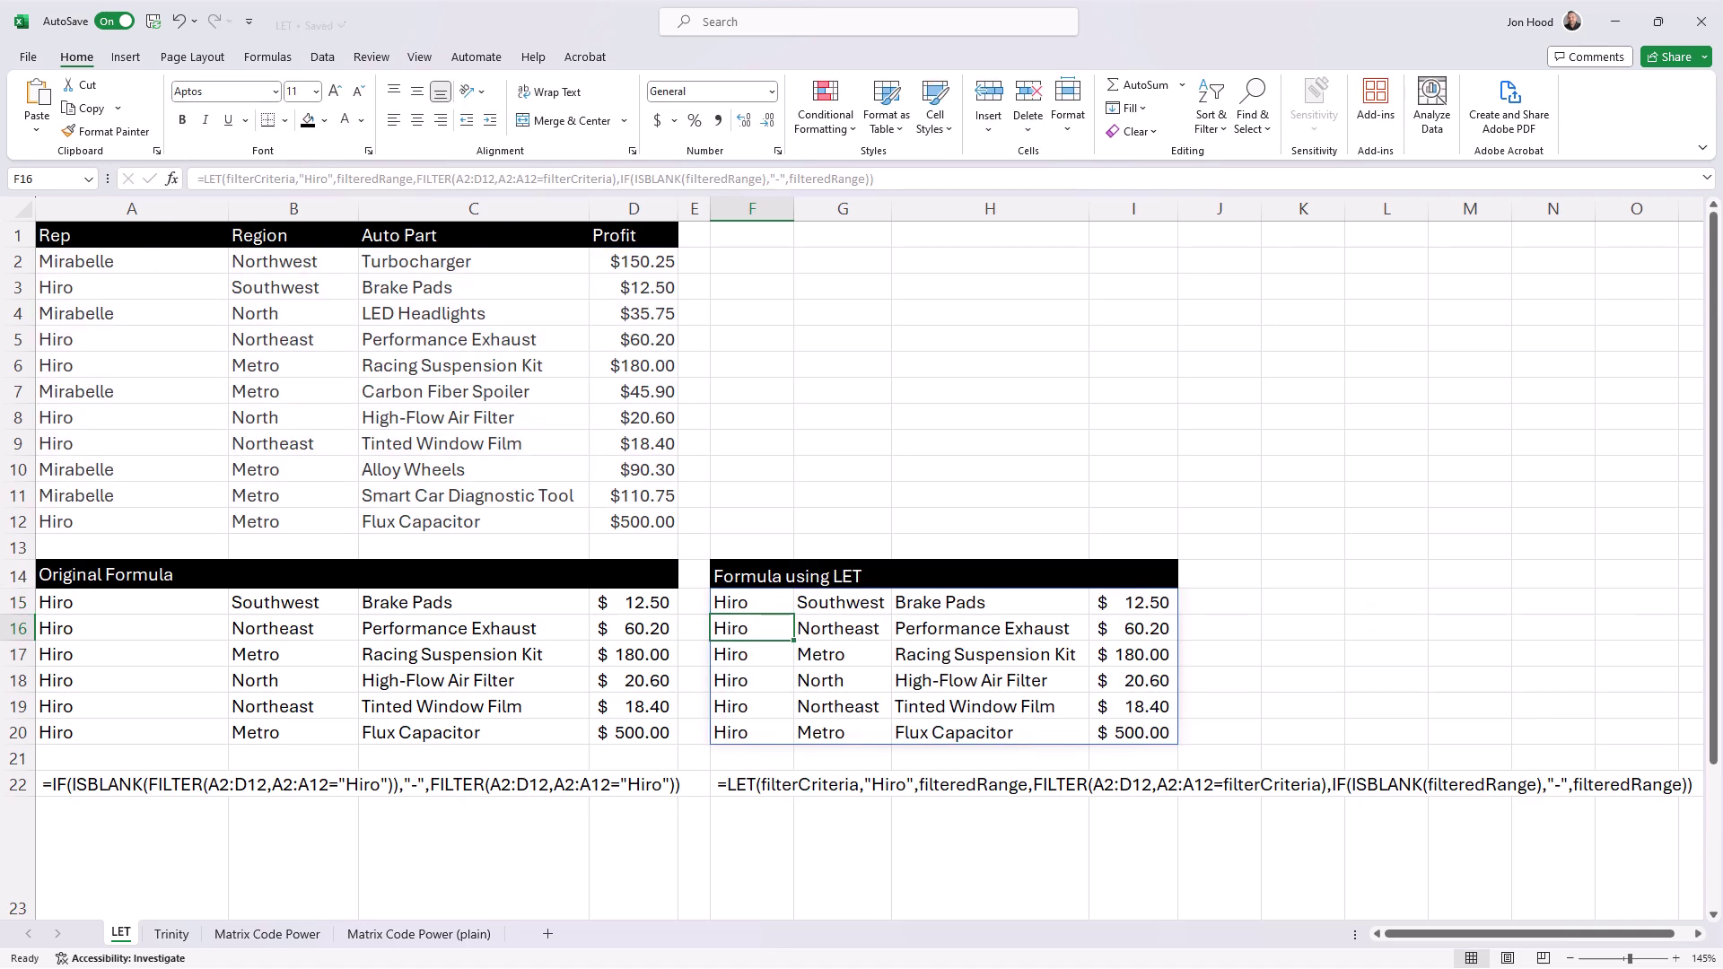
Step: Clear cells C8 and D12 so the data contains blanks
left_click(474, 417)
key("Delete")
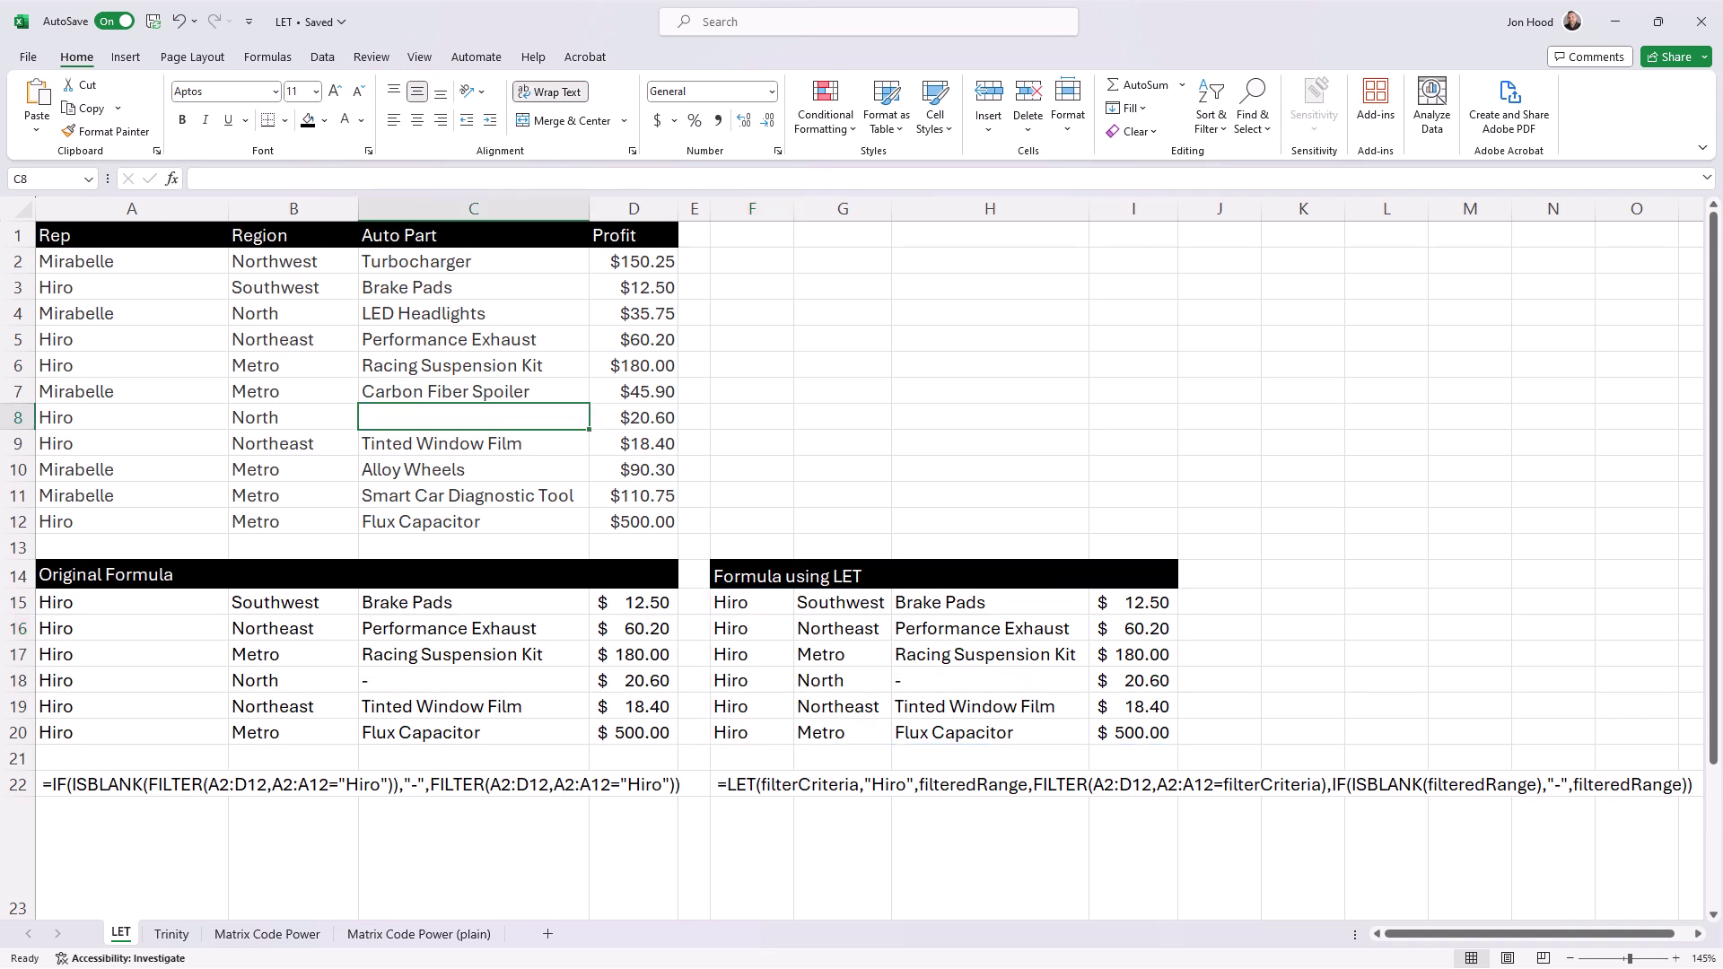
left_click(633, 522)
key("Delete")
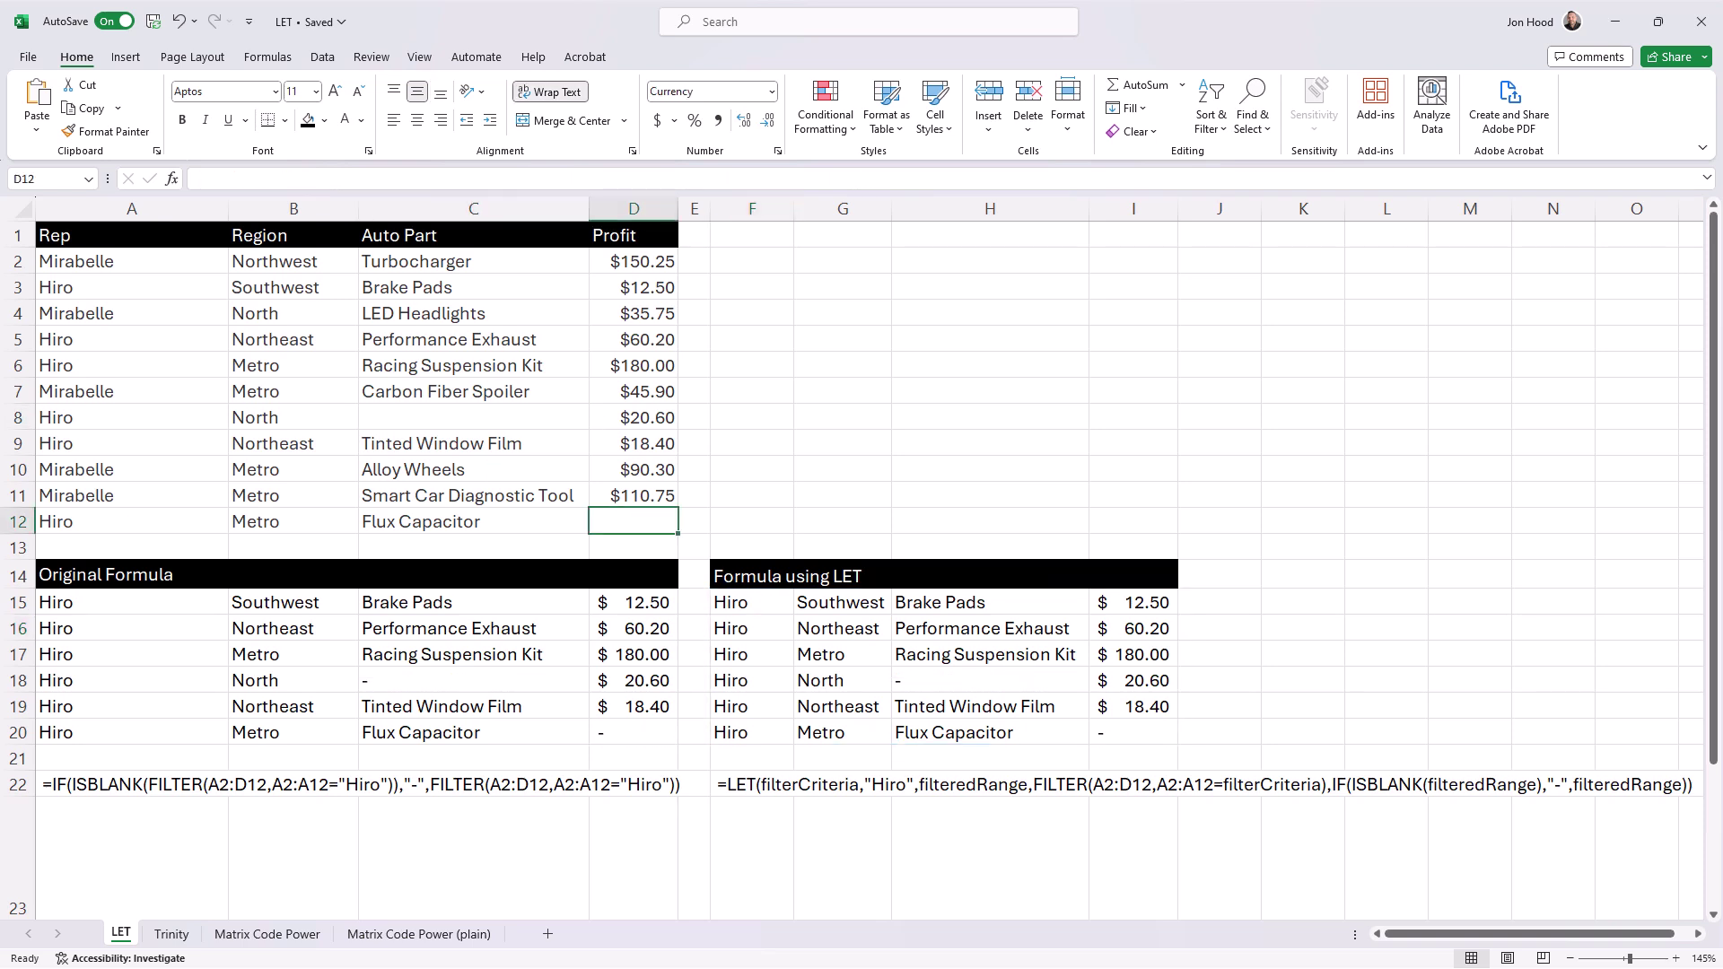
Step: Change F15's LET criteria from Hiro to Mirabelle and autofit column H
double_click(752, 602)
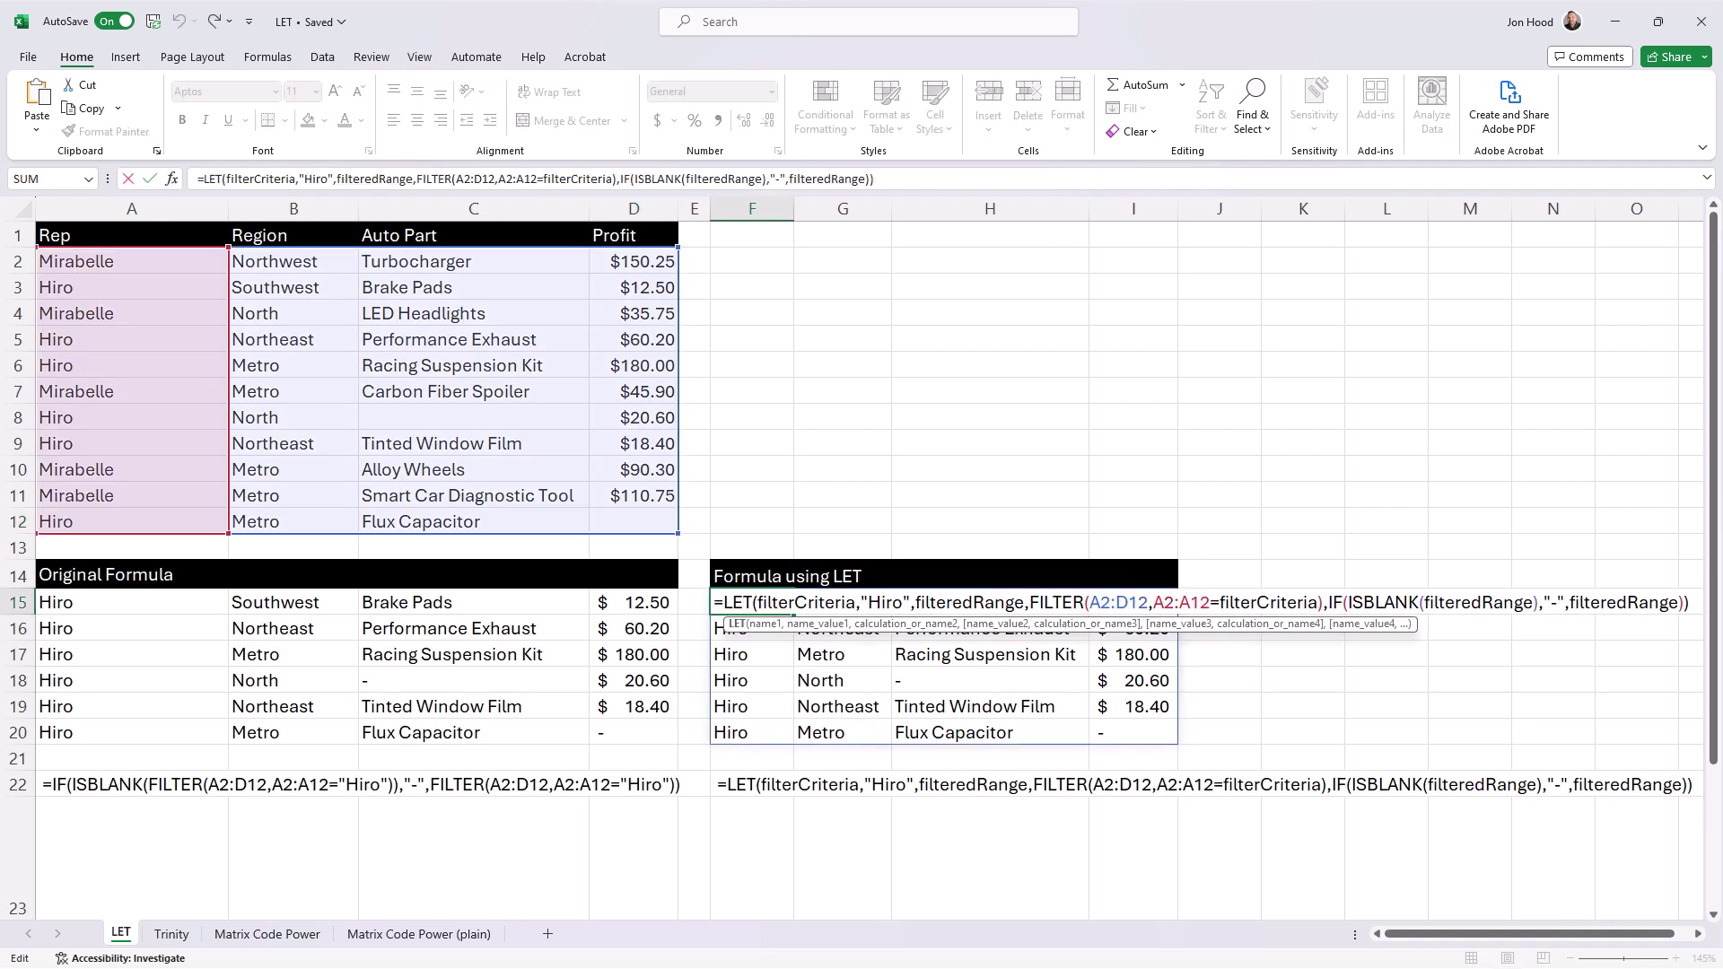
left_click_drag(867, 602, 902, 602)
type("Mirabelle")
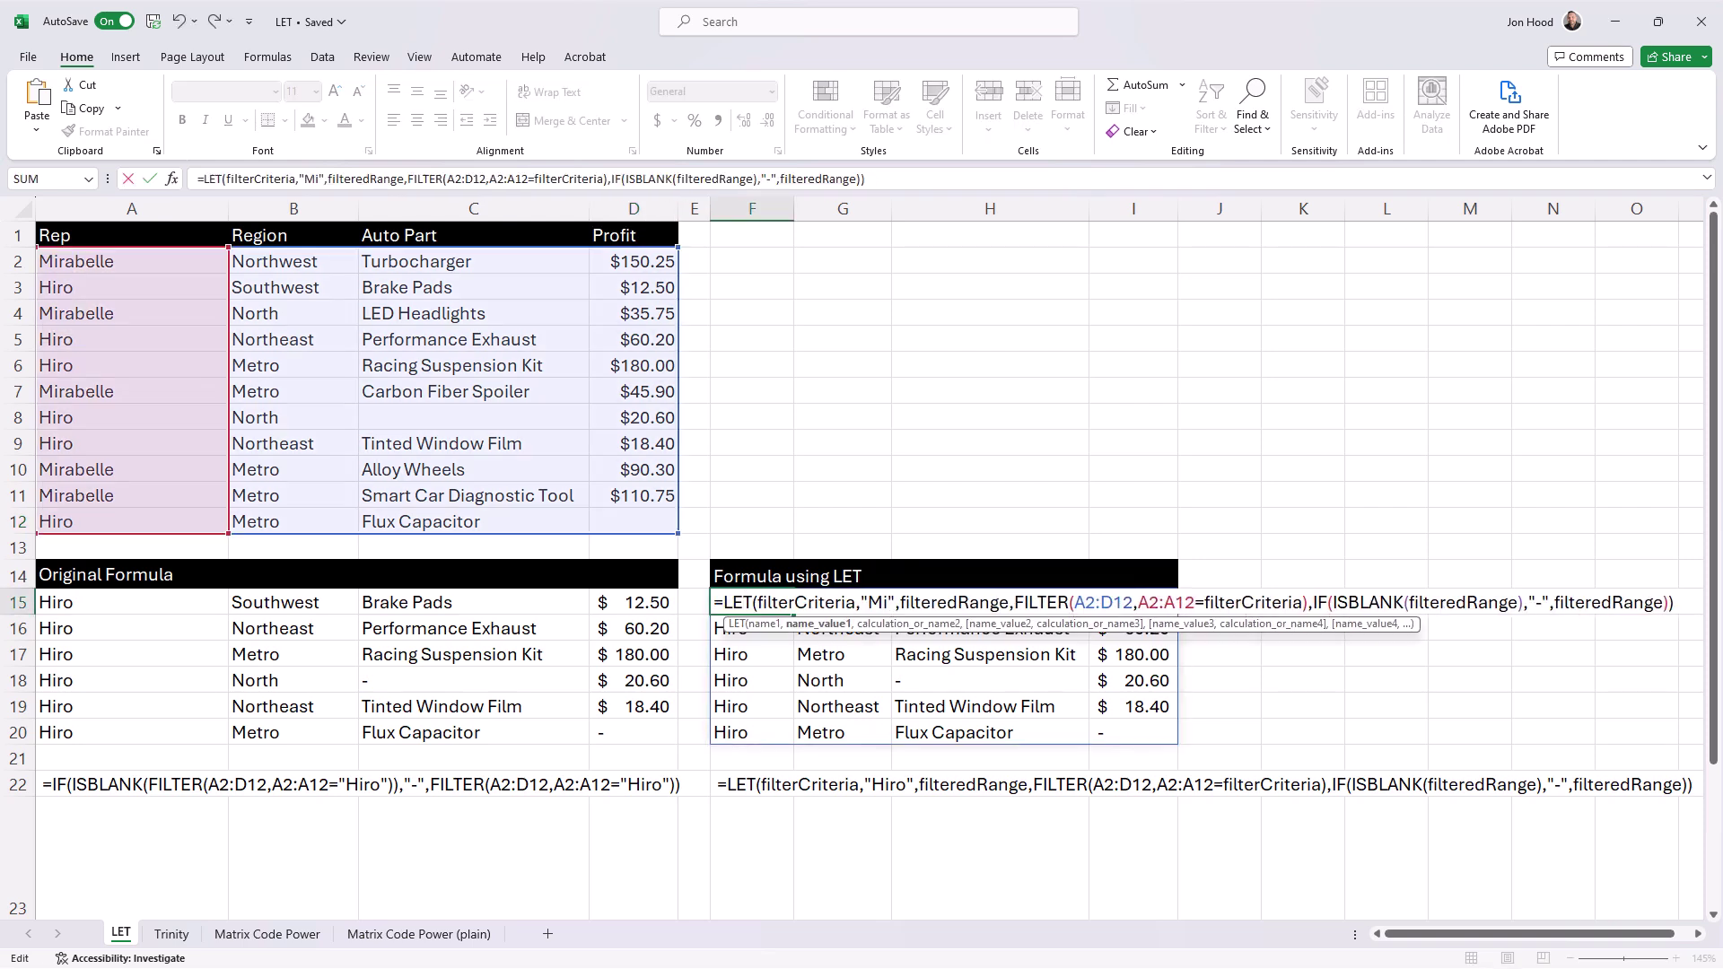
key("Return")
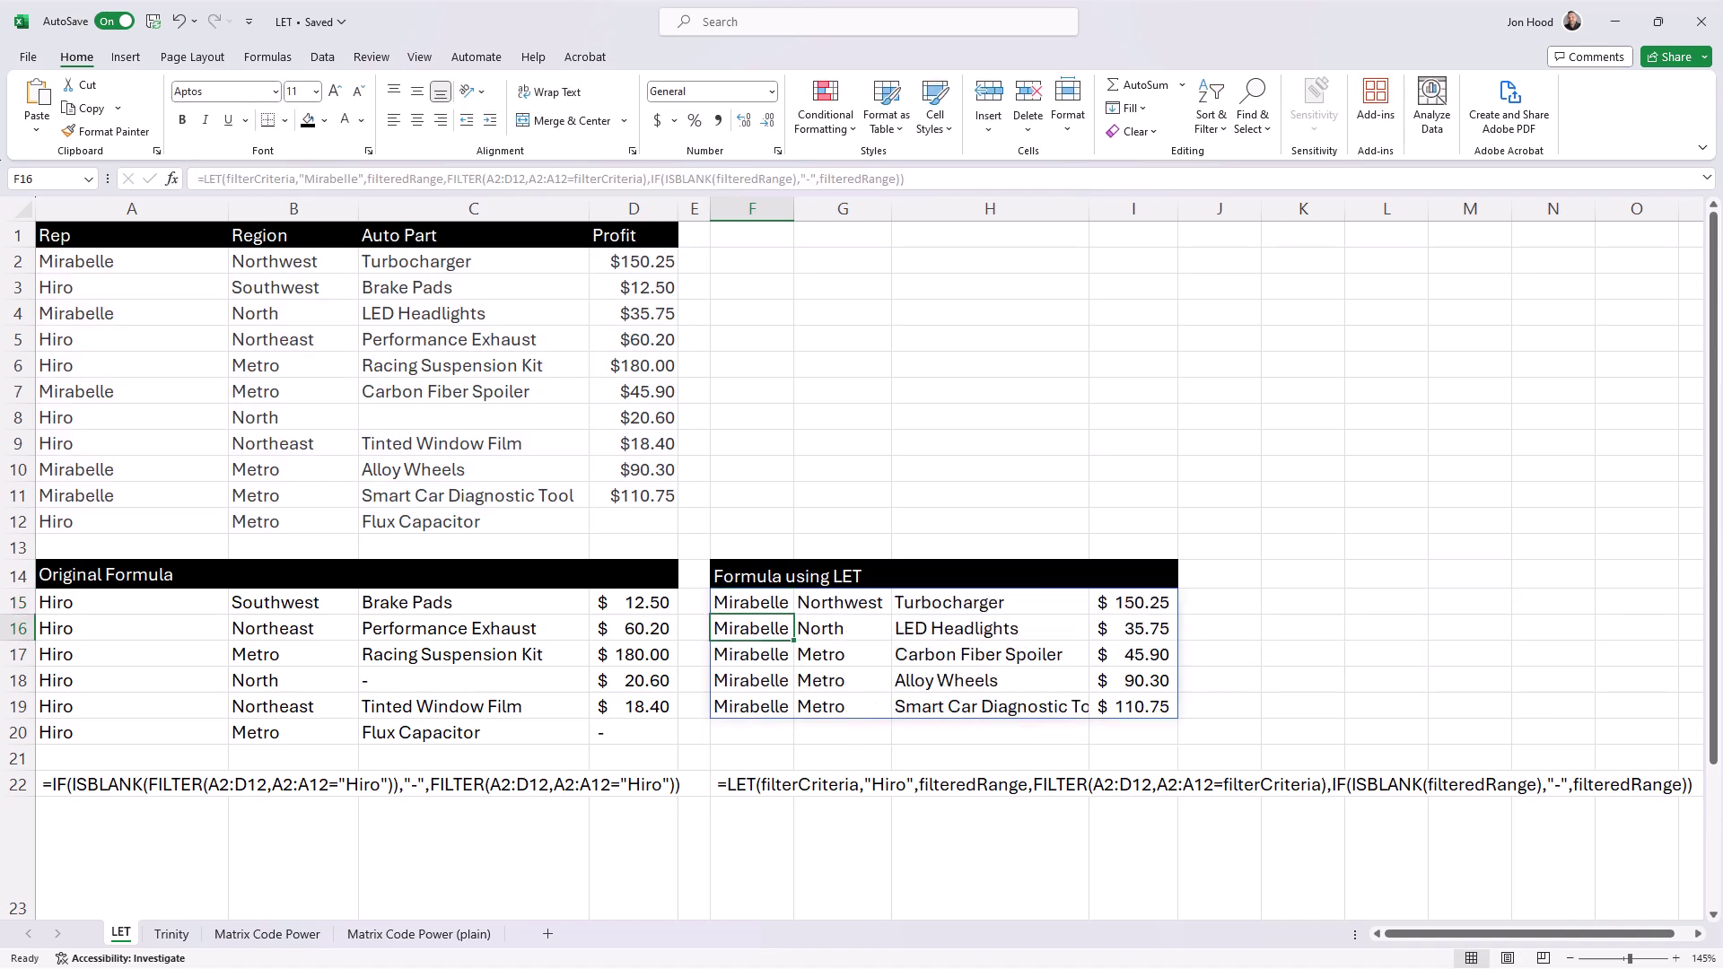
double_click(1088, 208)
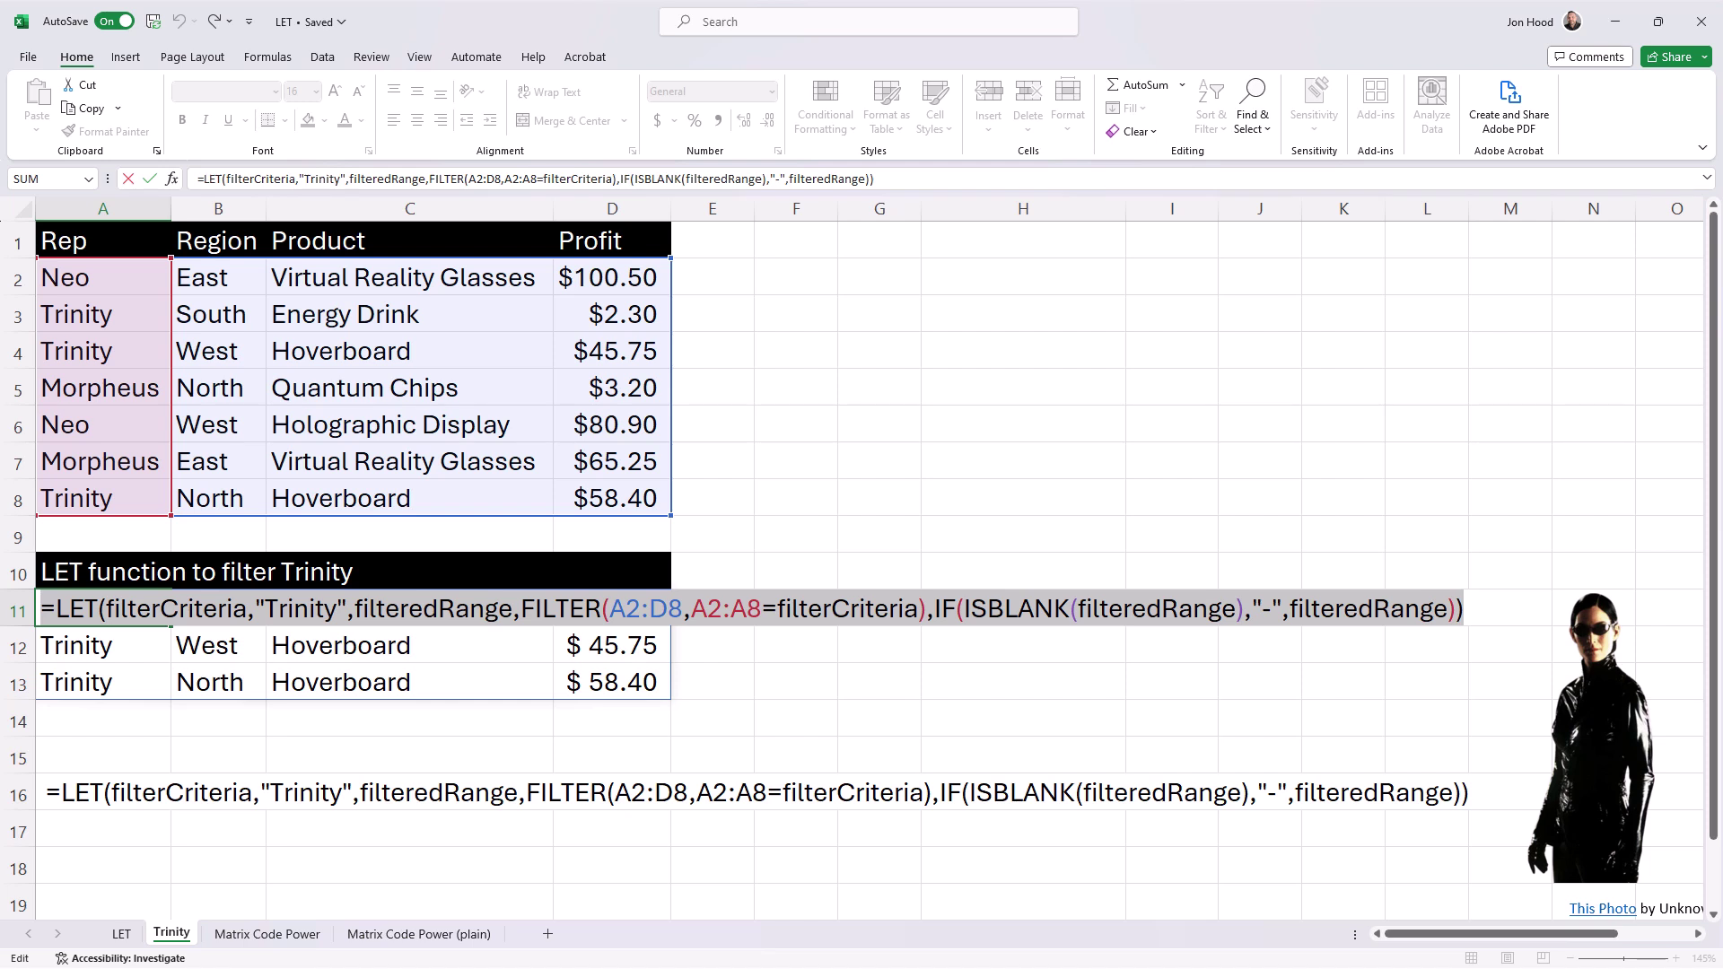
Step: Highlight each argument of A11's LET formula: filterCriteria, "Trinity", filteredRange, FILTER and IF(ISBLANK)
left_click(99, 609)
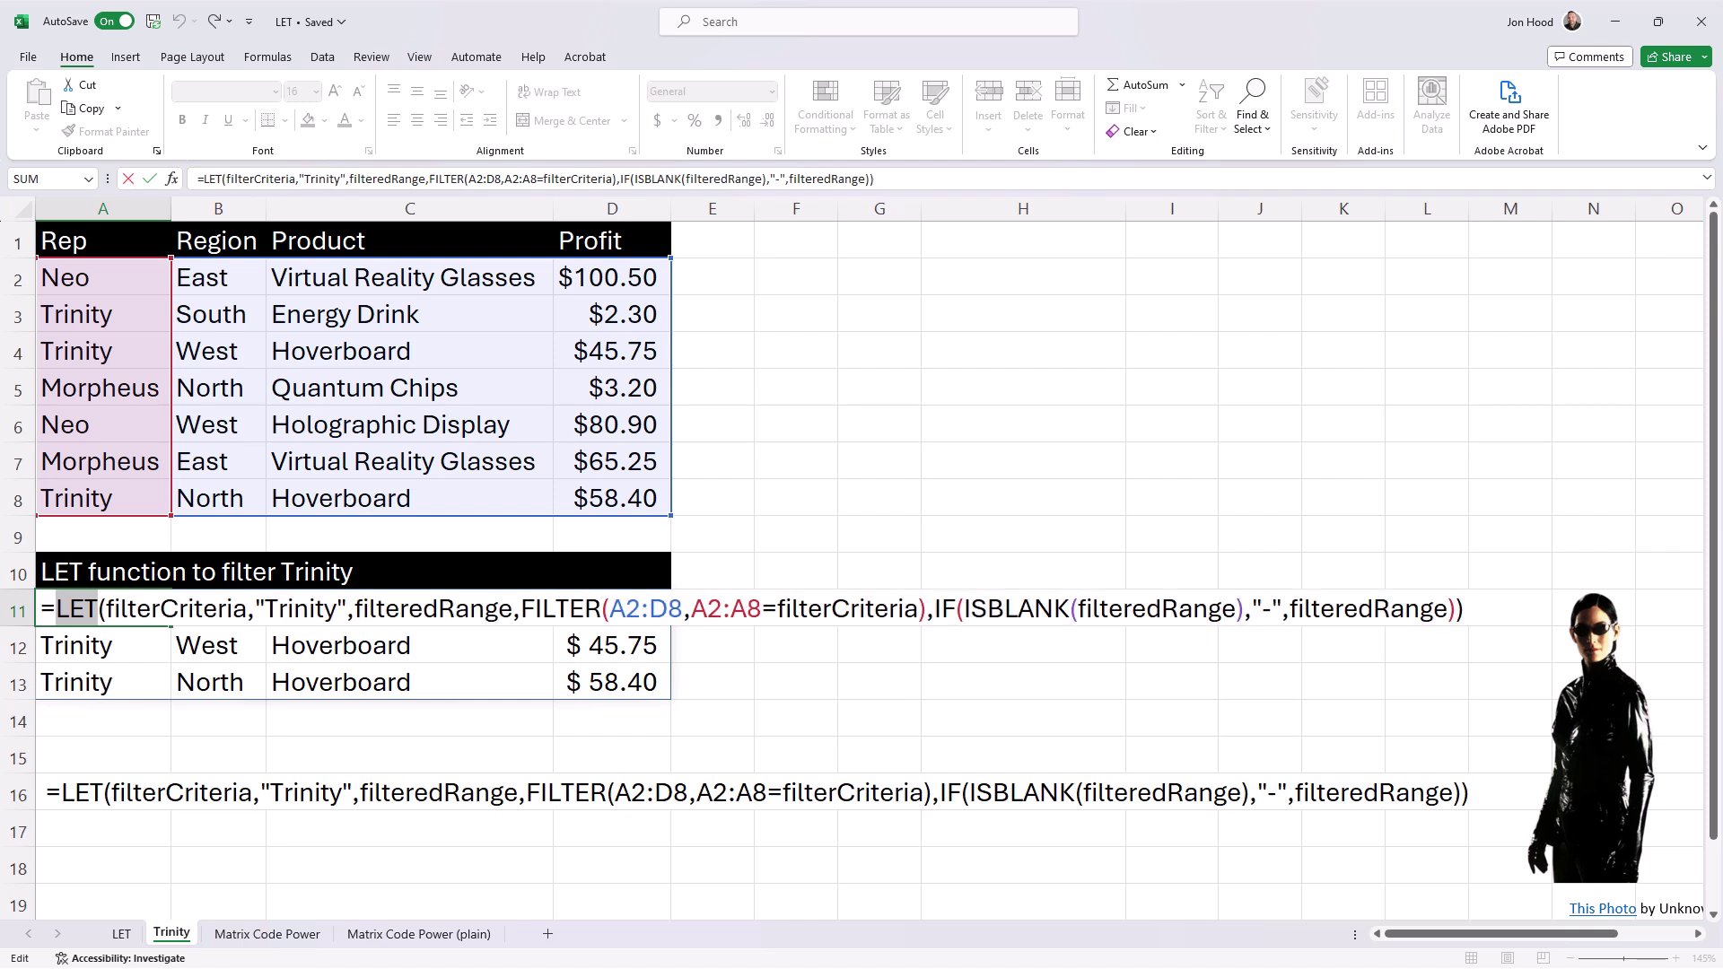
double_click(176, 609)
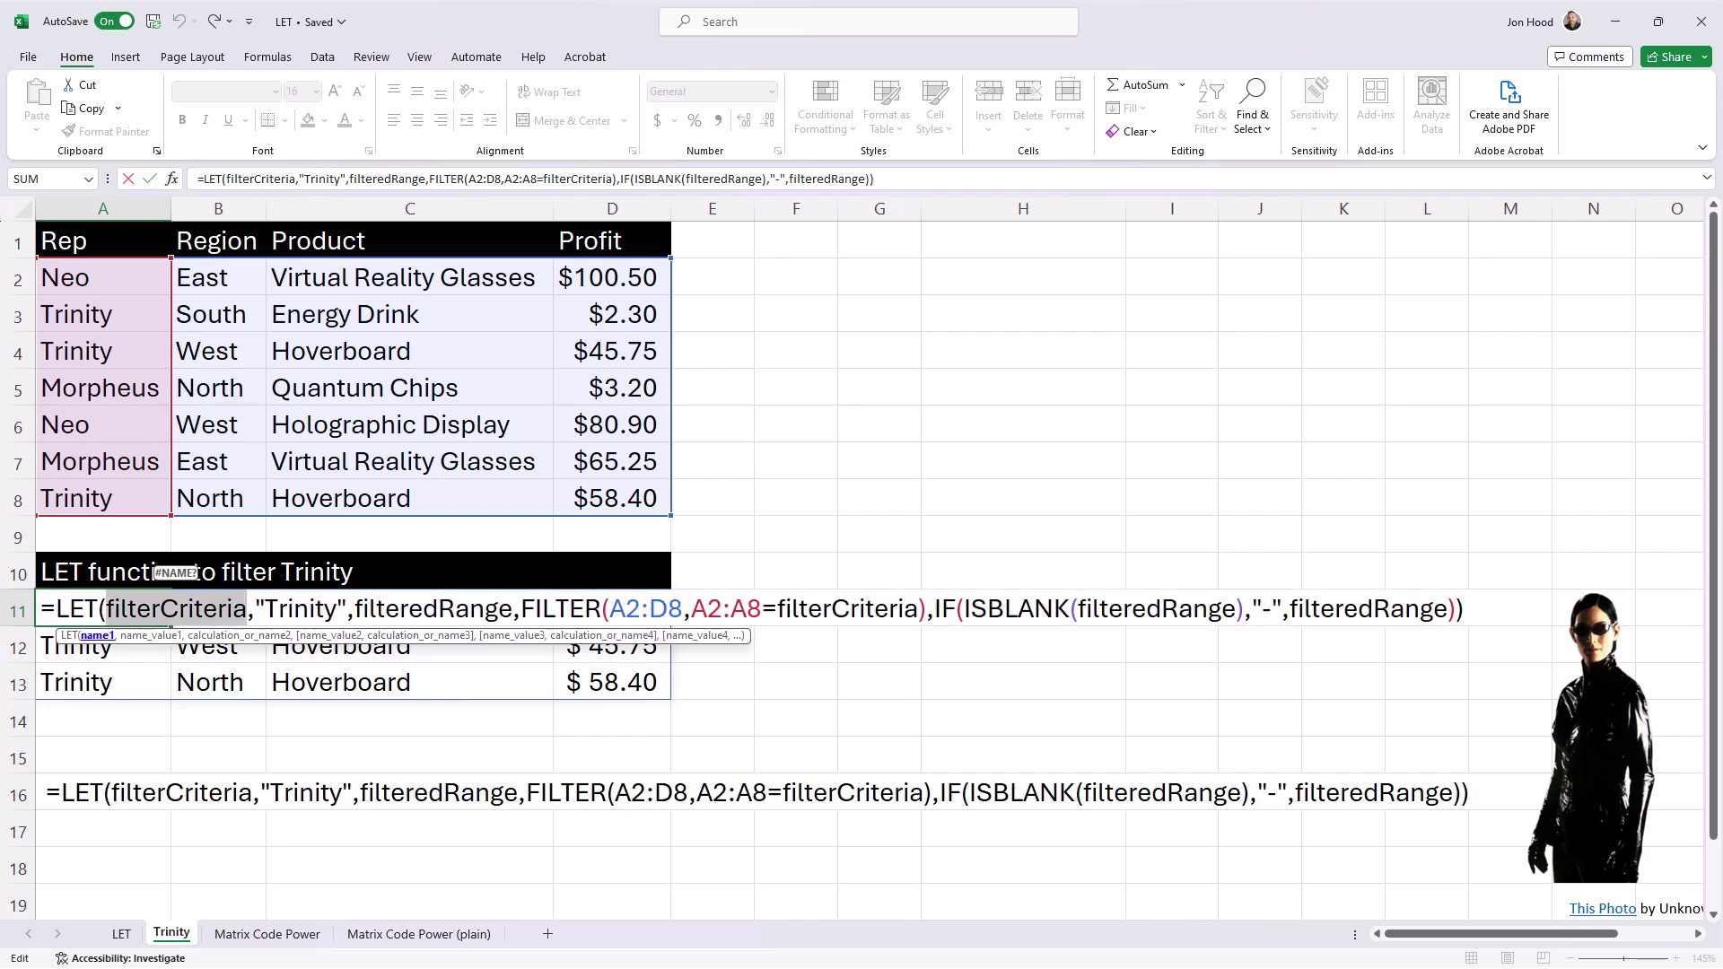
left_click(151, 636)
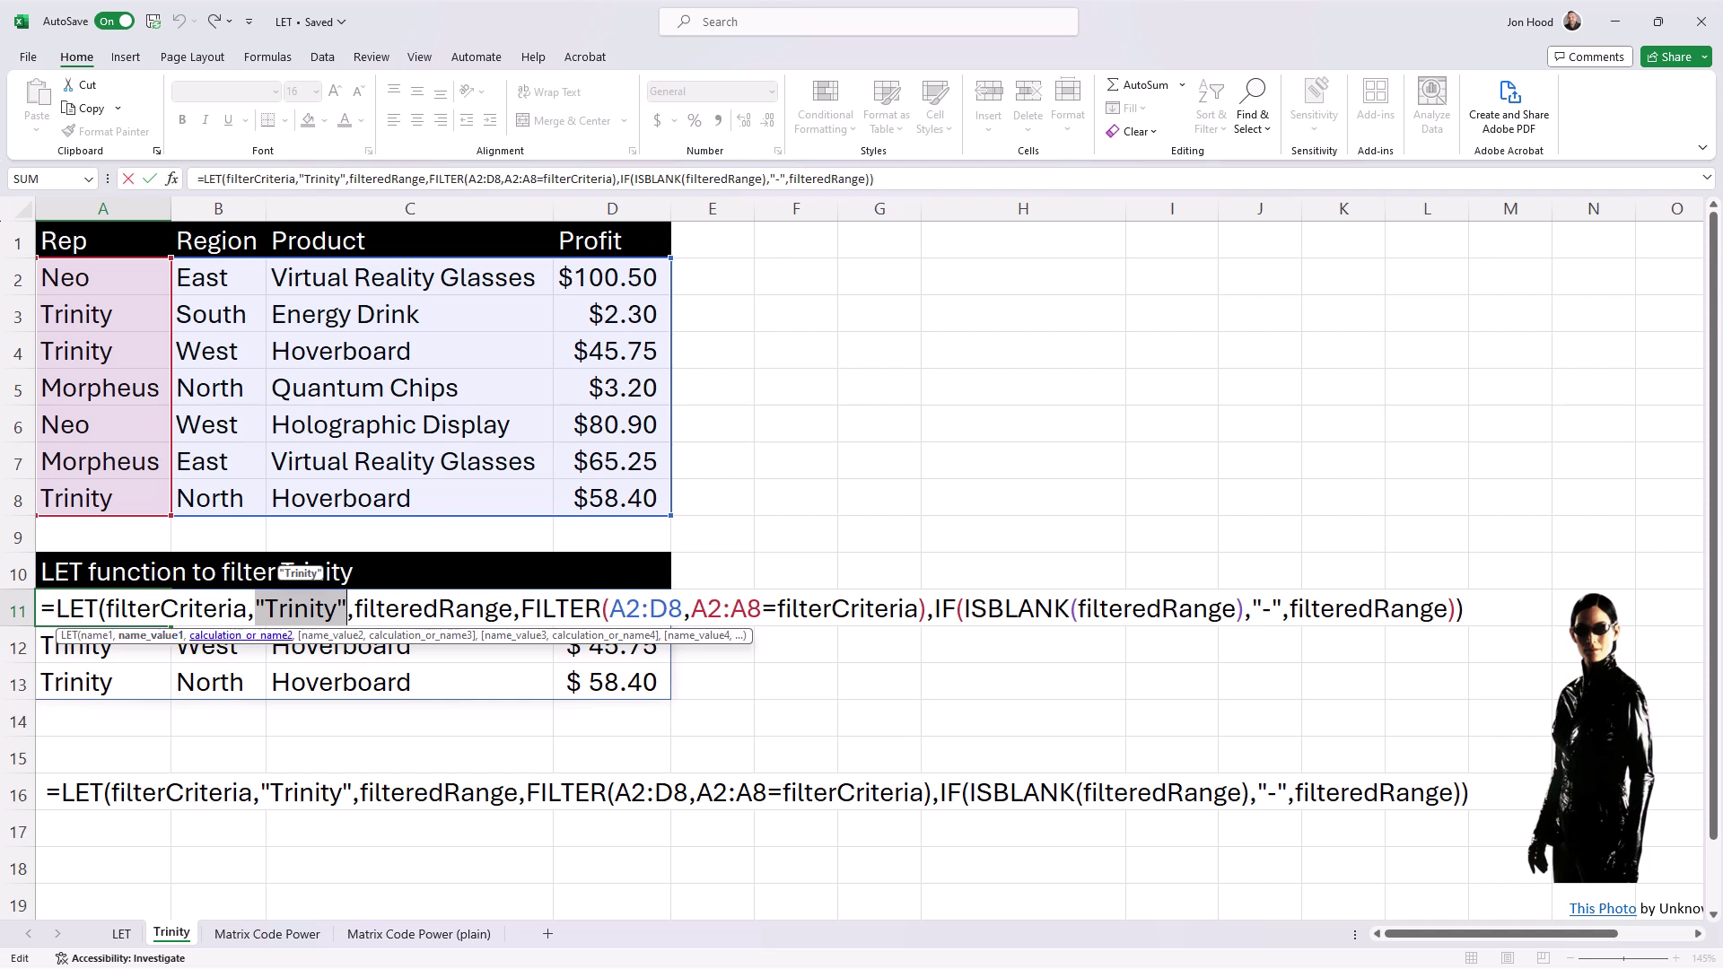
left_click(239, 636)
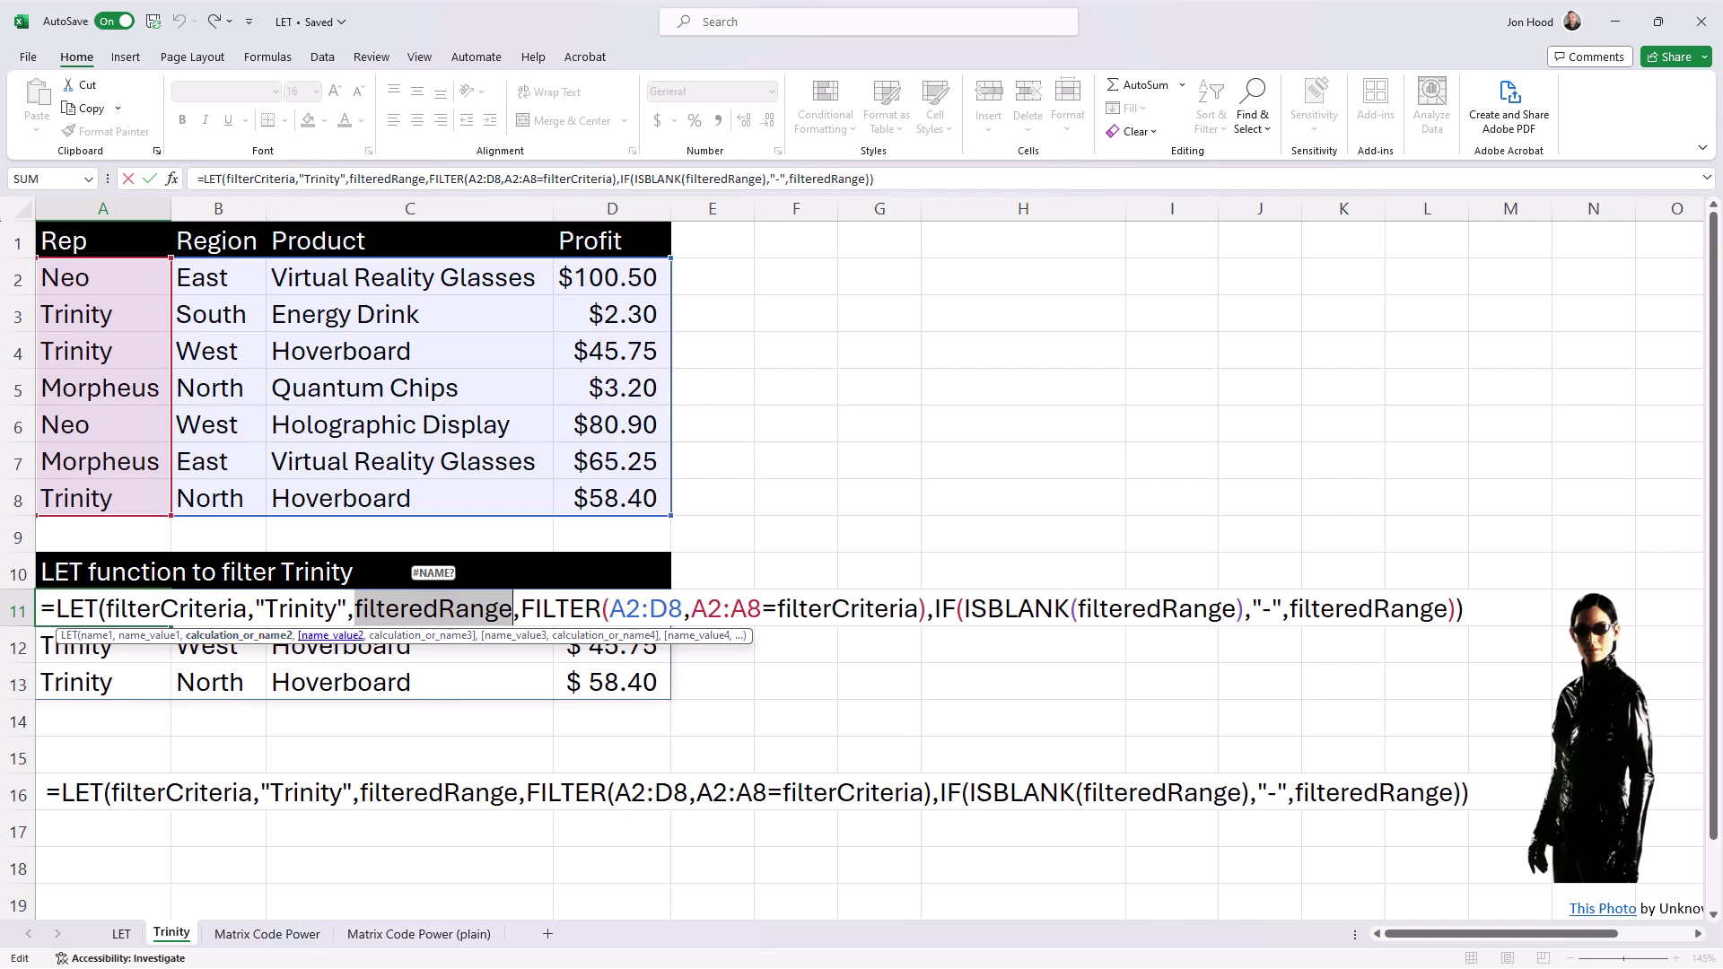
left_click(329, 636)
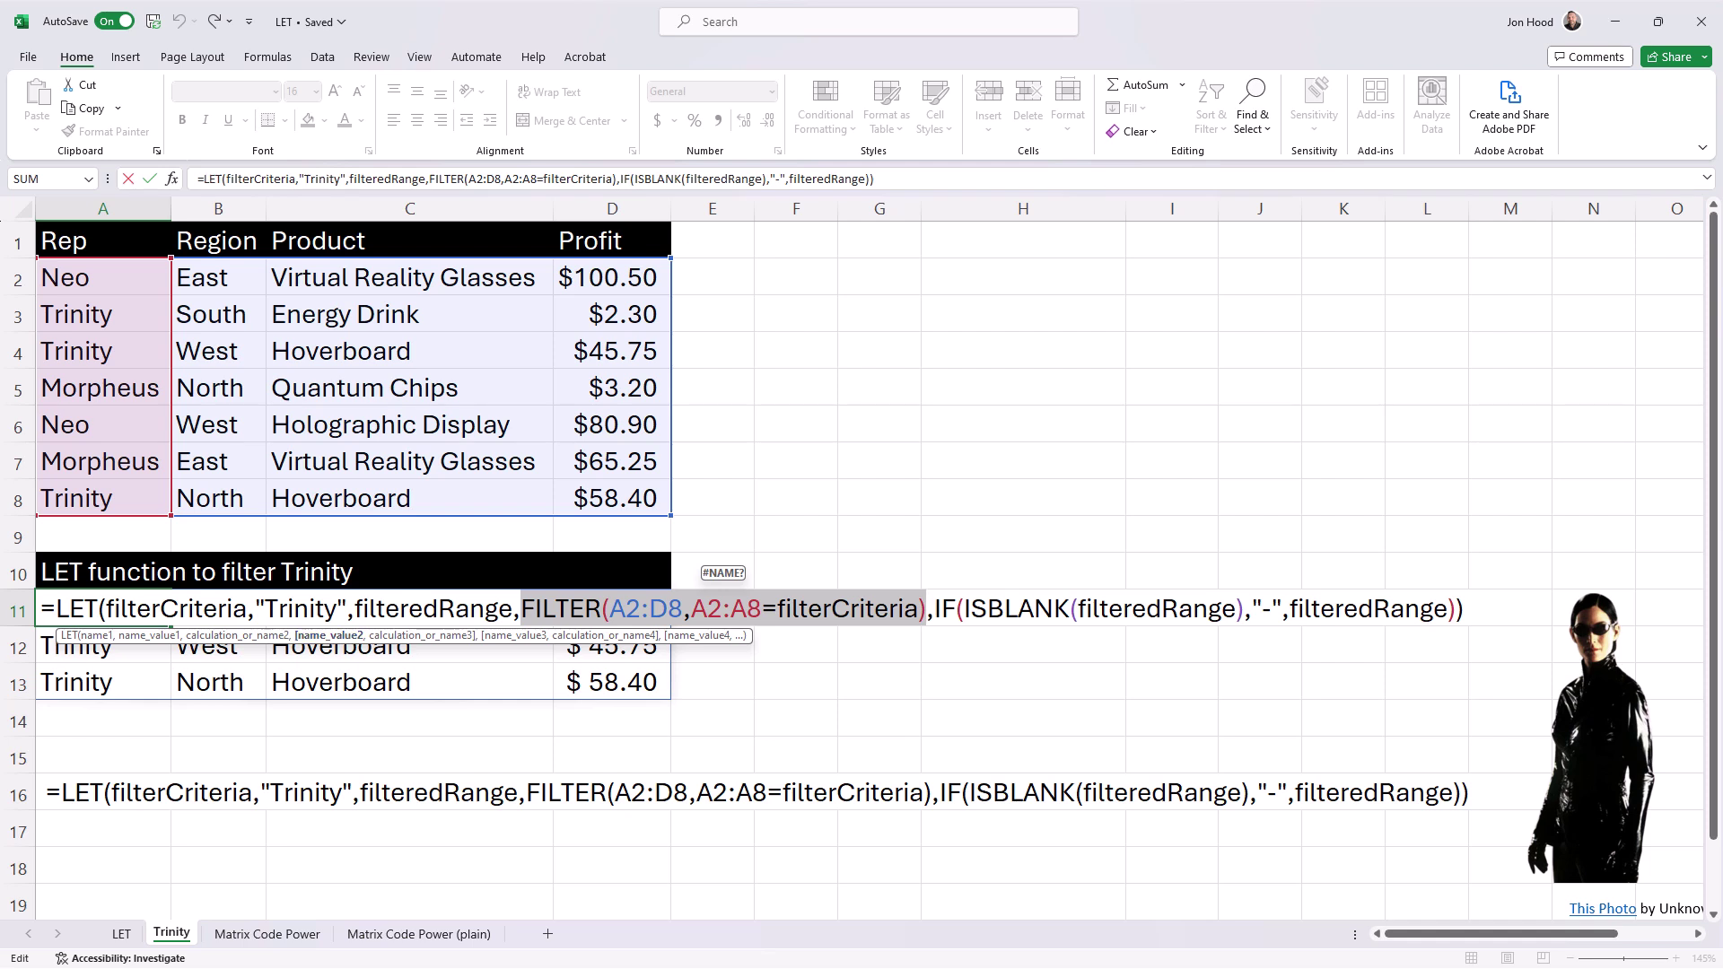
left_click(420, 635)
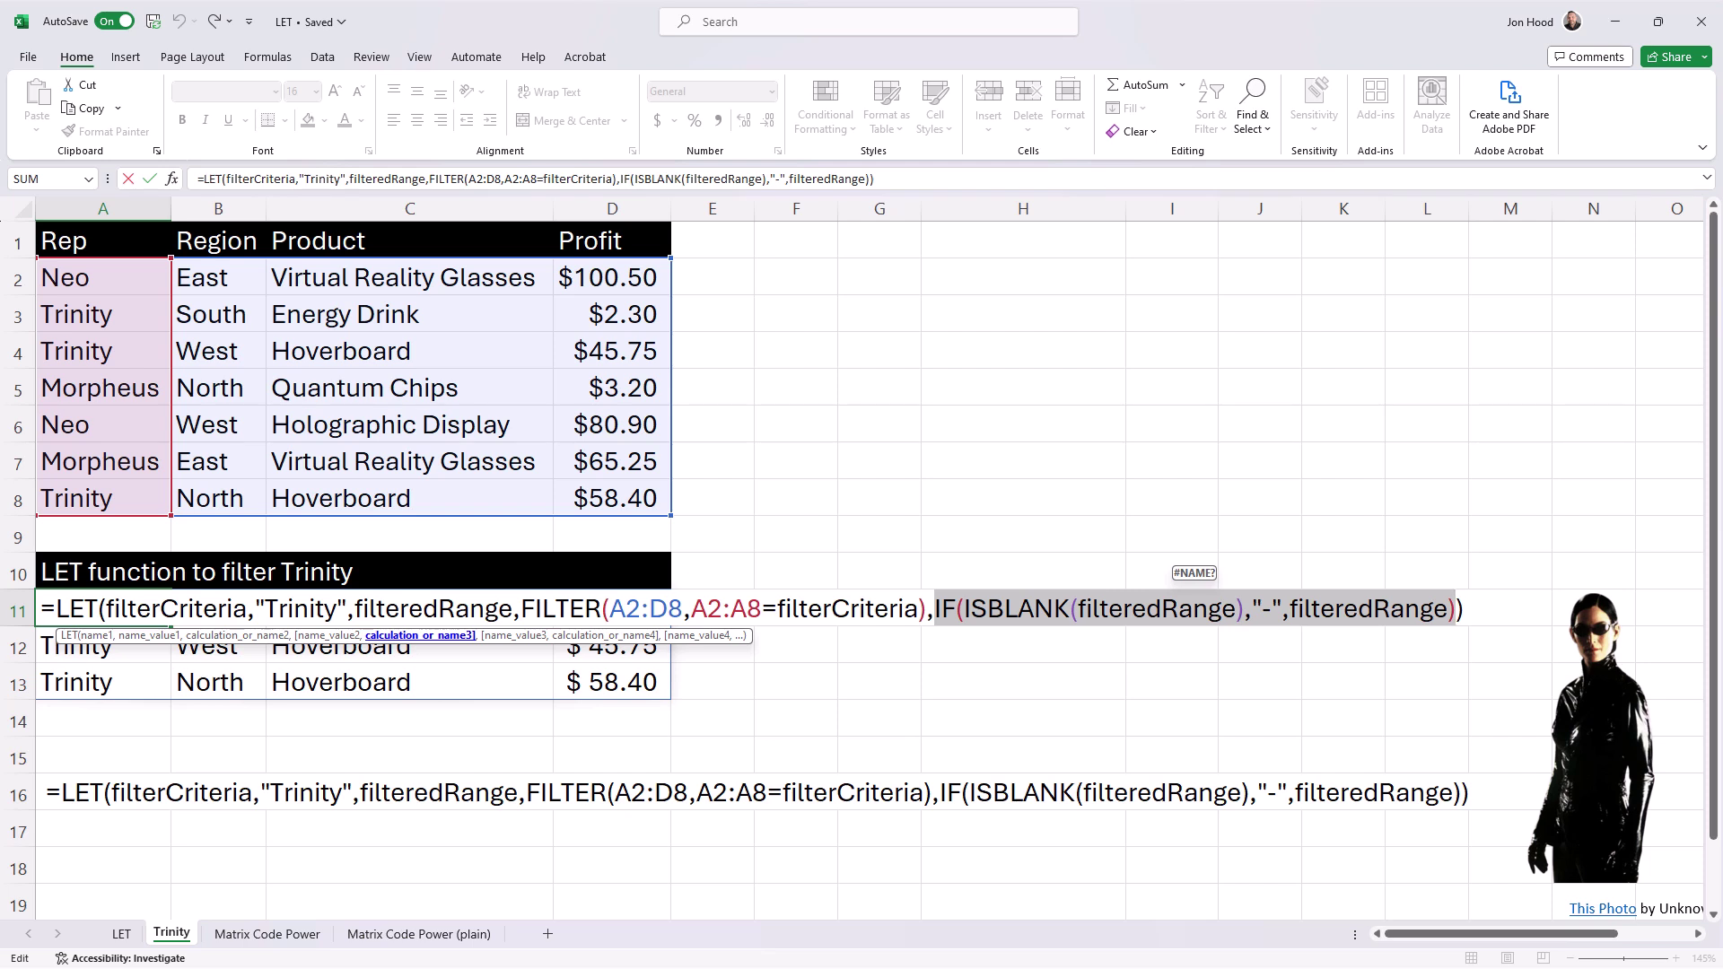
left_click(328, 636)
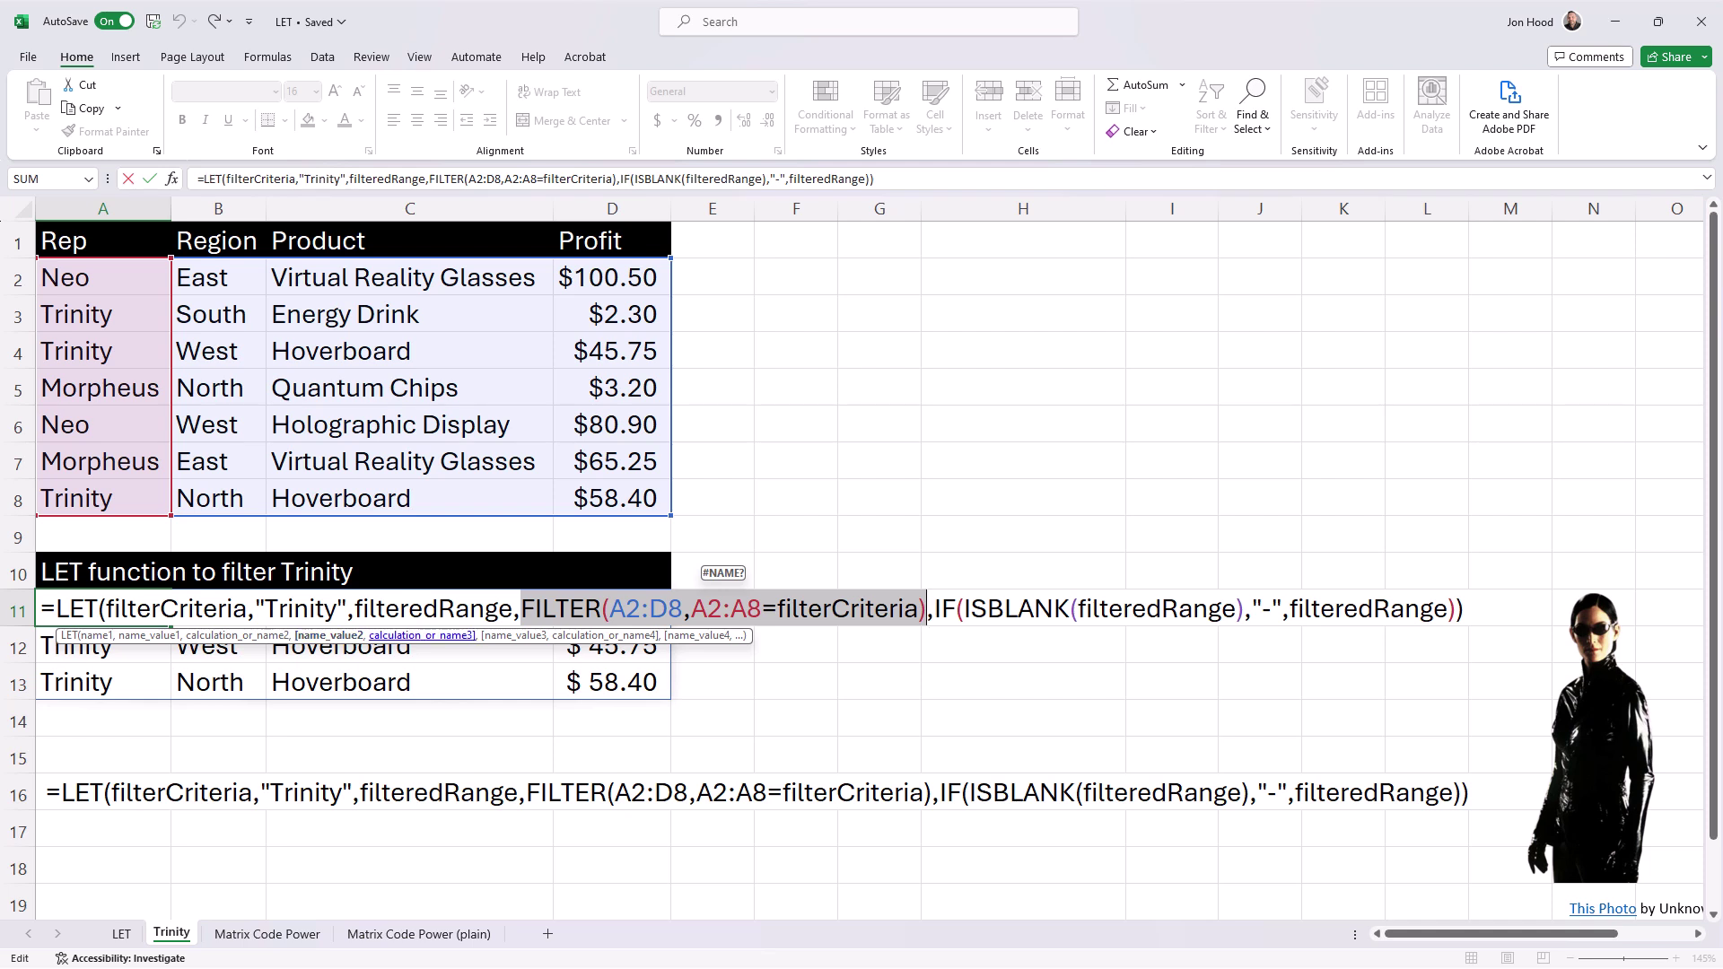
left_click(420, 635)
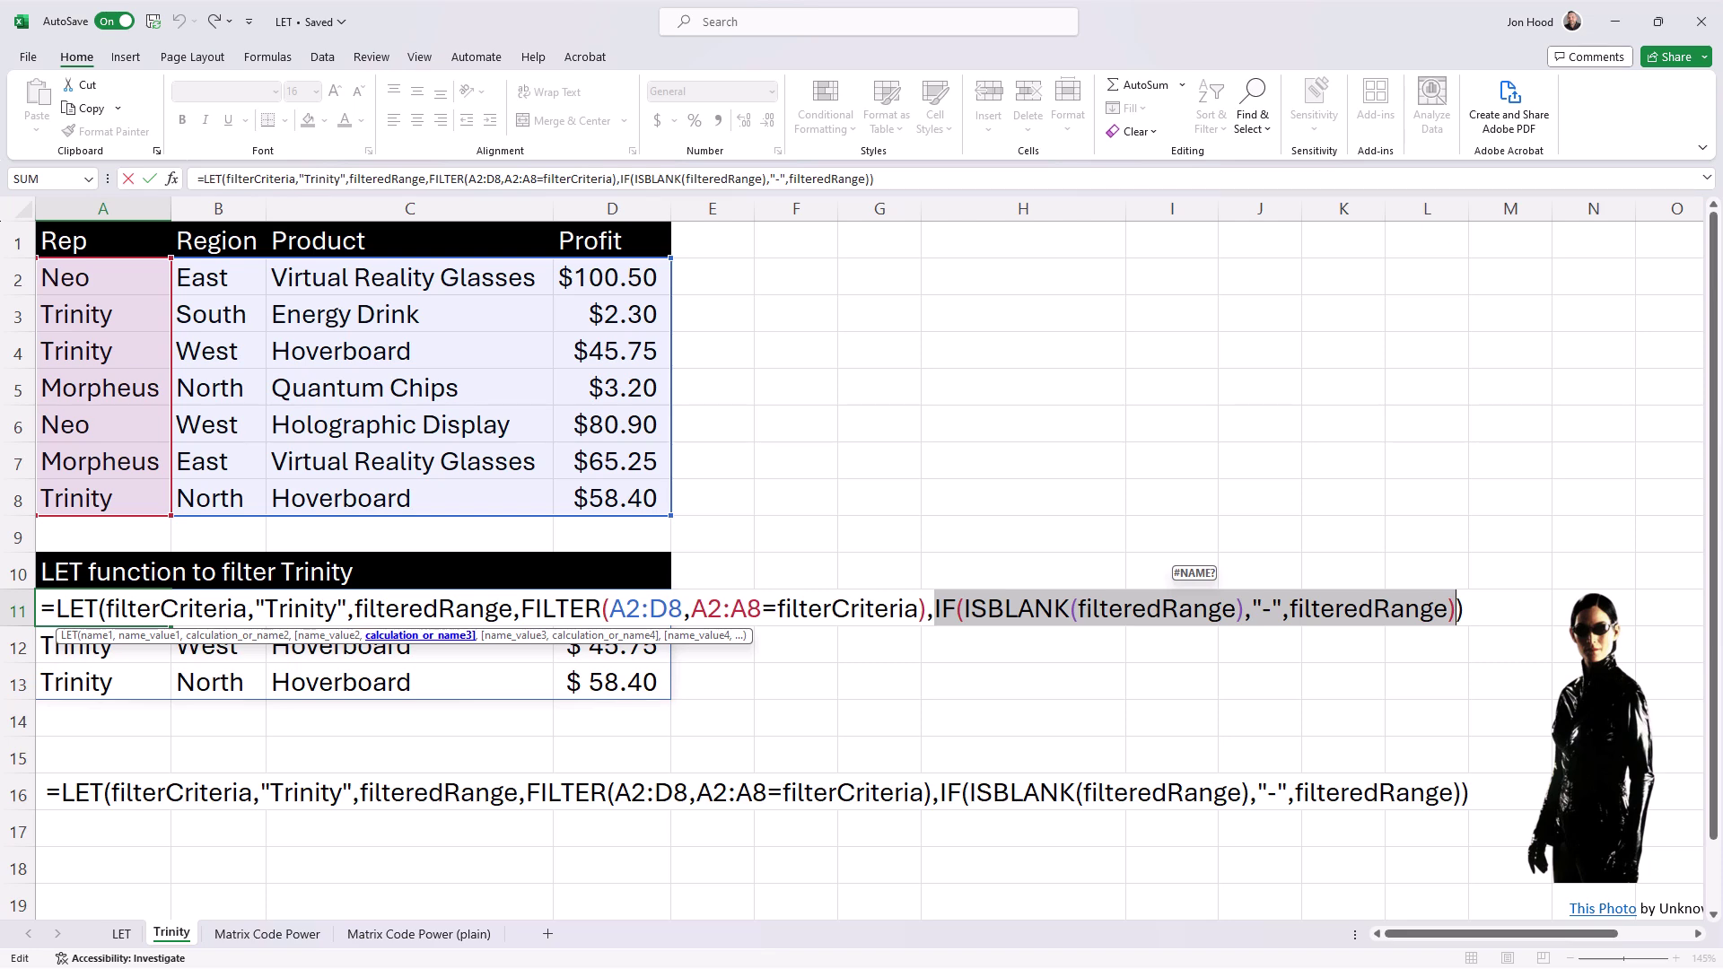
Step: Exit editing A11 so Trinity's rows spill back into A11:D13
key("Return")
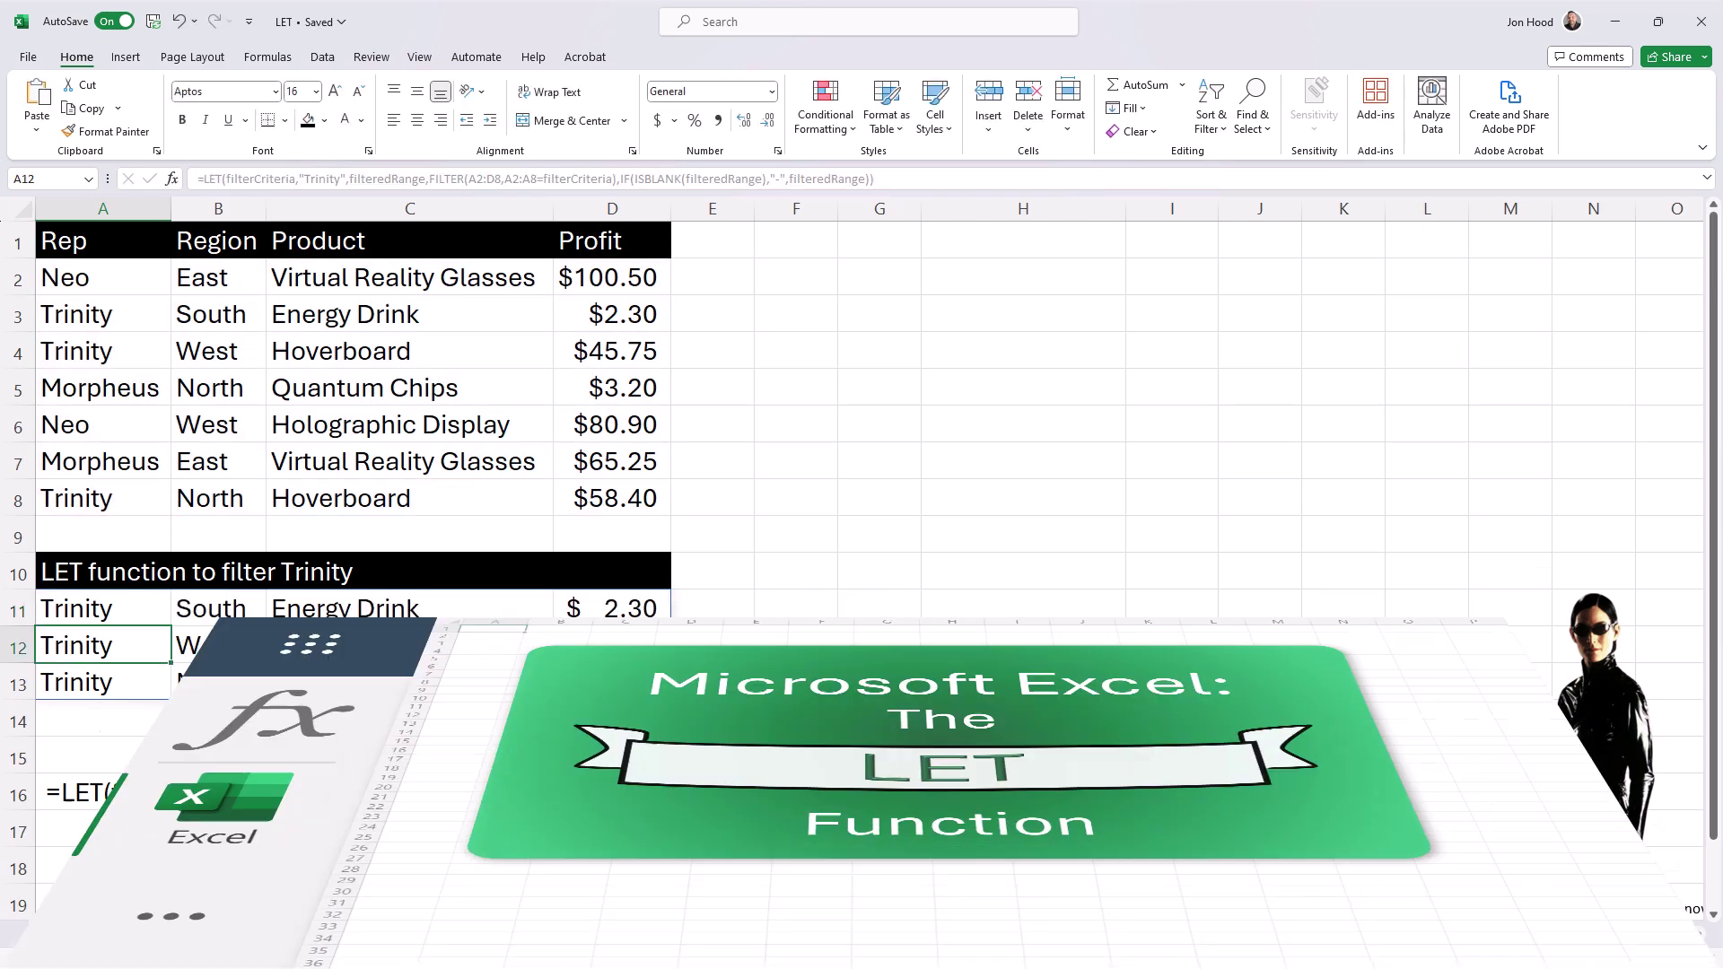